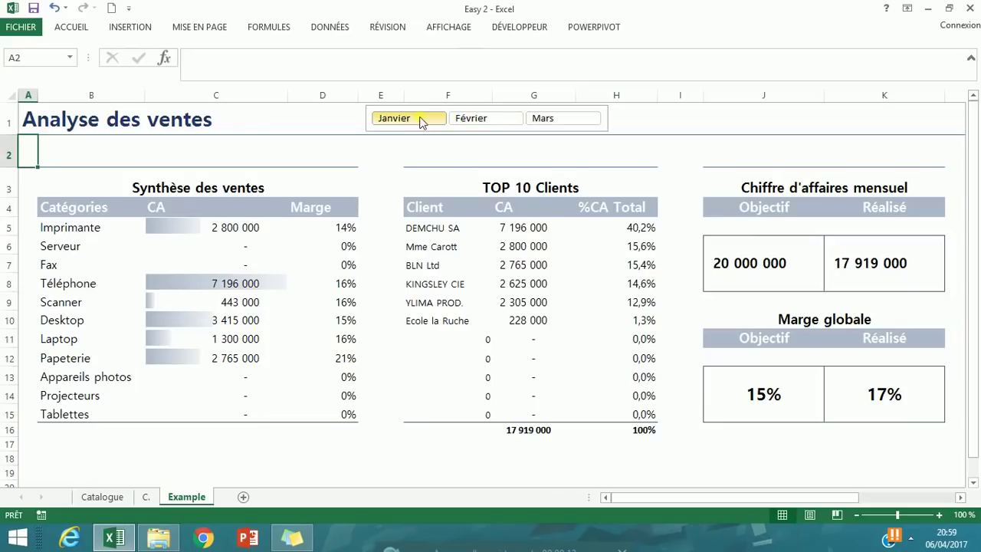
Filter the Analyse des ventes dashboard by Janvier, Février and Mars in turn to compare the monthly figures.
click(470, 120)
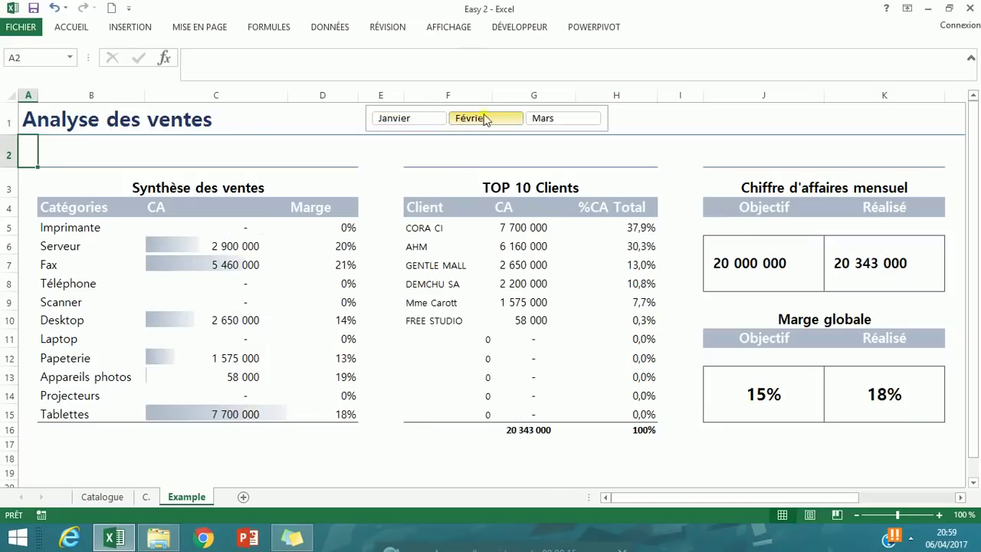
click(556, 122)
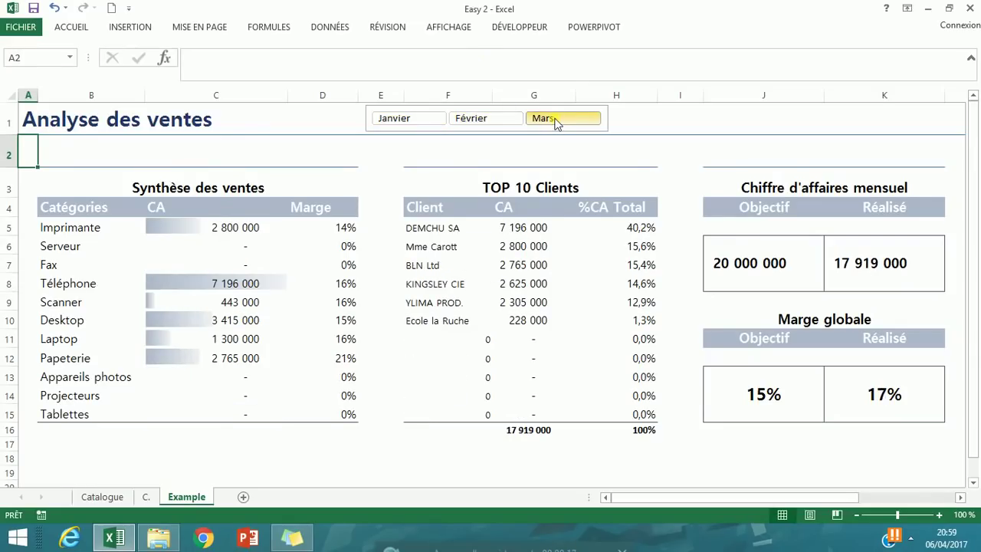
click(509, 121)
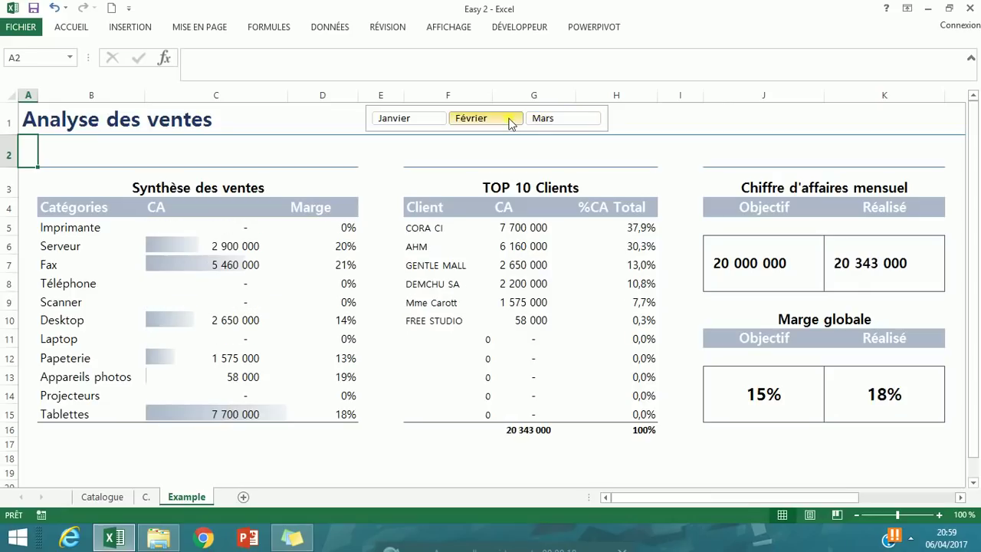
click(414, 125)
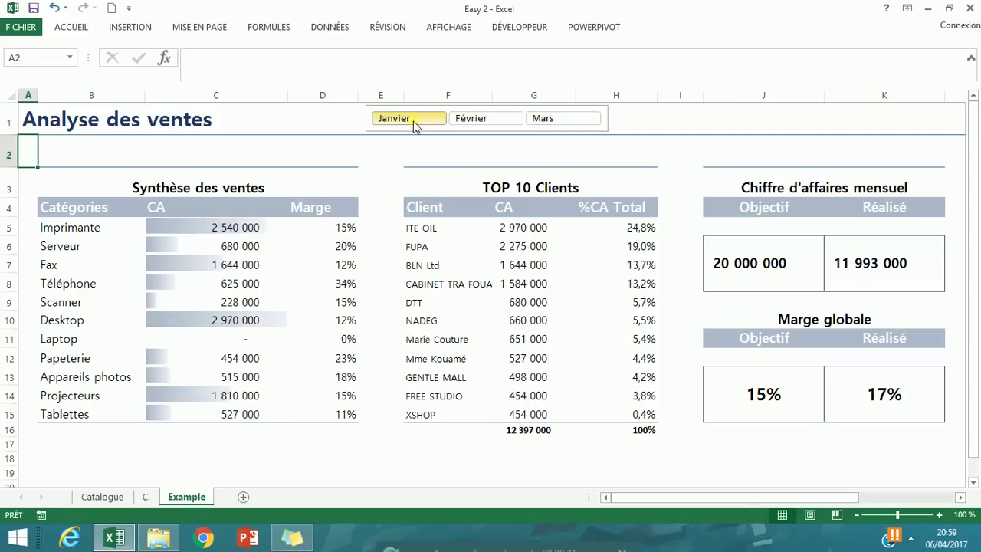
click(339, 157)
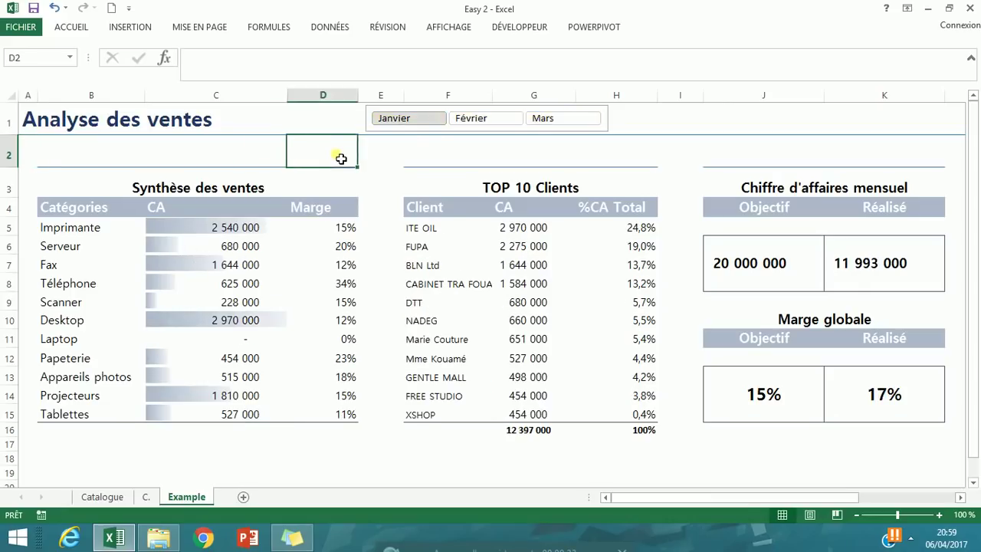
click(442, 149)
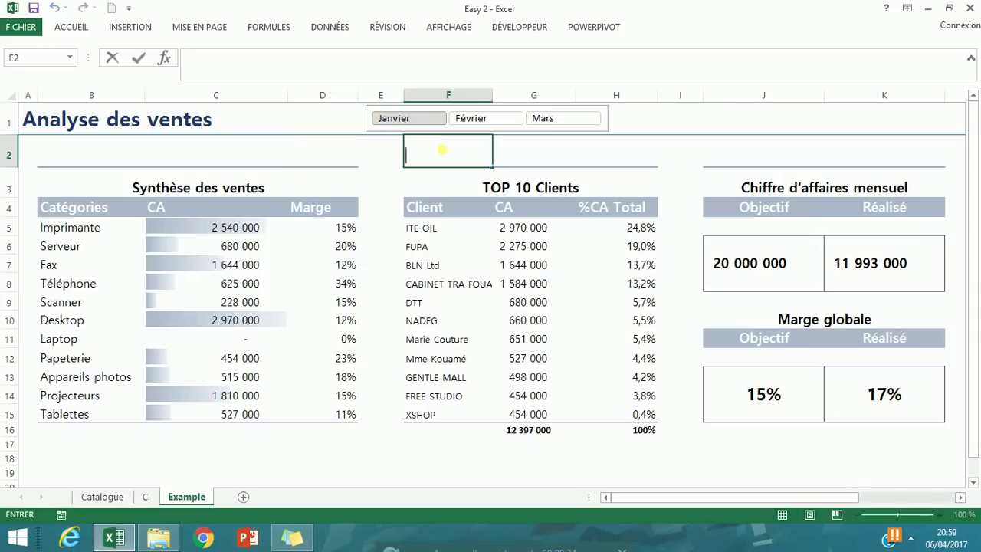
click(504, 125)
click(553, 122)
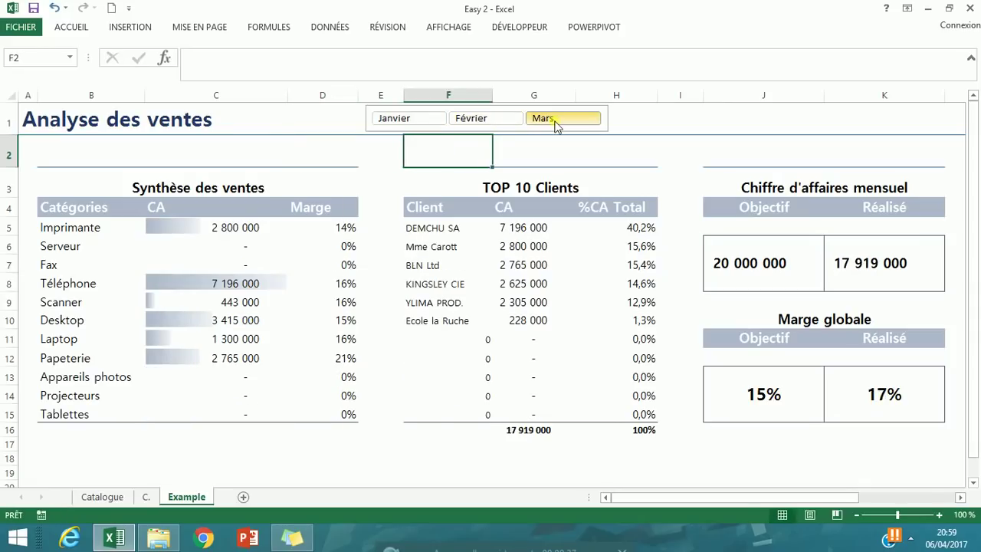
Examine the TOP 10 Clients table and the Objectif cells for Chiffre d'affaires mensuel and Marge globale.
click(552, 189)
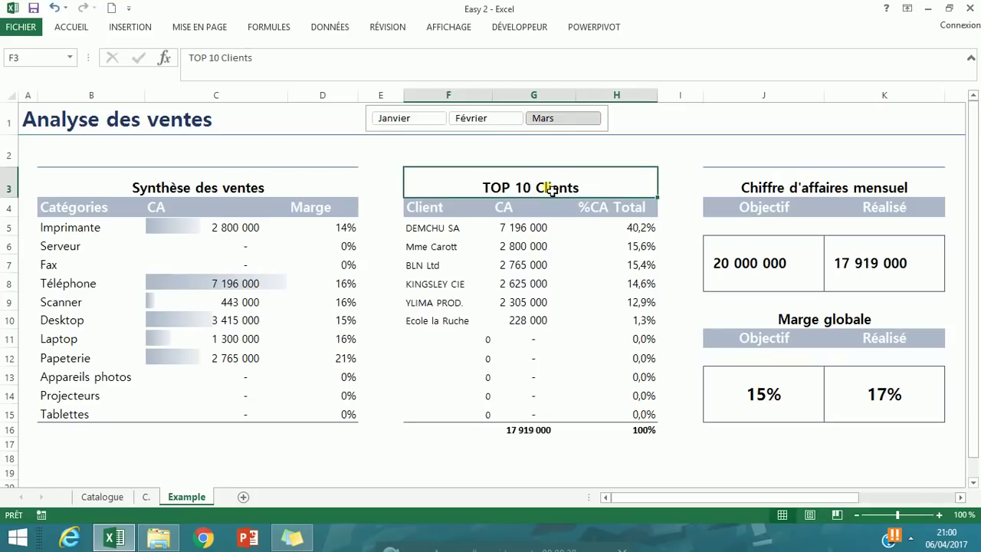
click(744, 263)
click(753, 395)
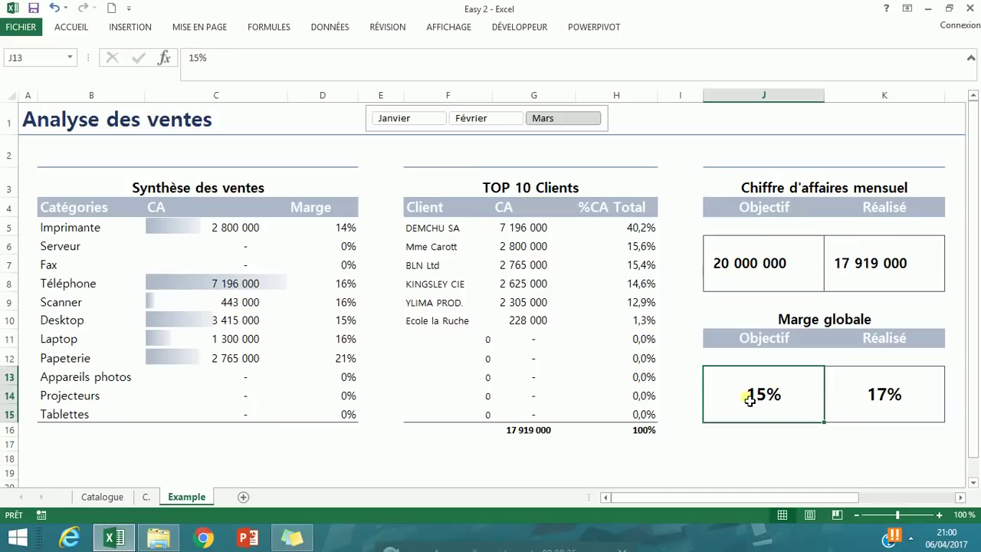
click(751, 254)
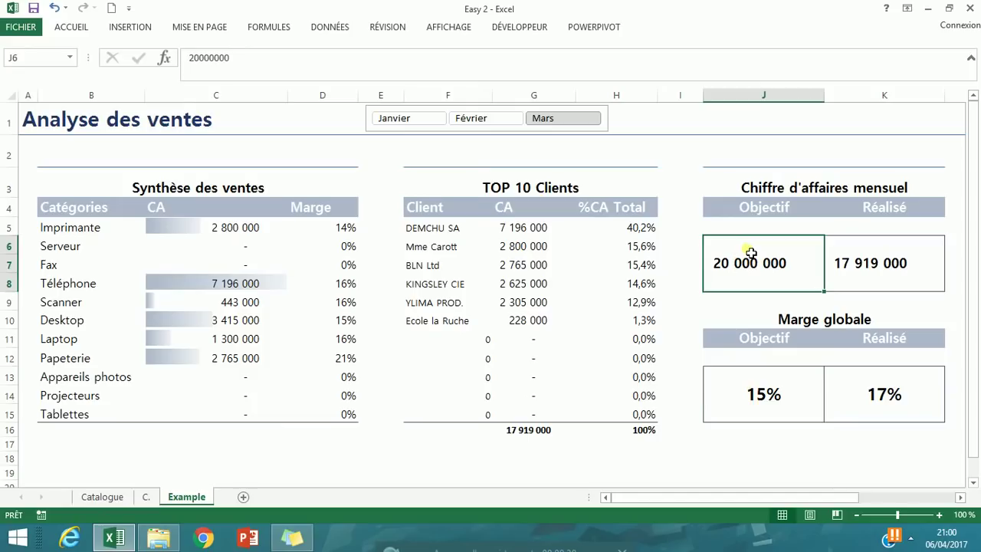
click(787, 406)
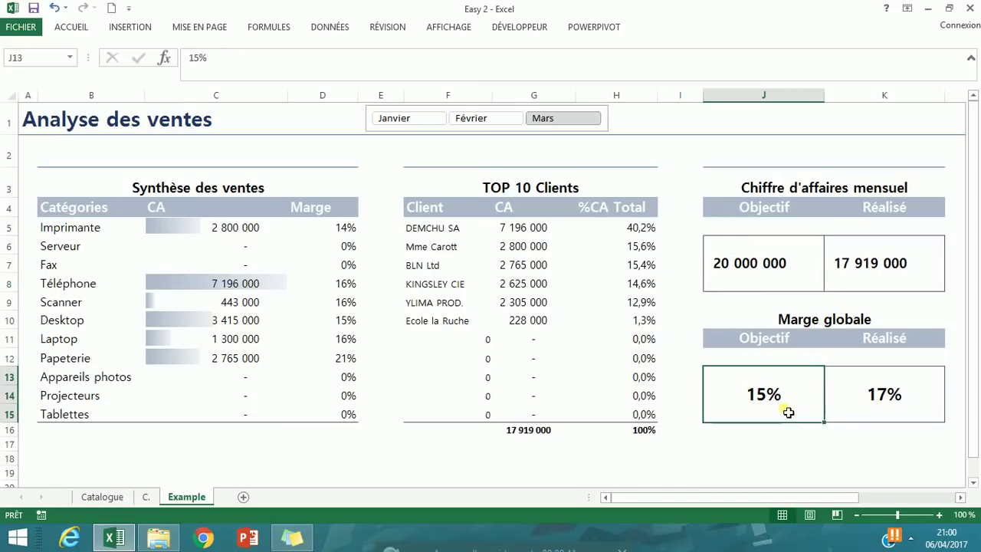
Switch the dashboard's month filter through Février and Janvier again, ending on Mars.
click(492, 120)
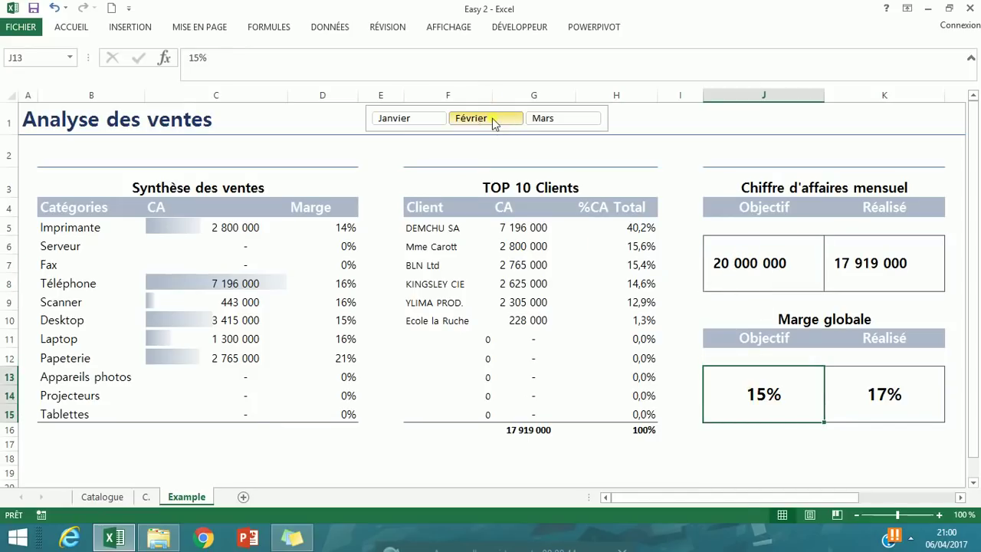
click(421, 121)
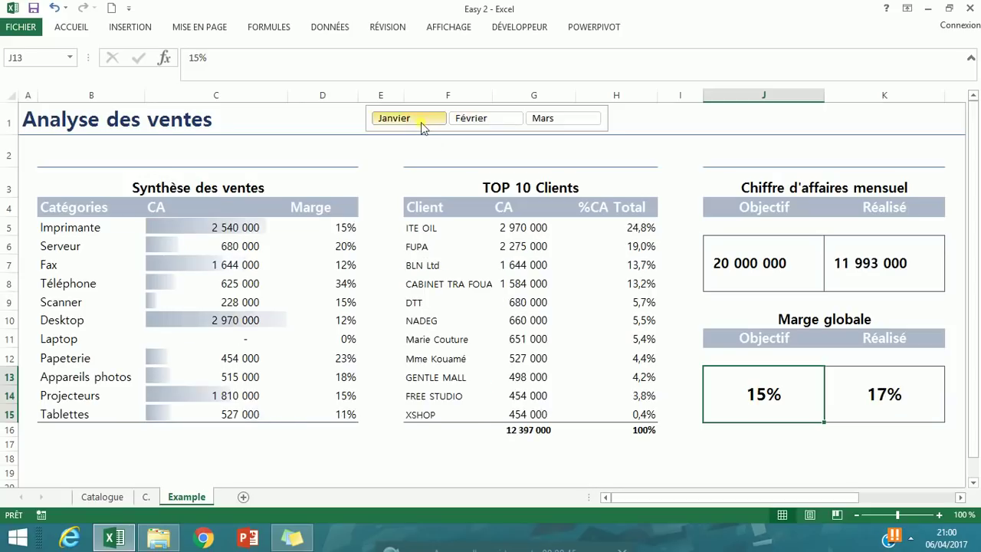
click(490, 118)
click(553, 121)
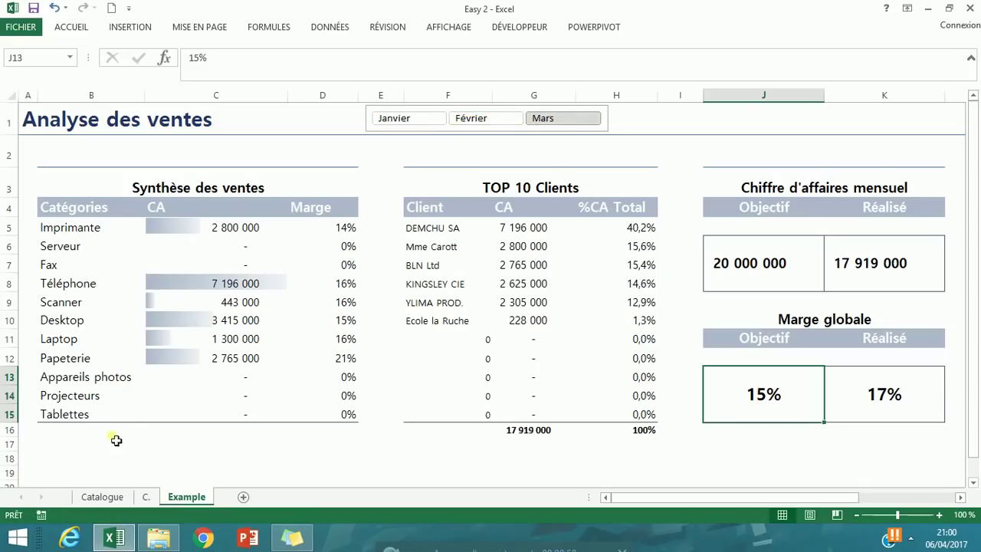
Delete the empty Catégorie column from the product table on the Catalogue sheet.
click(110, 499)
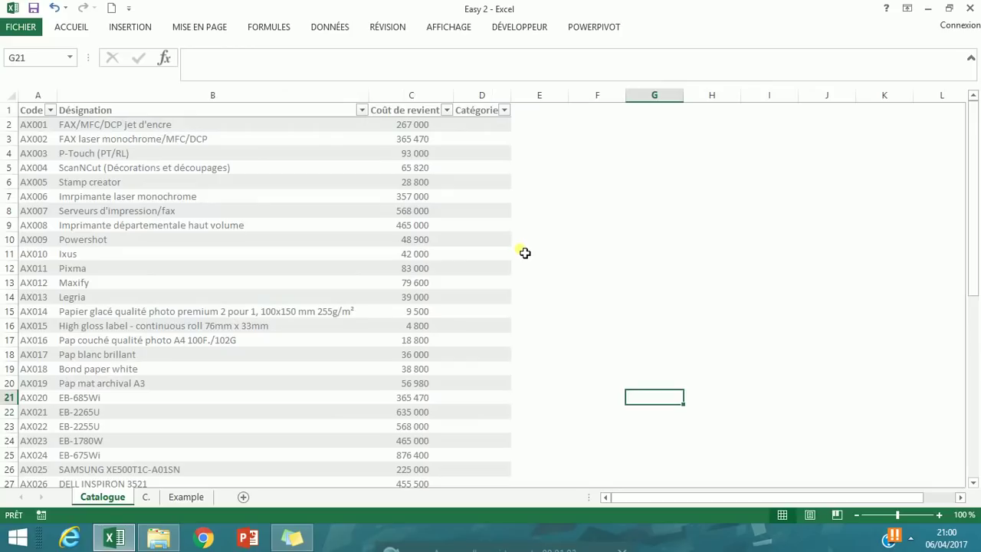
click(78, 140)
click(482, 95)
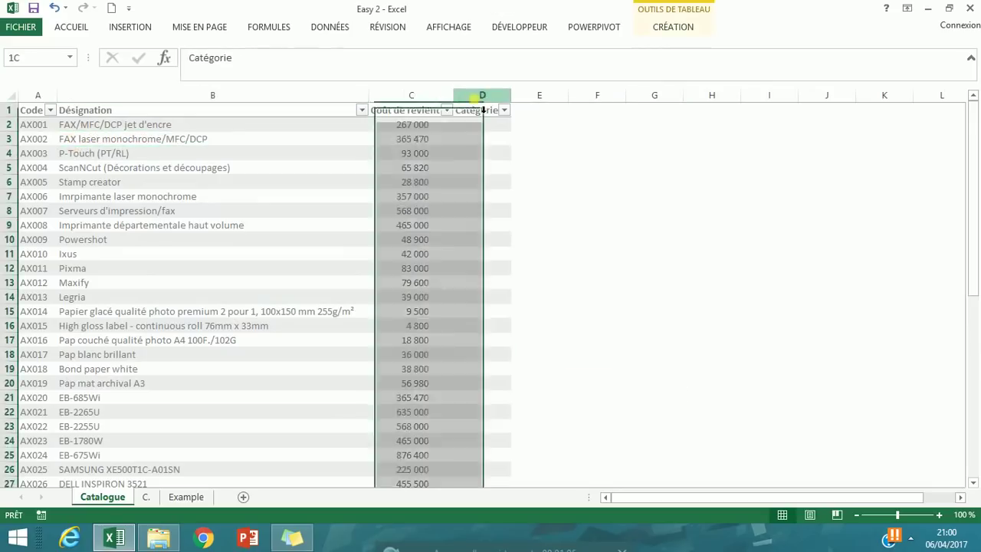
right_click(478, 98)
click(547, 223)
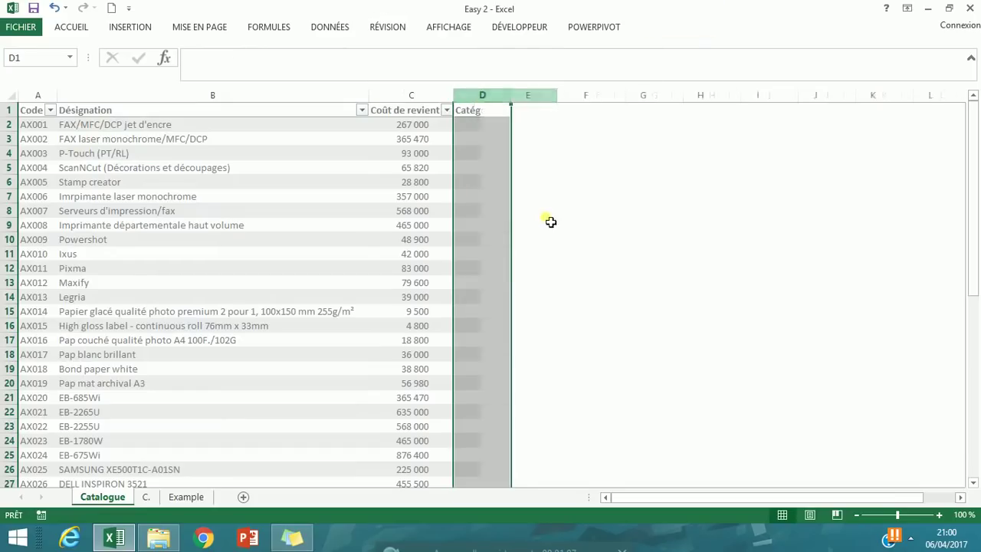
click(376, 173)
Examine the code, designation and cost price of the first product, and go down the Coût de revient column.
click(57, 139)
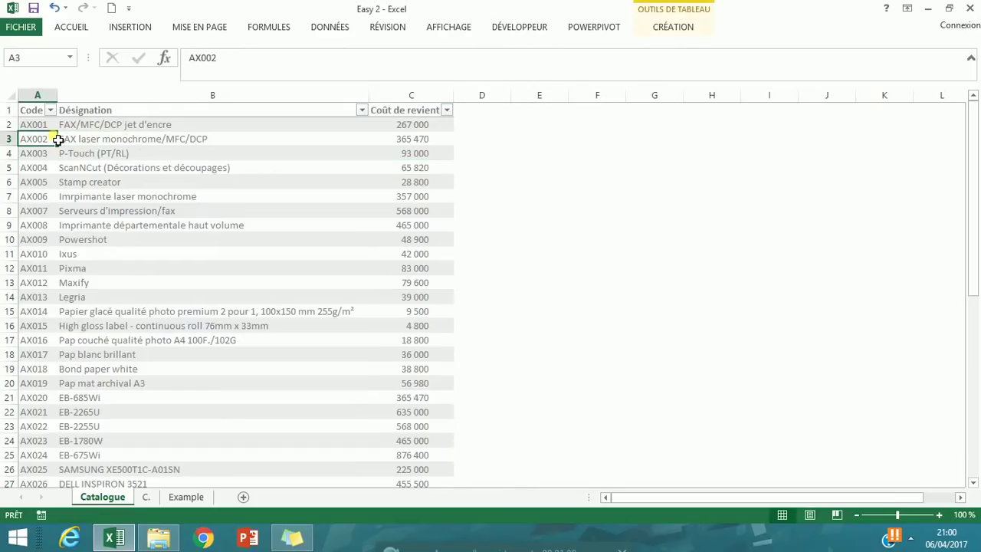
key(Up)
key(Right)
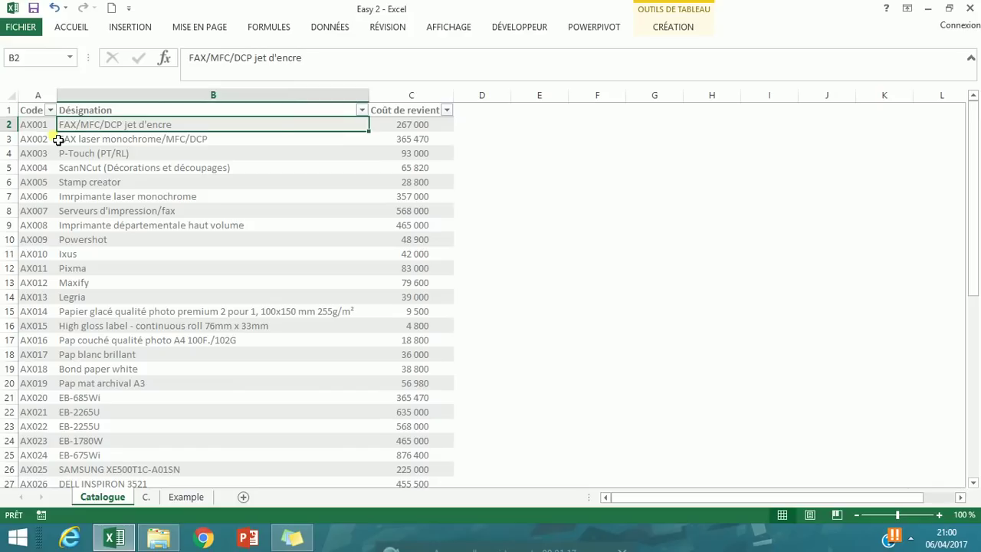
key(Right)
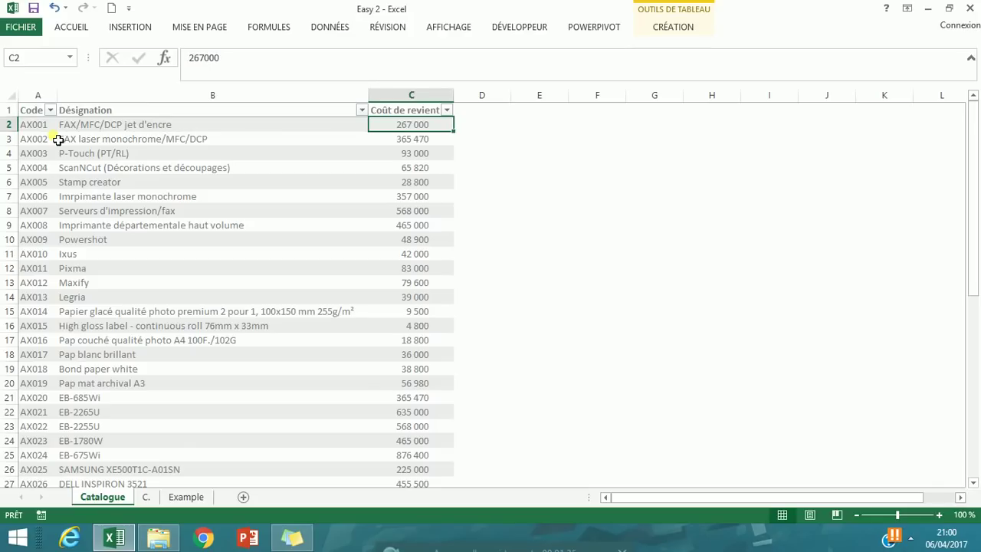
key(Down)
key(Down)
key(Down)
key(Down)
key(Down)
key(Down)
key(Down)
key(Down)
key(Down)
key(Down)
key(Down)
key(Down)
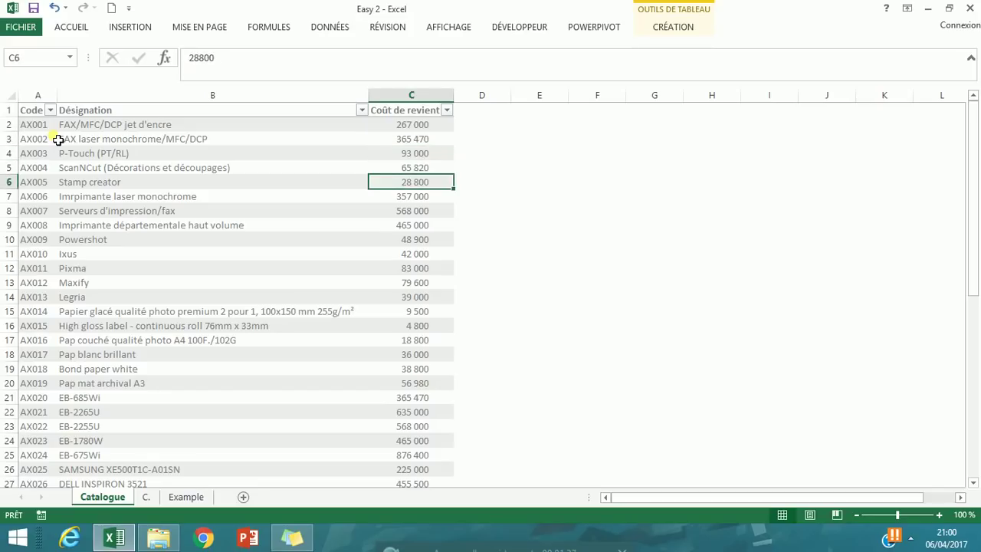
key(Down)
key(Down)
key(Down)
key(Down)
key(Down)
key(Down)
key(Down)
key(Down)
key(Up)
key(Left)
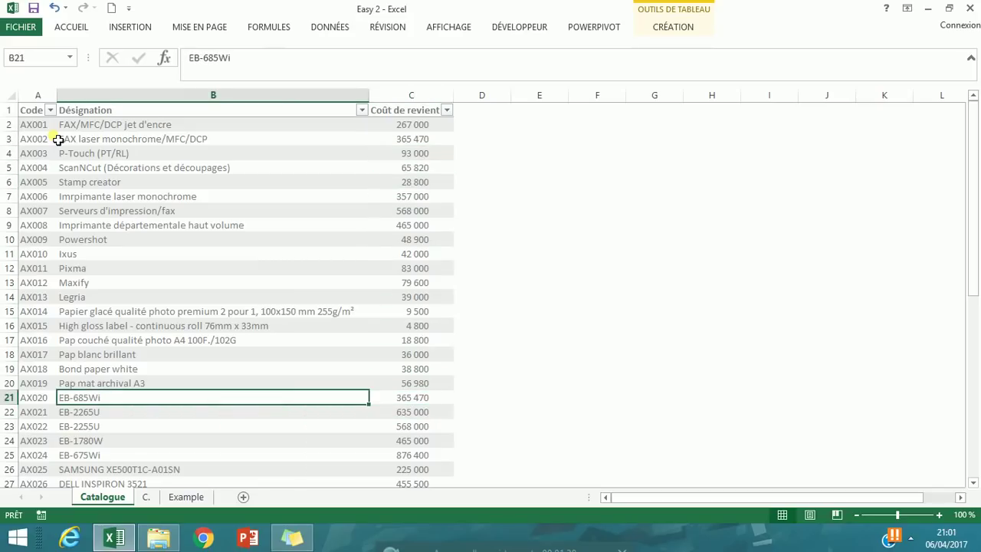
Look through the product names in the Désignation column down the catalogue and back up to its header.
key(Up)
key(Up)
key(Up)
key(Up)
key(Up)
key(Up)
key(Up)
key(Up)
key(Up)
key(Up)
key(Up)
key(Up)
key(Up)
key(Up)
key(Up)
key(Up)
key(Up)
key(Up)
key(Down)
key(Down)
key(Down)
key(Down)
key(Down)
key(Down)
key(Down)
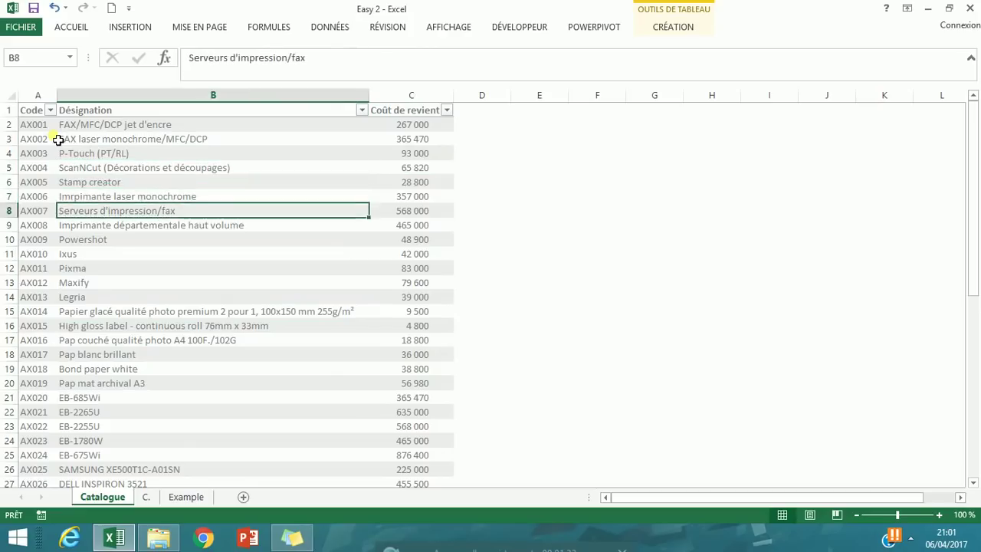
key(Down)
key(Down)
key(Down)
key(Down)
key(Down)
key(Down)
key(Down)
key(Down)
key(Down)
key(Down)
key(Down)
key(Down)
key(Down)
key(Down)
key(Down)
key(Down)
key(Down)
key(Down)
key(Down)
key(Down)
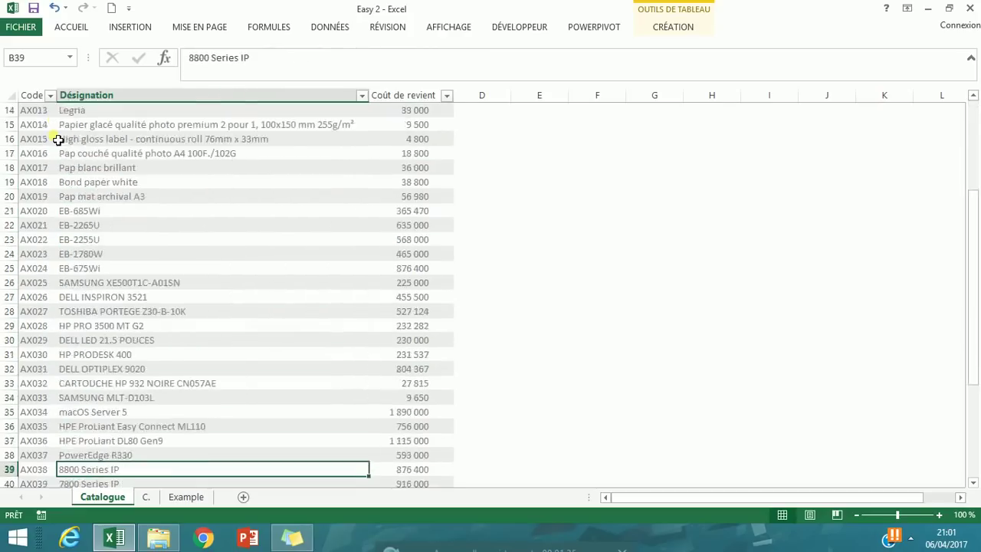
key(Up)
key(Up)
key(Up)
key(Up)
key(Up)
key(Up)
key(Up)
key(Up)
key(Up)
key(Up)
key(Up)
key(Up)
key(Up)
key(Up)
key(Up)
key(Up)
key(Up)
key(Up)
key(Up)
key(Up)
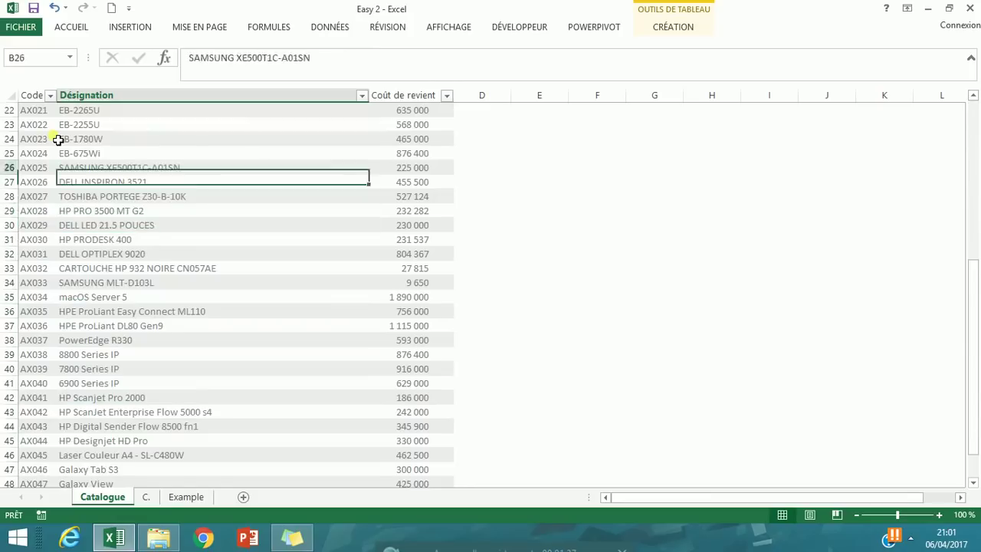
key(Up)
key(Up)
key(Up)
key(Up)
key(Up)
key(Up)
key(Up)
key(Up)
key(Up)
key(Up)
key(Up)
key(Up)
key(Up)
key(Up)
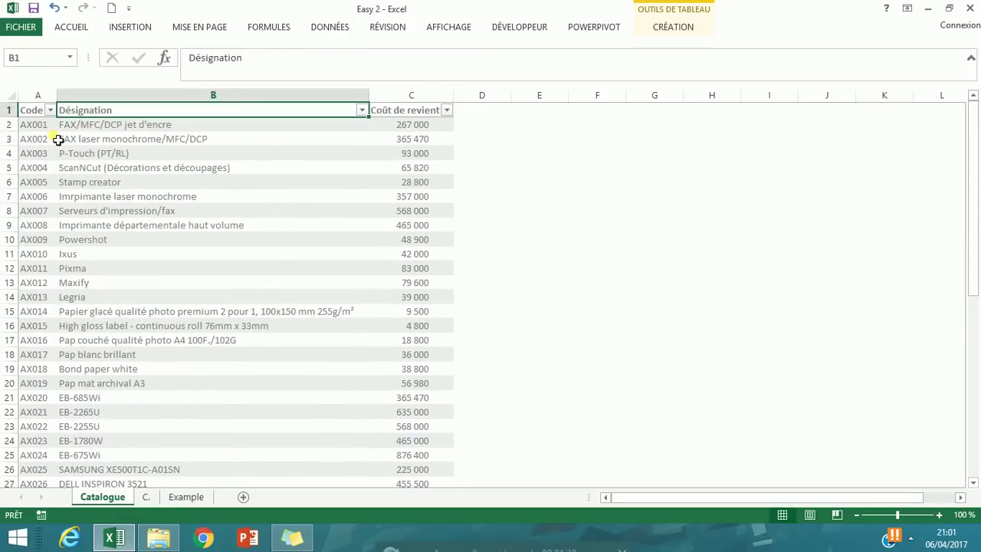
Examine the designations from Serveurs d'impression/fax down to EB-2255U to see which product types they represent.
click(216, 211)
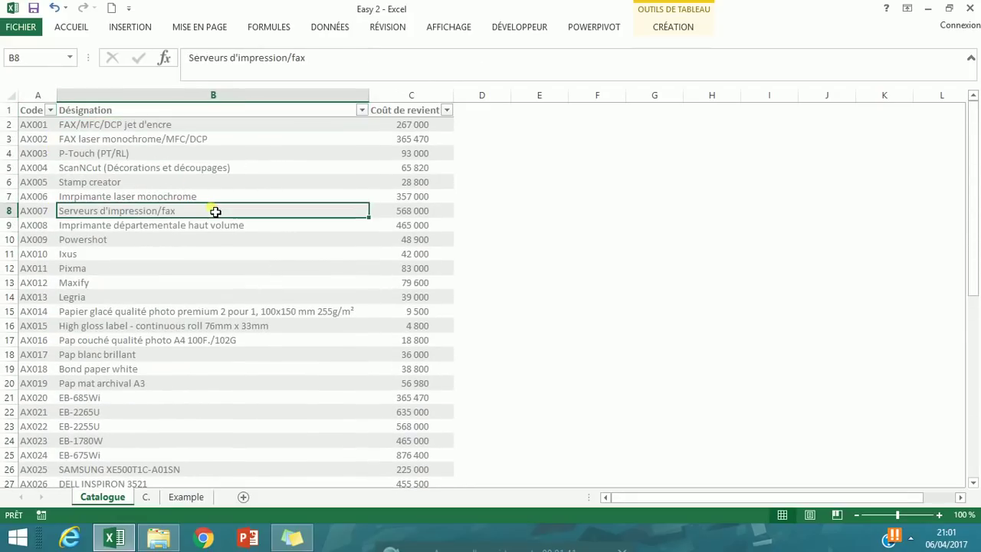
key(Down)
key(Down)
key(Down)
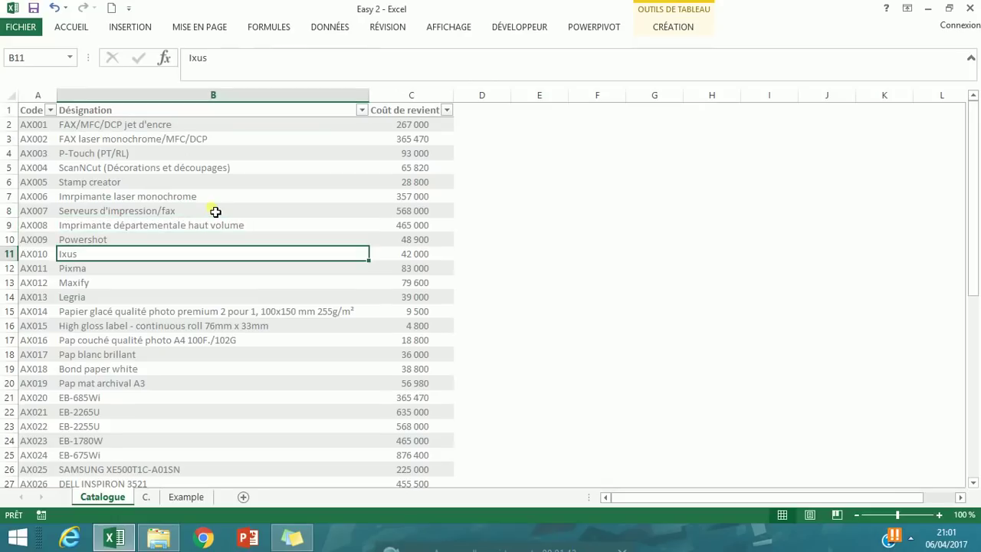
key(Down)
key(Down)
key(Down)
key(Down)
key(Down)
key(Down)
key(Down)
key(Down)
key(Down)
key(Down)
key(Down)
key(Down)
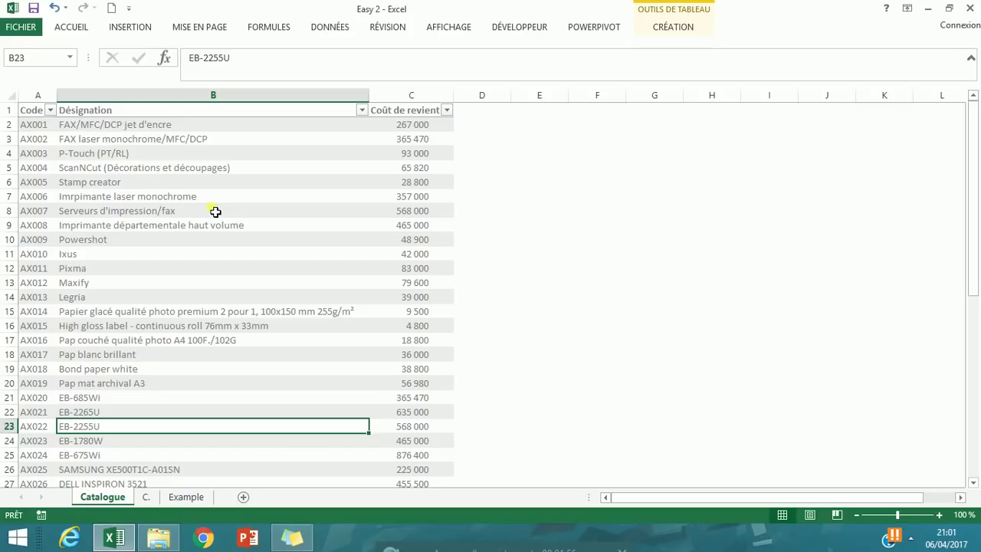
Review the list of categories in B5:B15 on the Example sheet and return to the Catalogue sheet.
click(196, 495)
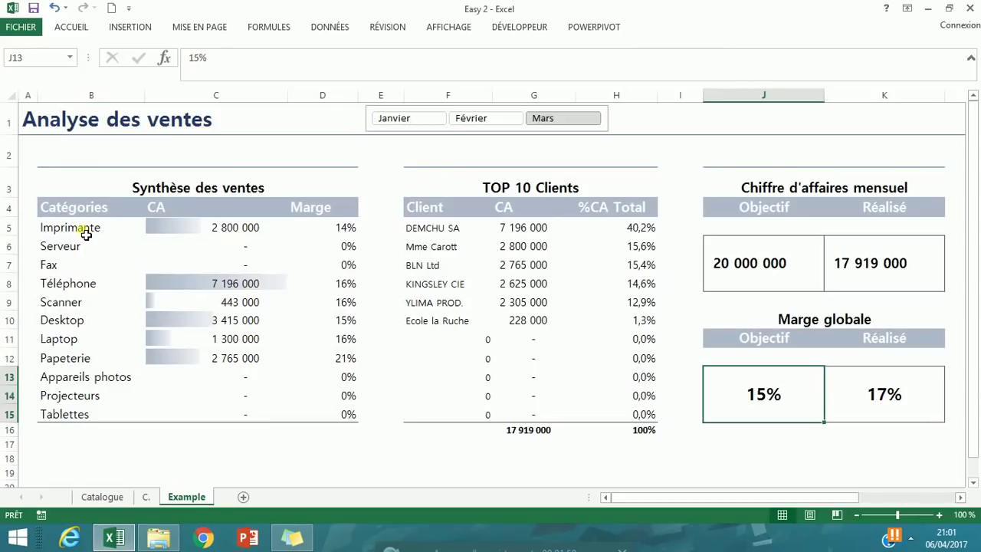
drag(86, 233, 102, 414)
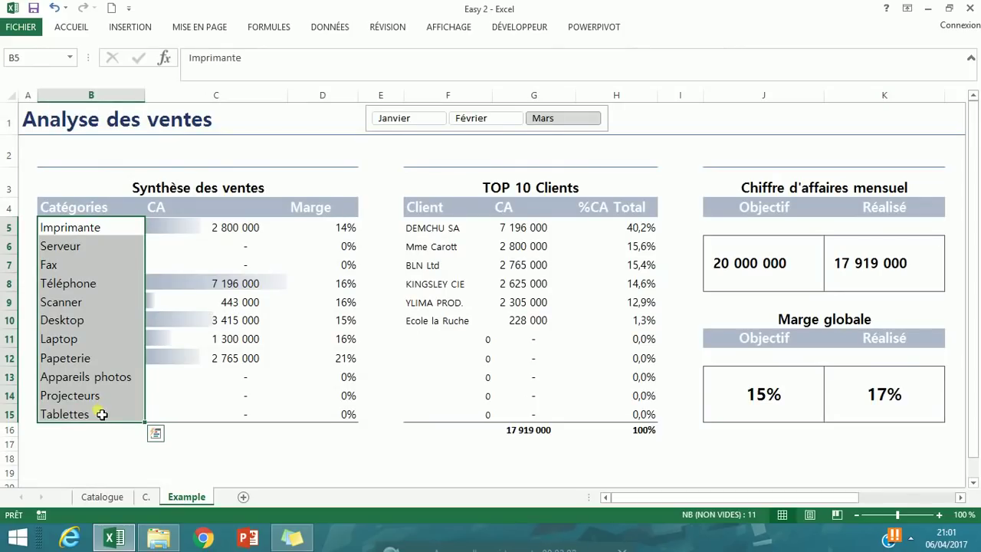
click(101, 496)
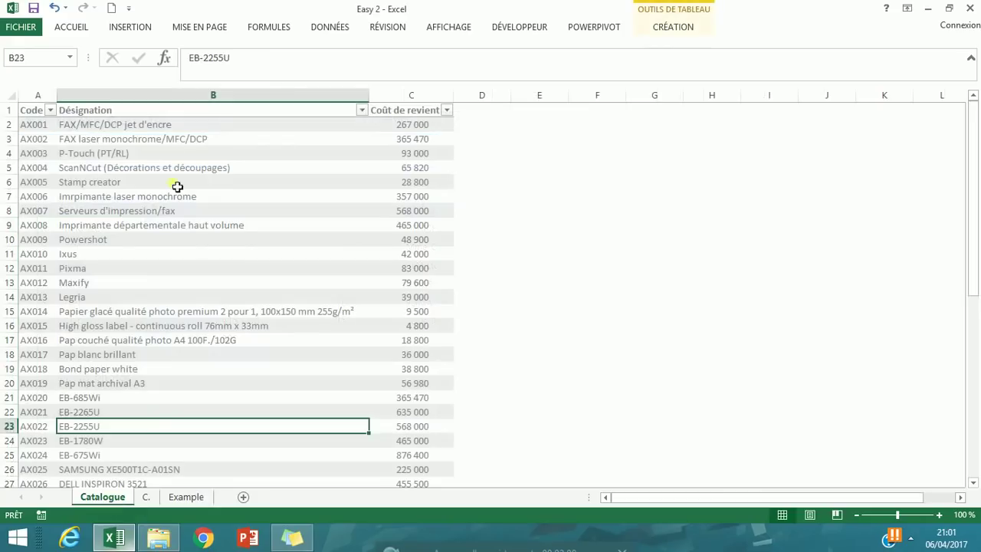
Add a column headed Catégorie to the catalogue table in cell D1, next to Coût de revient.
click(165, 153)
click(142, 127)
click(414, 127)
click(476, 123)
click(484, 116)
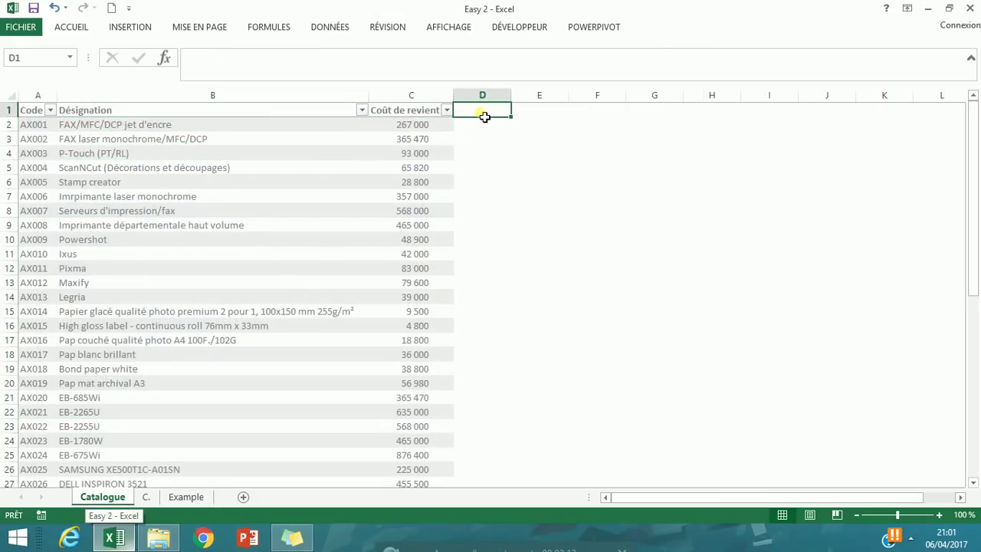
text(Ca)
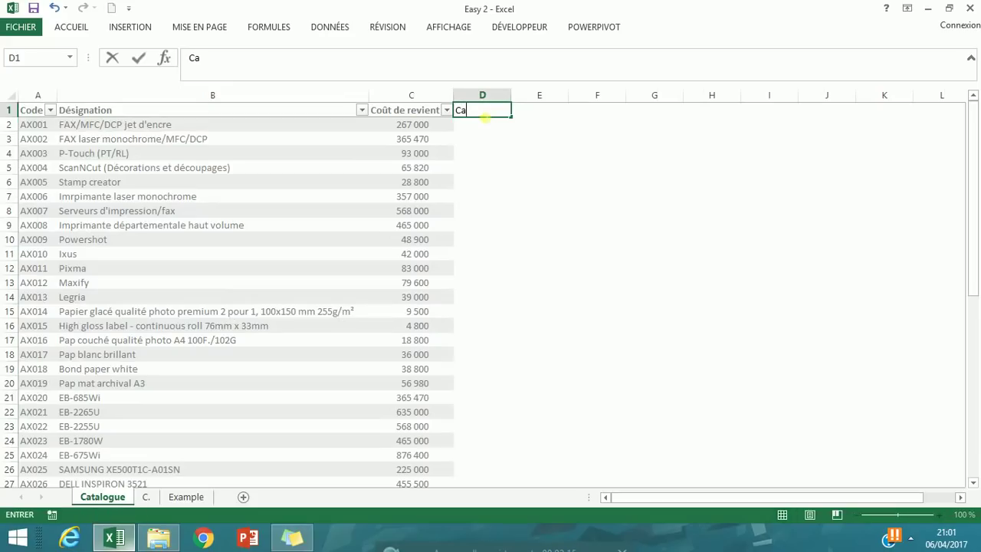
text(tégorie)
key(Return)
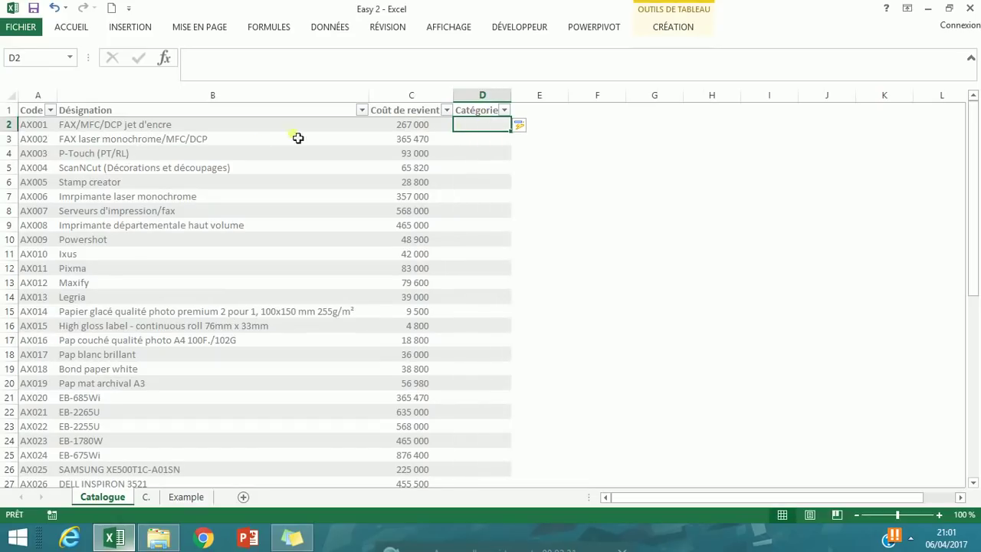
Examine the Catégories, CA and Marge columns of the Synthèse des ventes table on the Example sheet and return to the catalogue's Catégorie column.
click(100, 131)
click(483, 126)
click(265, 170)
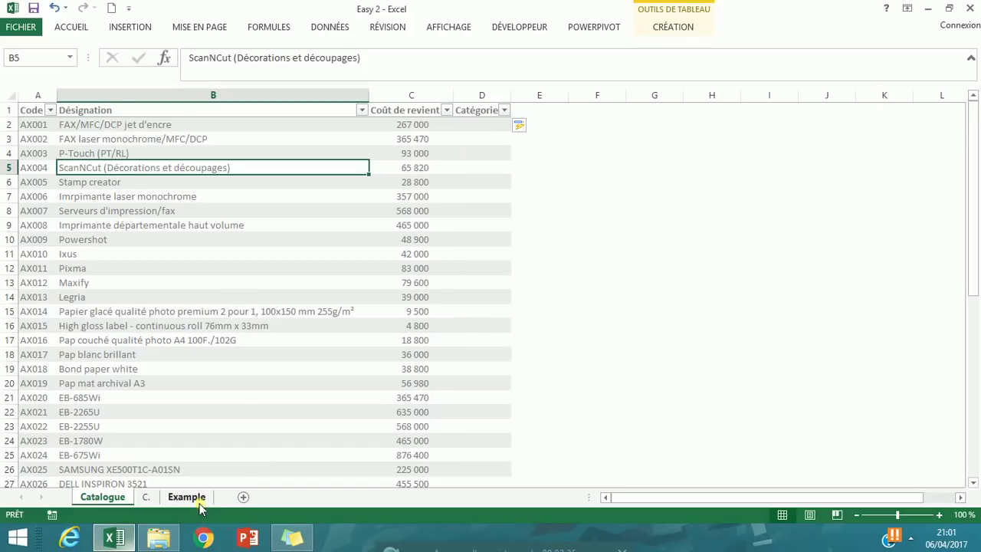
click(187, 496)
click(115, 264)
click(322, 322)
click(327, 372)
click(96, 242)
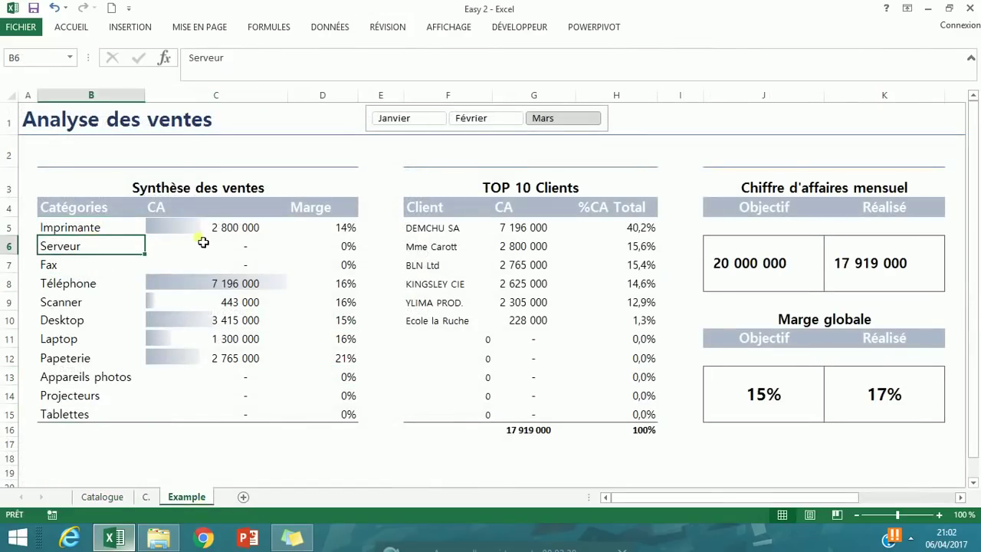
click(203, 242)
click(303, 282)
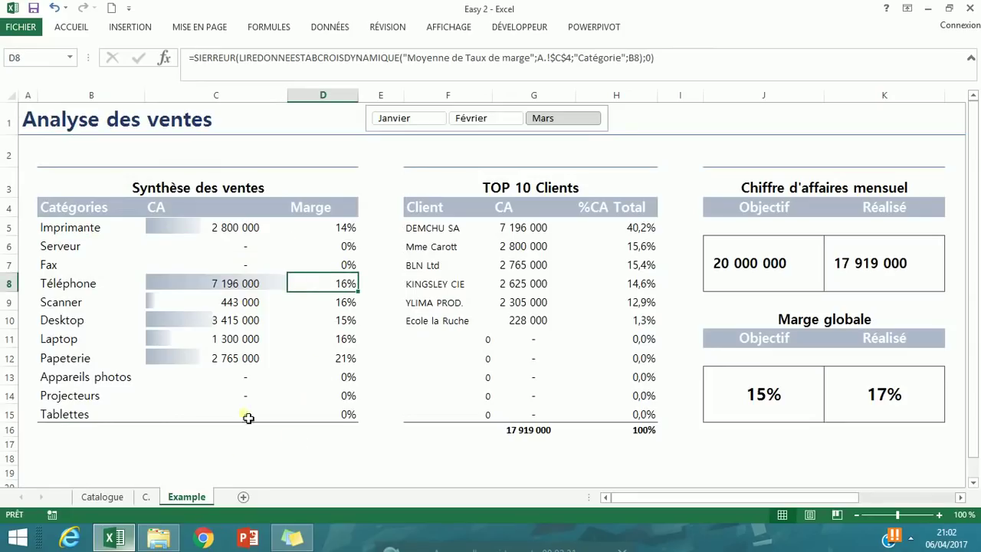
click(114, 500)
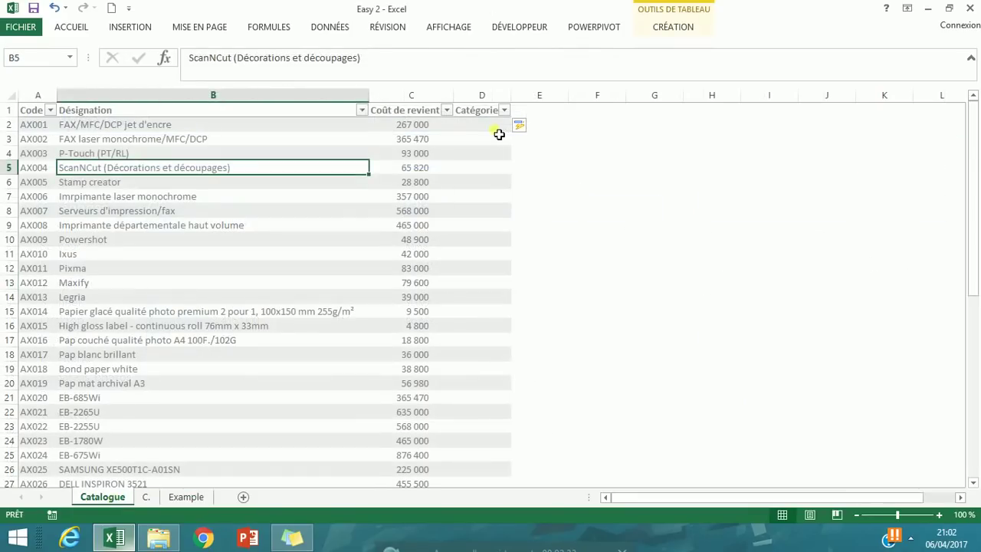
click(500, 129)
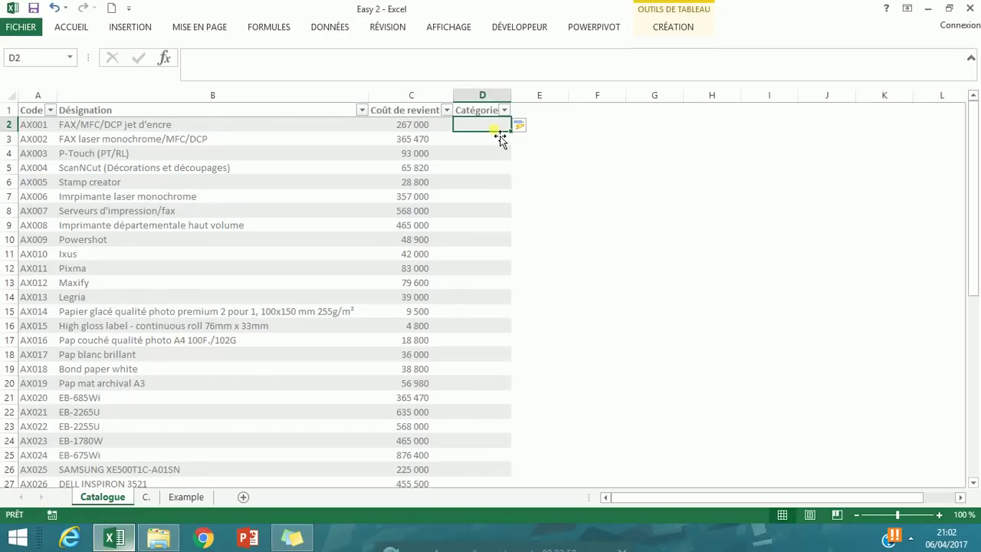
Check the category names from Imprimante to Tablettes on the Example sheet and go back to the Catalogue sheet.
click(187, 497)
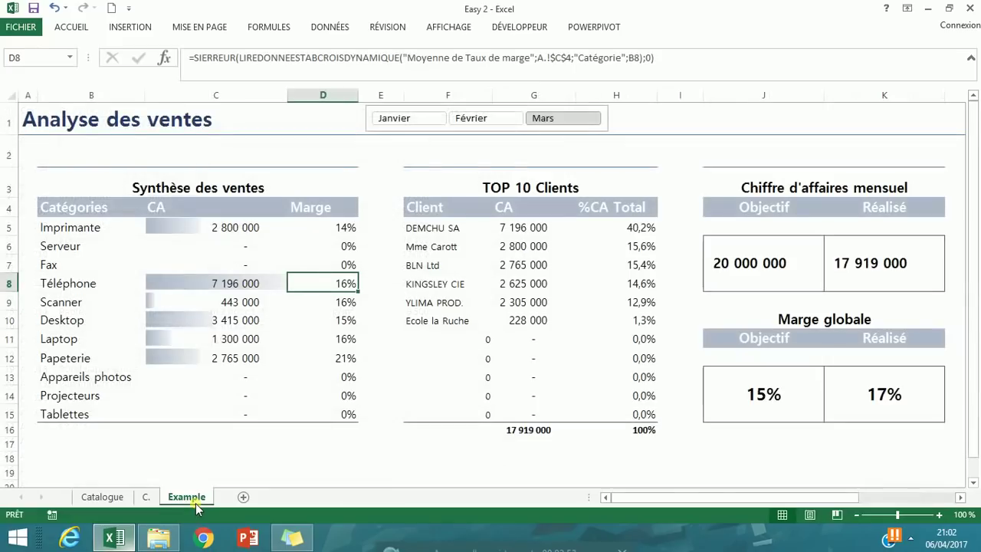
drag(87, 227, 89, 414)
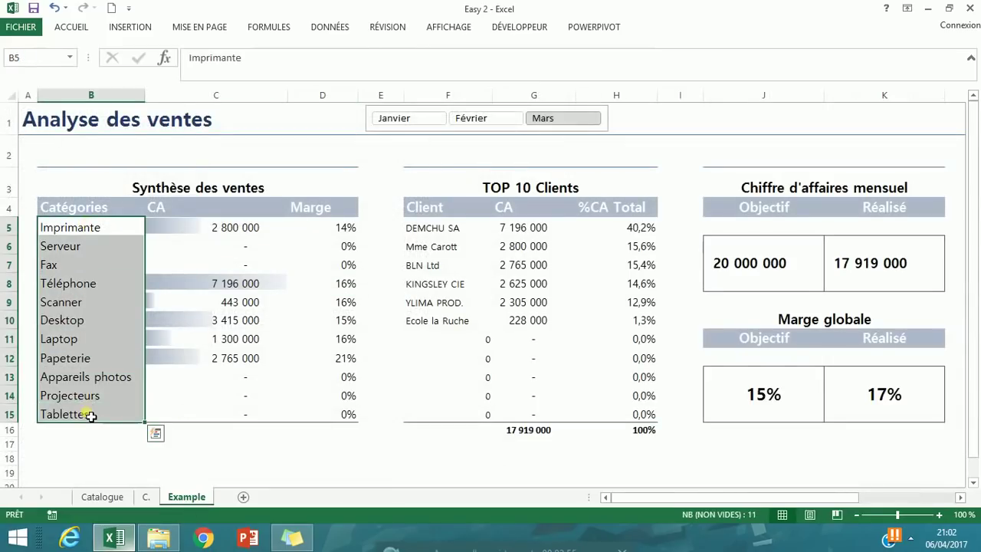
click(92, 244)
click(96, 360)
click(102, 496)
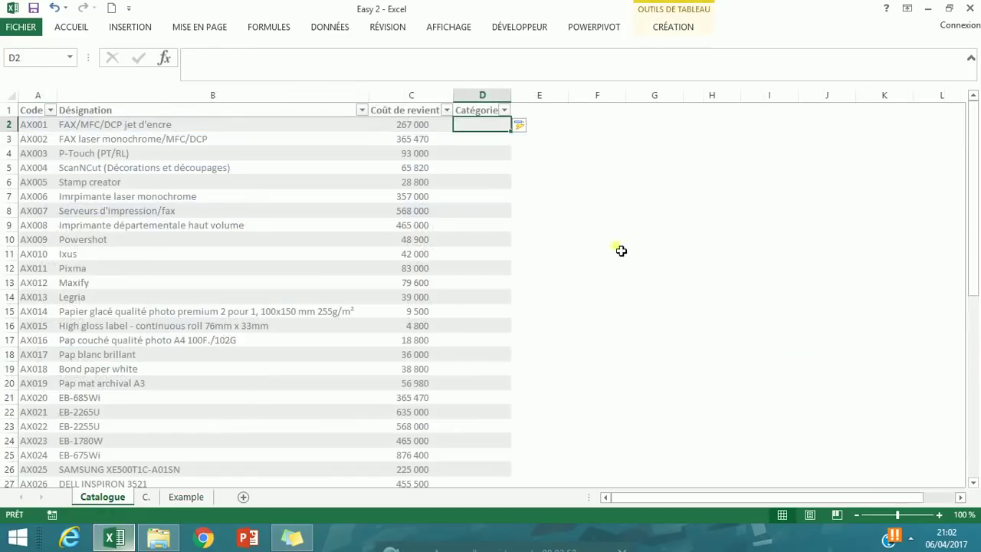
Enter a category list in G2:G5 of the Catalogue sheet: Imprimantes, scanner, Appareil photo and Téléphone.
click(647, 127)
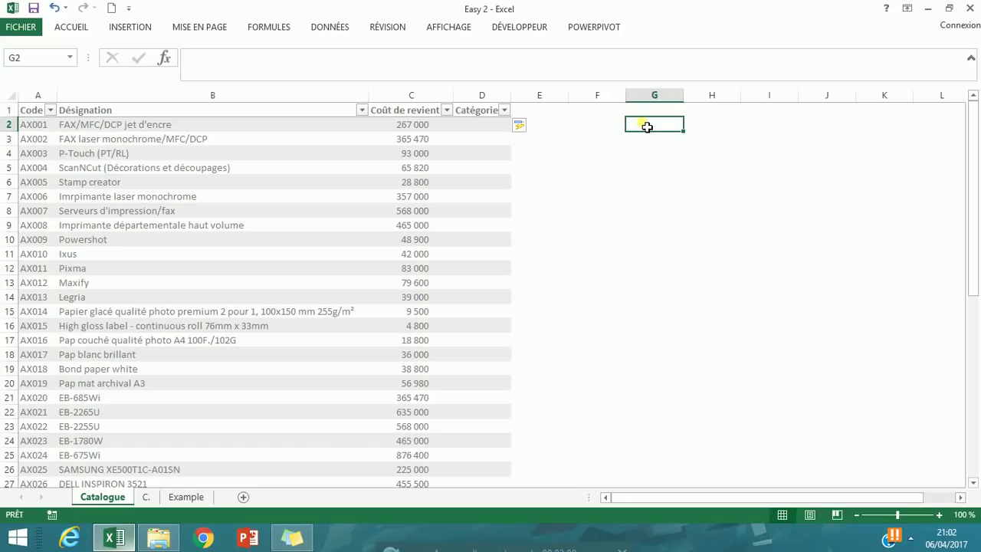
text(Imprimantes)
key(Return)
text(scanner)
key(Return)
text(Appareil photo)
key(Return)
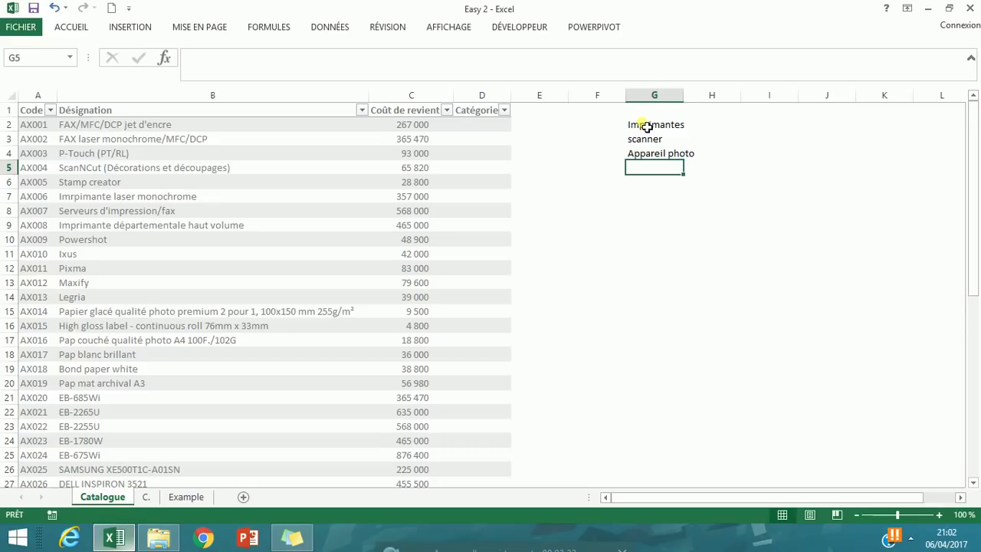
text(T)
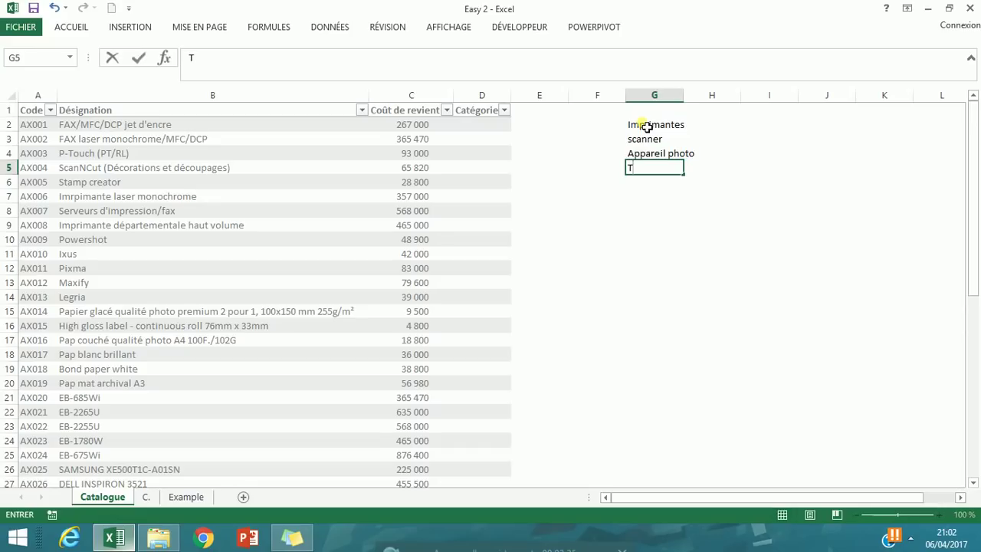
text(éléphone)
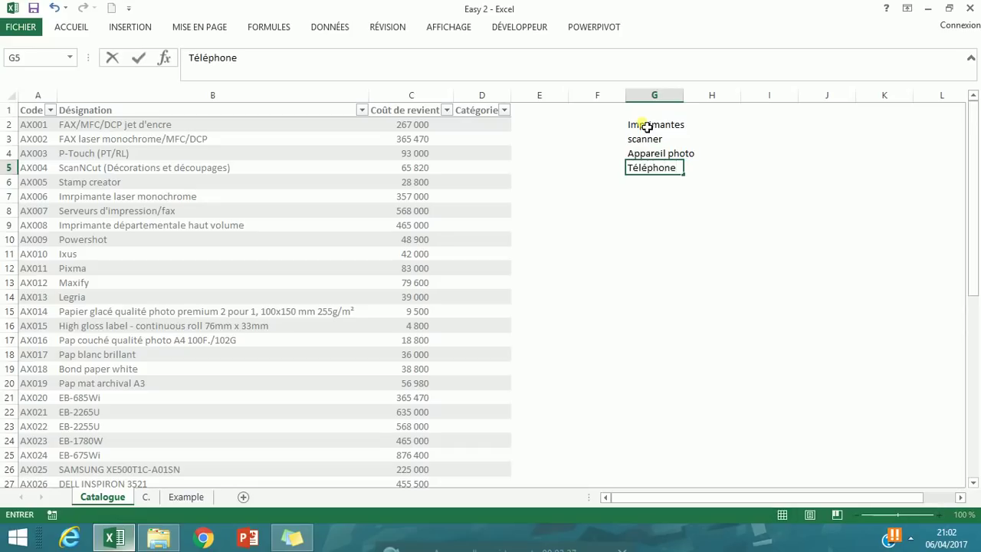
key(Return)
drag(648, 126, 661, 175)
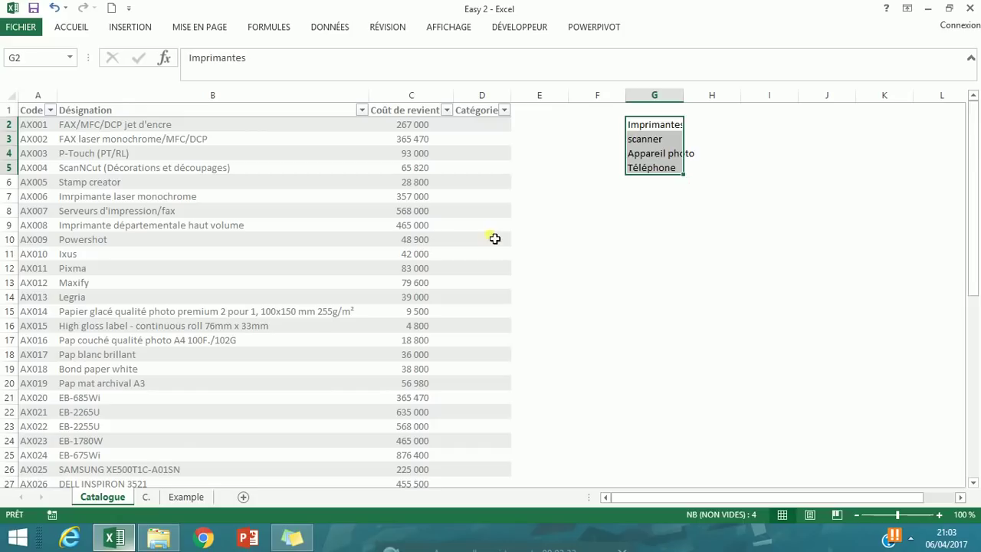
Apply data validation to the whole of column D, allowing a Liste with the source =$G$2:$G$5.
click(490, 155)
click(496, 106)
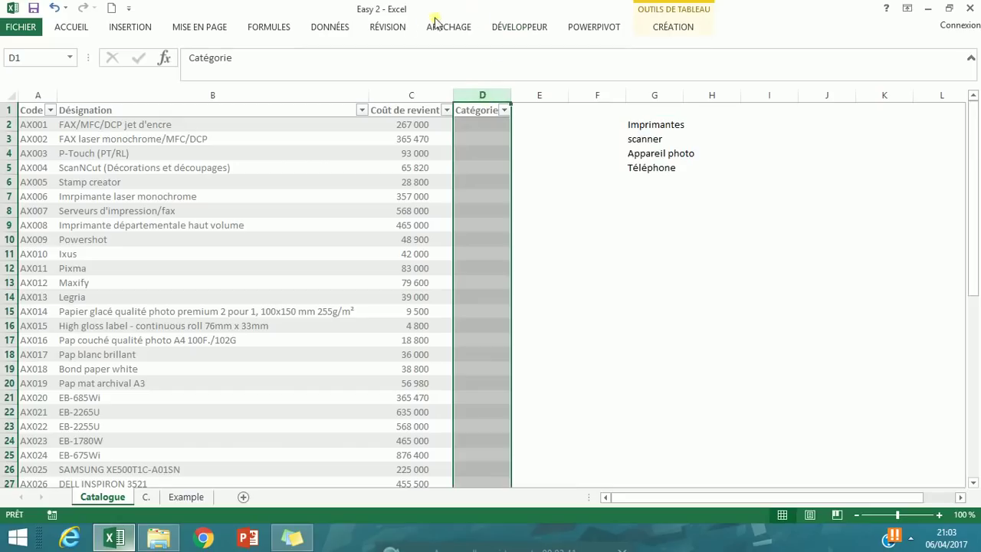
click(329, 28)
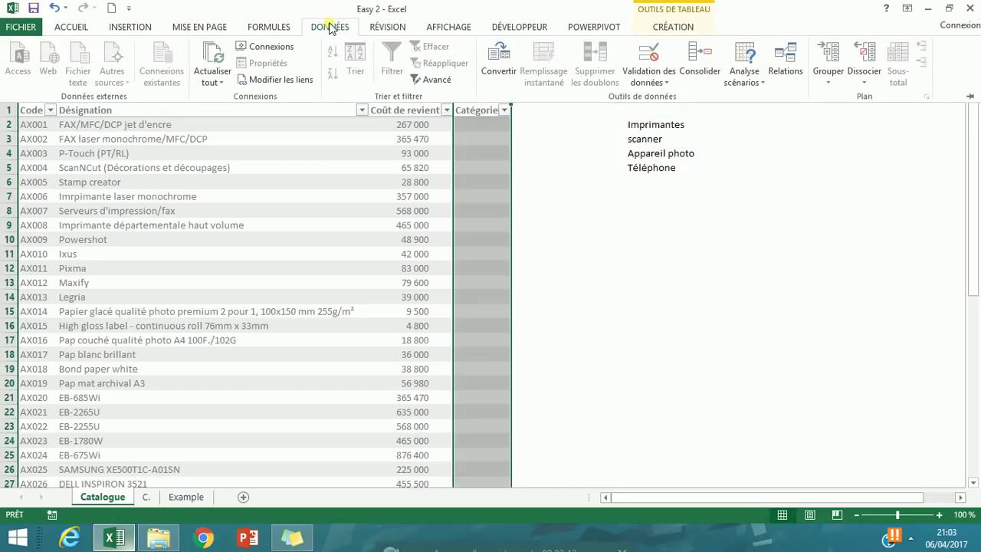
click(651, 76)
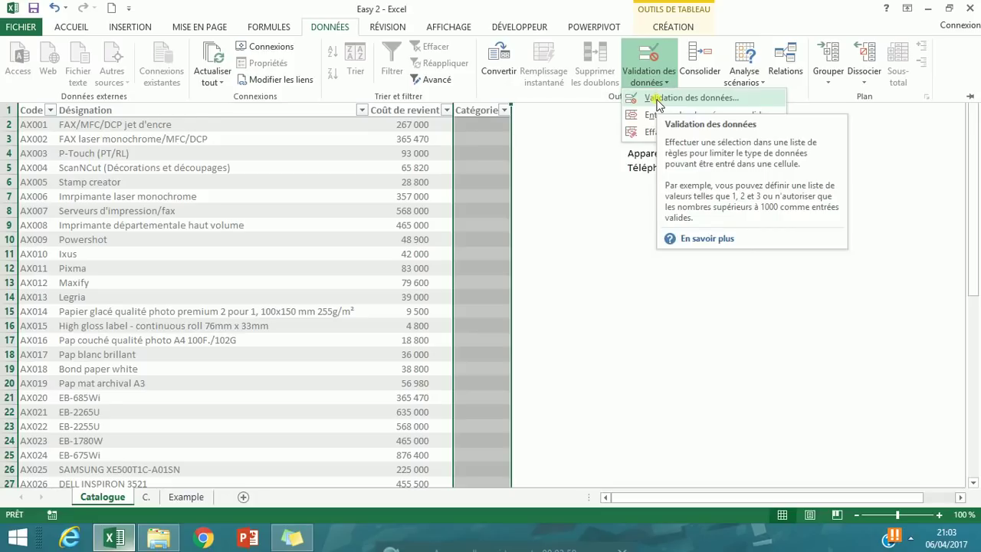
click(657, 99)
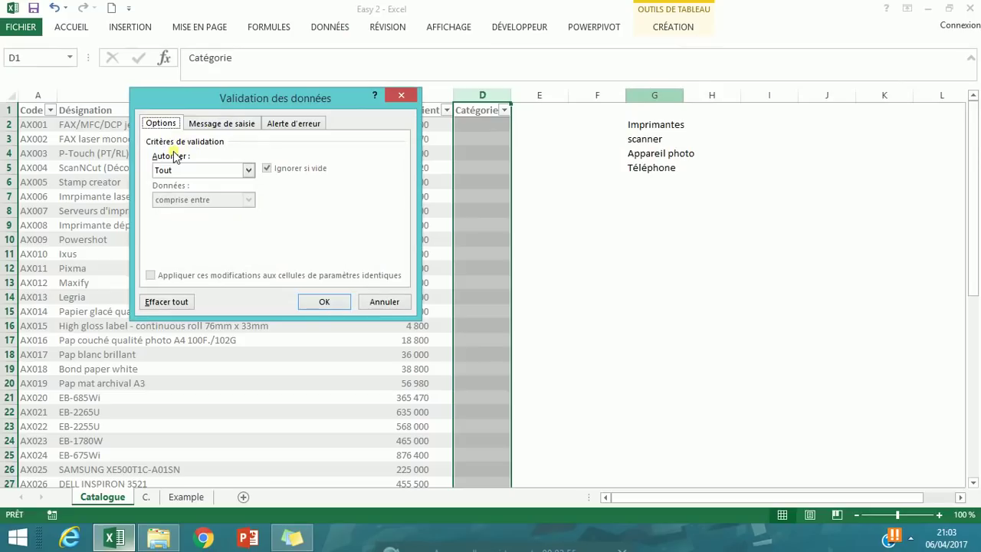
click(248, 170)
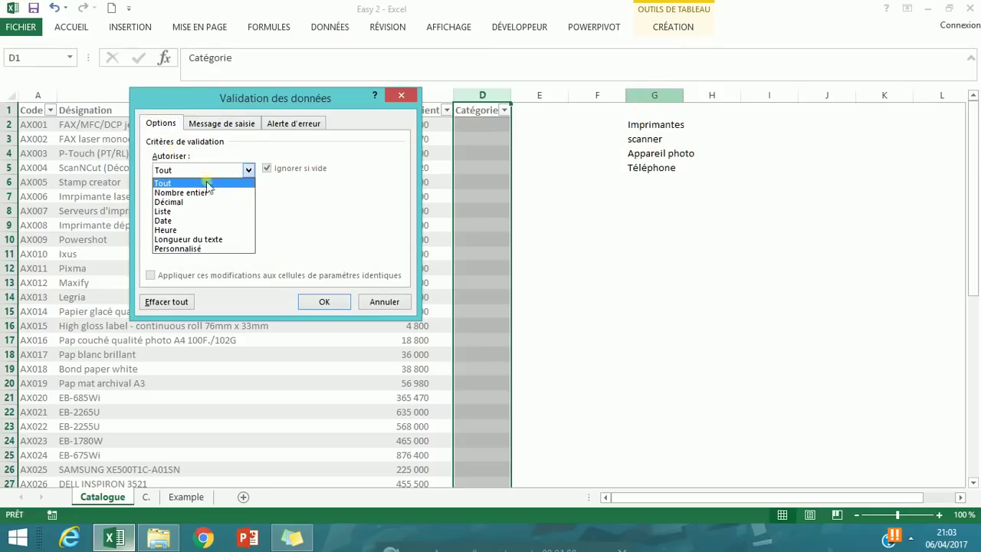
click(167, 211)
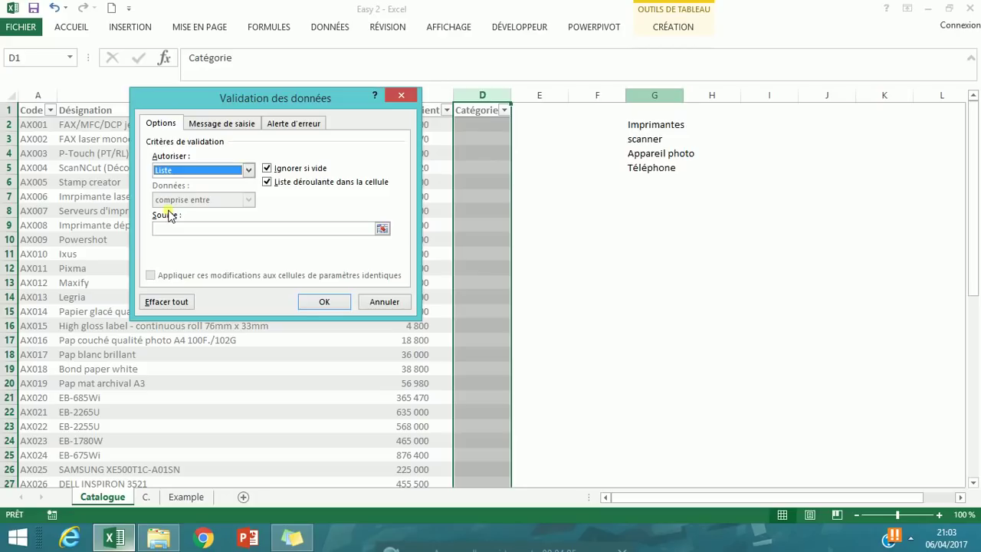
click(201, 229)
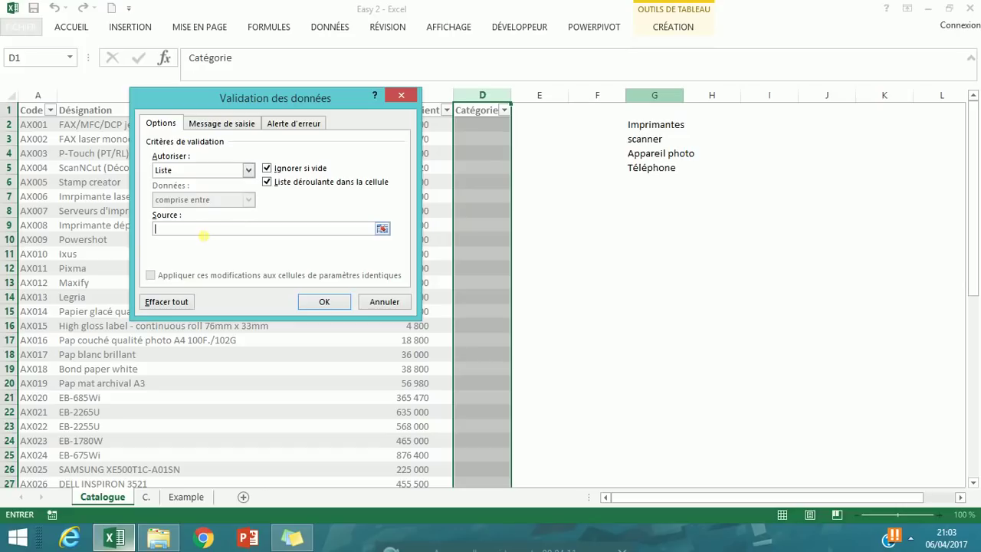
drag(652, 127, 653, 168)
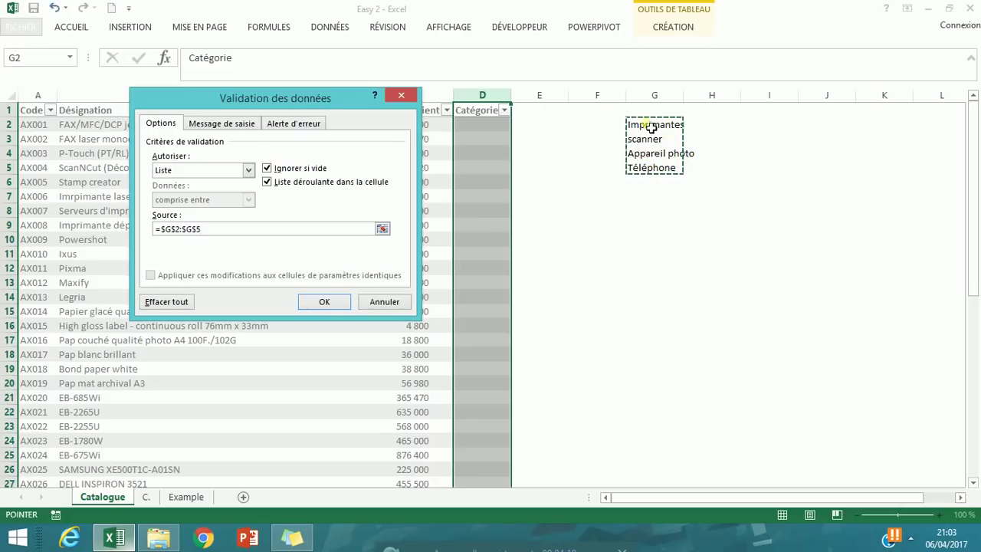
drag(651, 128, 654, 169)
click(330, 303)
click(605, 212)
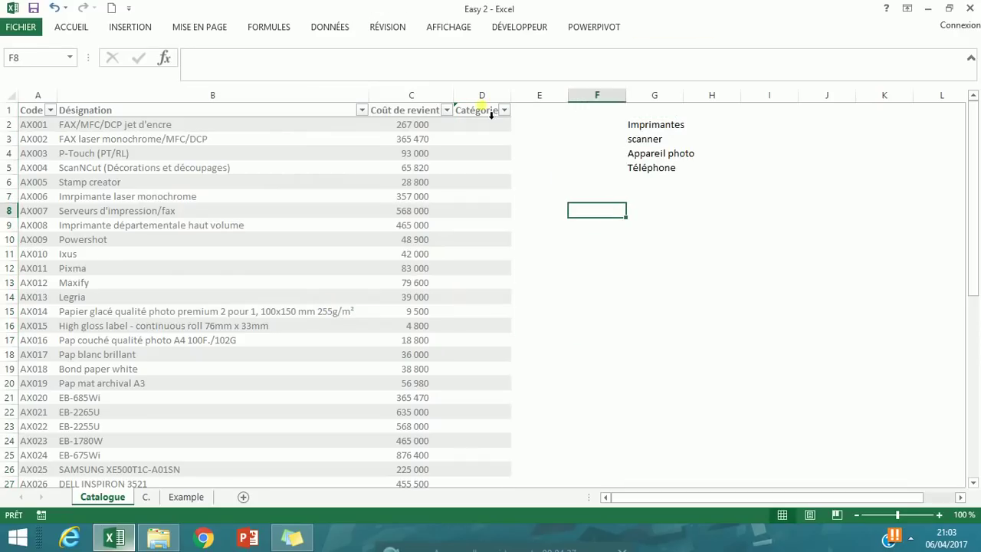
Choose Imprimantes as the category in D2 and Appareil photo in D4 from the validation list.
click(491, 124)
click(516, 124)
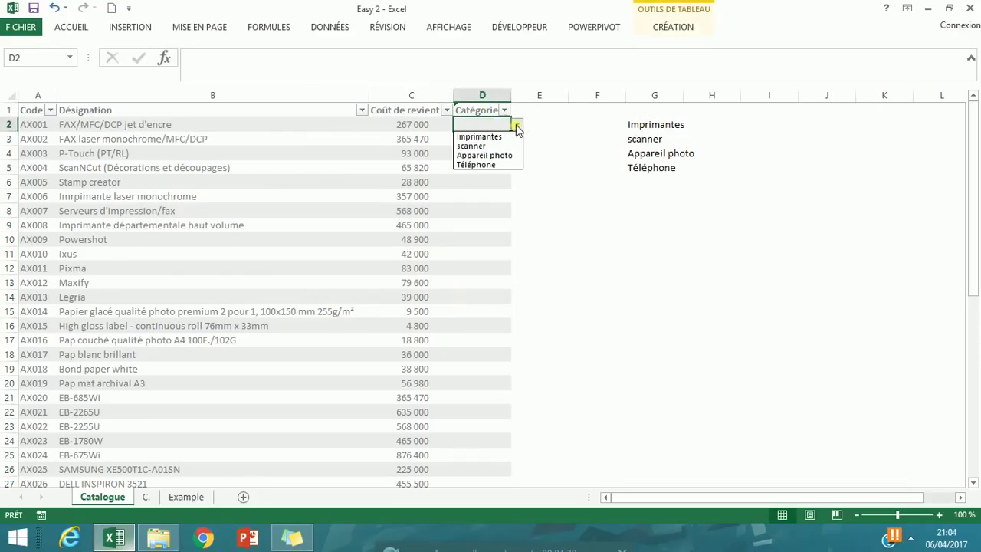
click(483, 136)
click(498, 154)
click(523, 154)
click(502, 153)
click(519, 154)
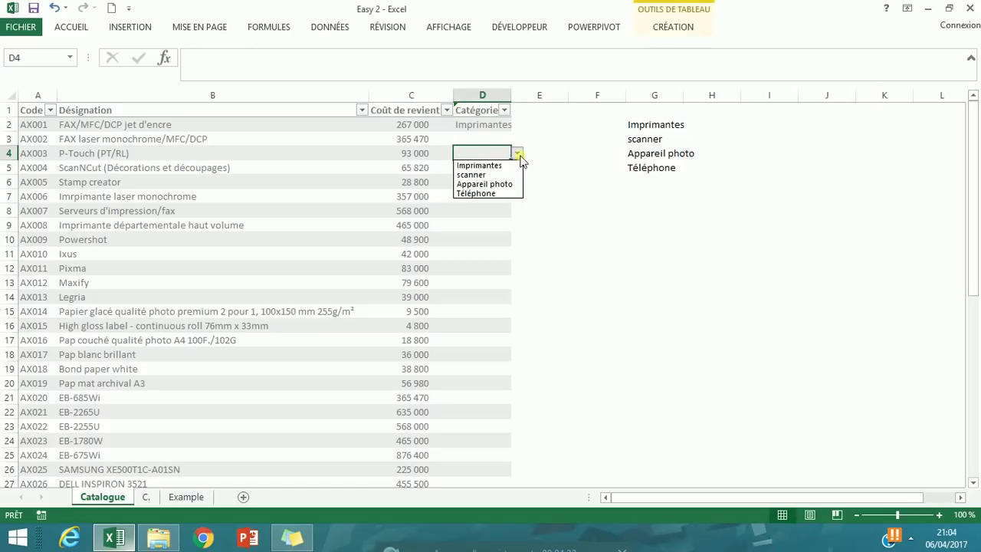
click(505, 185)
Choose scanner as the category for Serveurs d'impression/fax in D8 and for Powershot in D10.
click(501, 210)
click(518, 210)
click(499, 232)
click(493, 240)
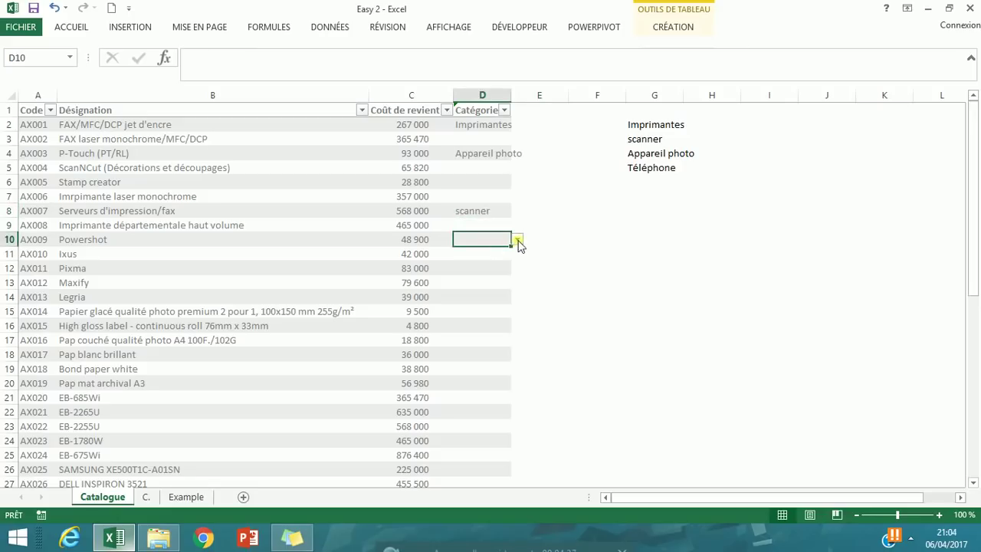
click(518, 239)
click(495, 262)
Choose Téléphone as the category for Legria in D14.
click(483, 269)
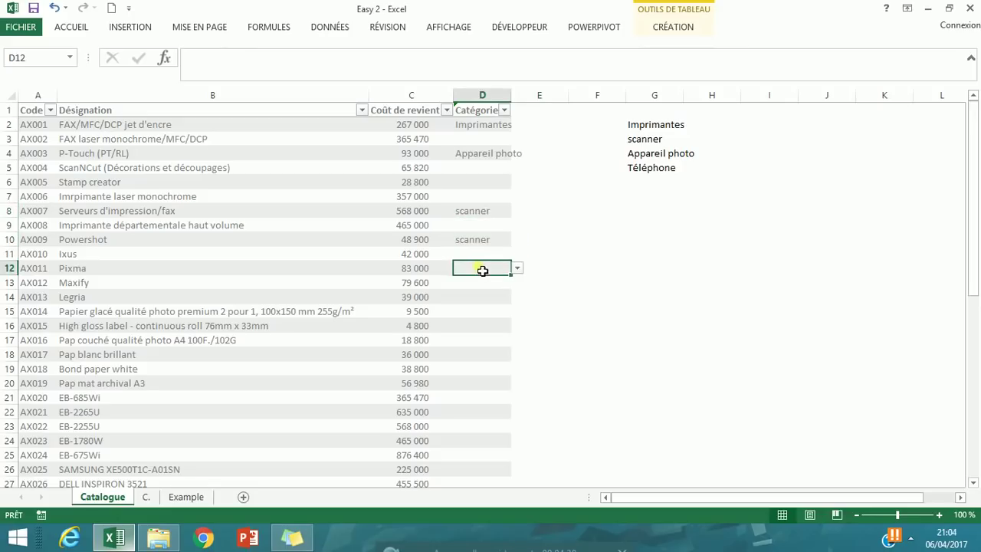
click(367, 272)
click(464, 284)
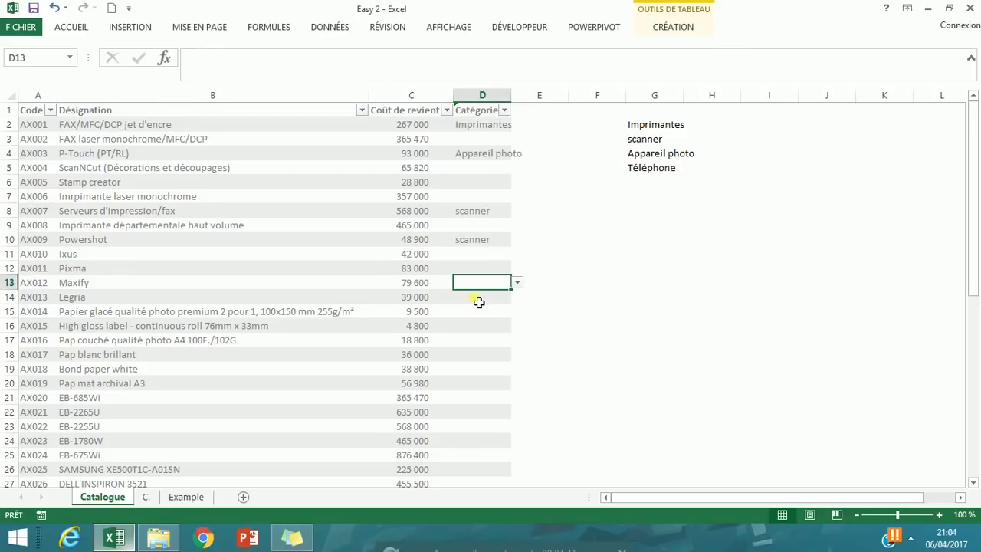
click(479, 302)
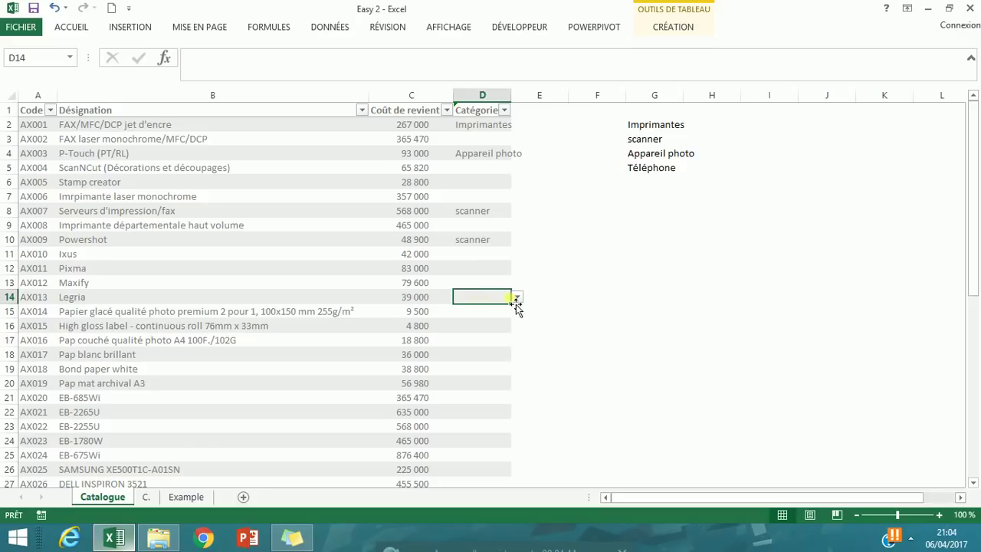
click(518, 297)
click(483, 338)
Extend the category list with Tablettes in G6 and Laptop in G7.
click(674, 188)
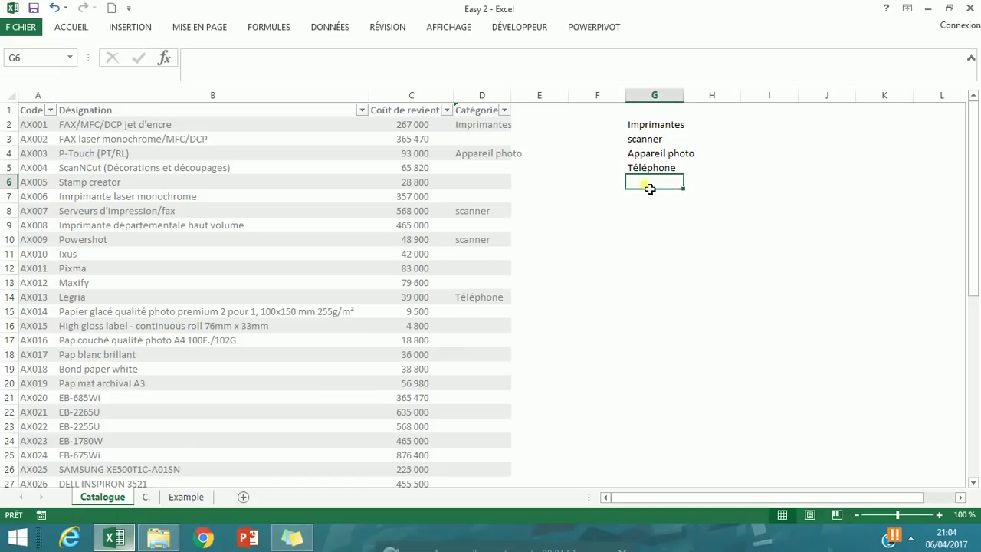
text(Tablettes)
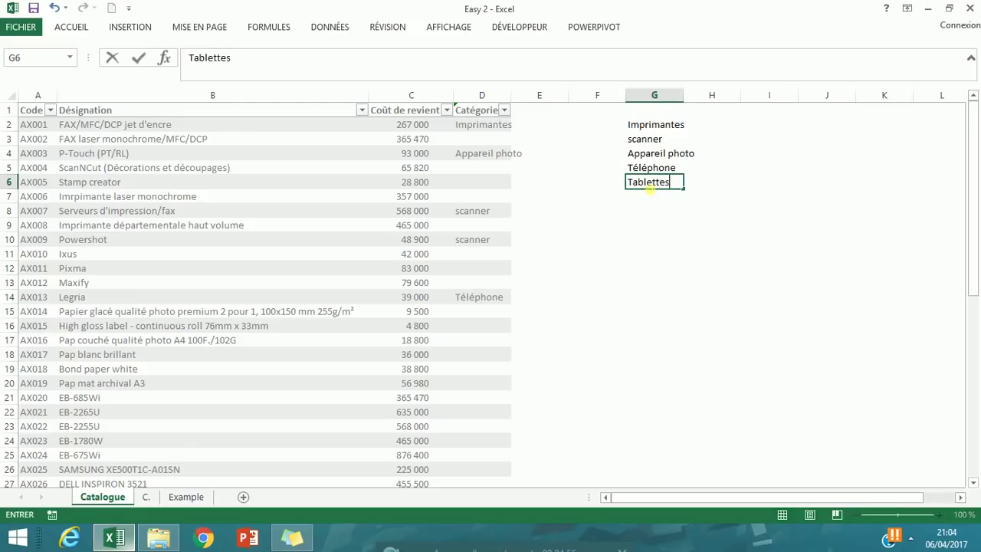
key(Return)
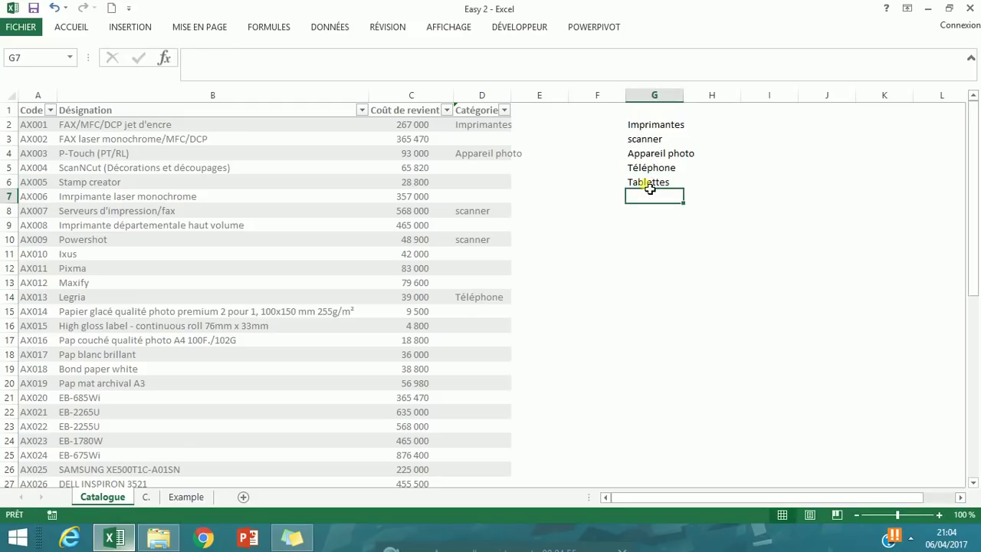
text(Laptop)
key(Return)
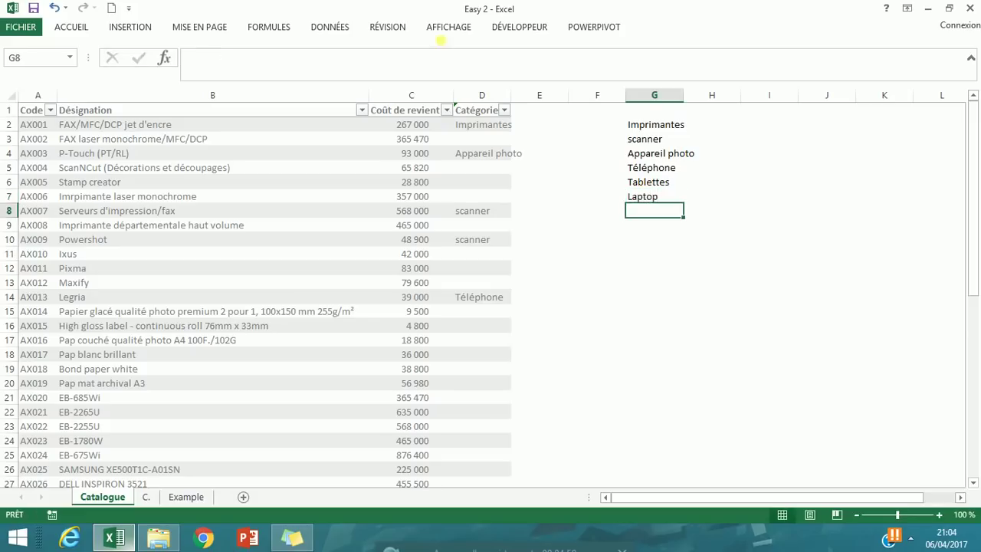
Set the source of the Catégorie column's list validation to =$G$2:$G$14, leaving spare cells for more categories.
click(484, 96)
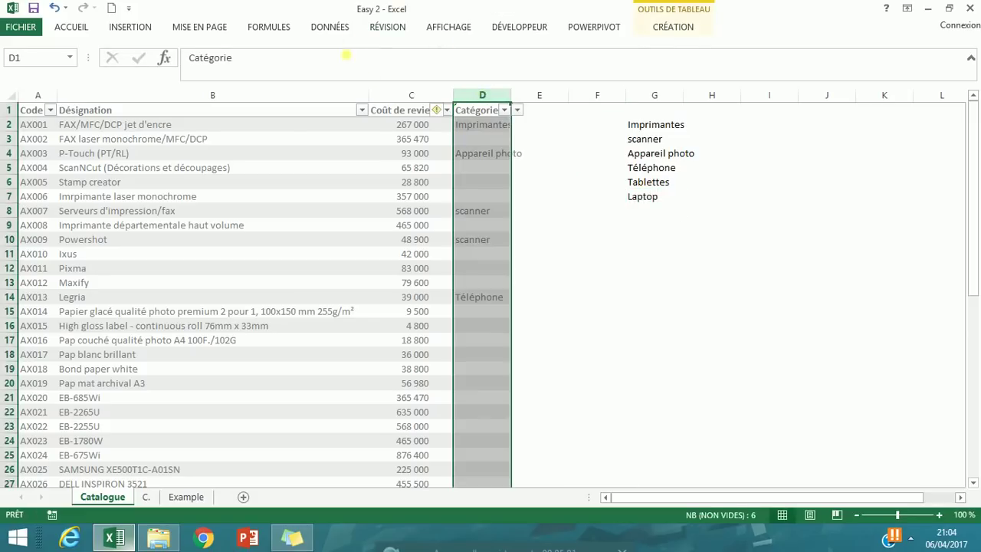
click(391, 27)
click(330, 29)
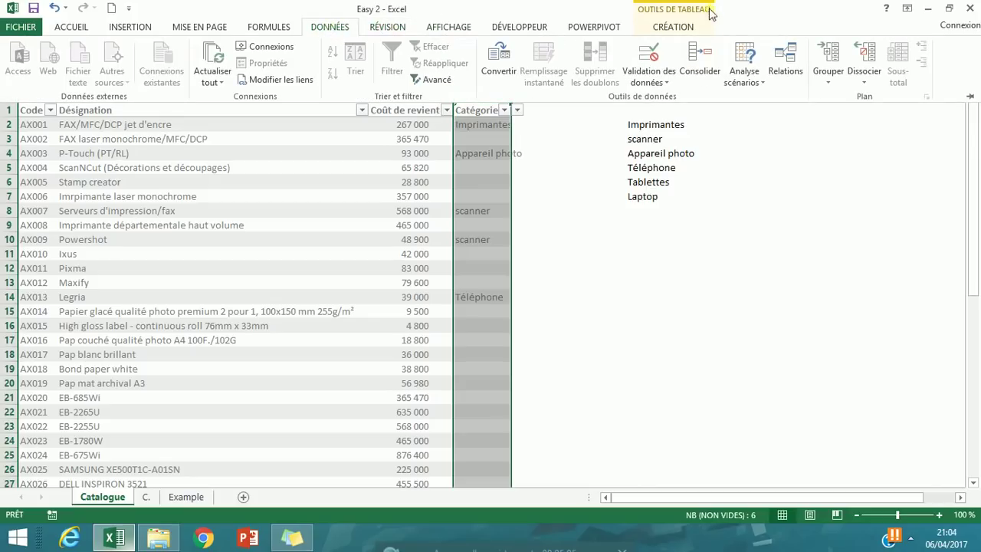
click(661, 81)
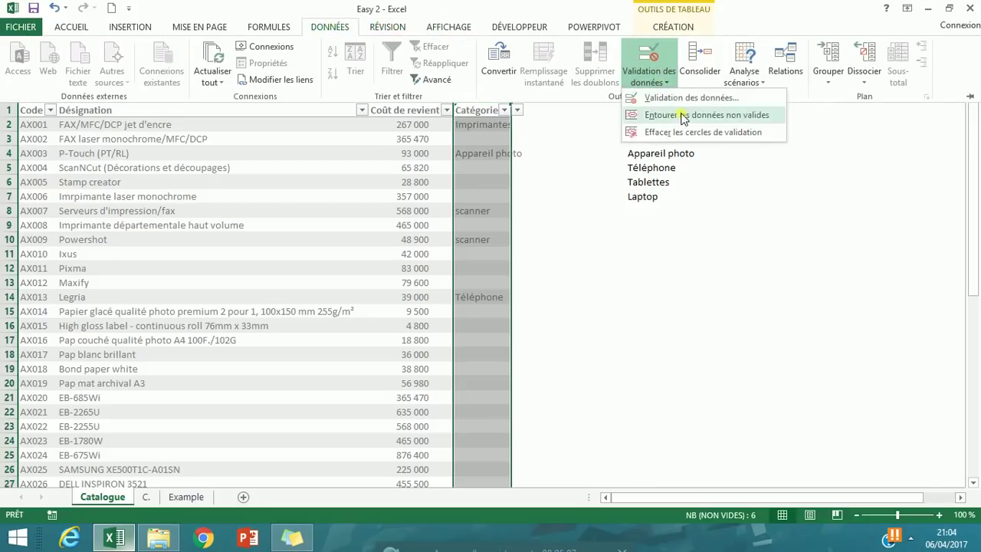
click(679, 96)
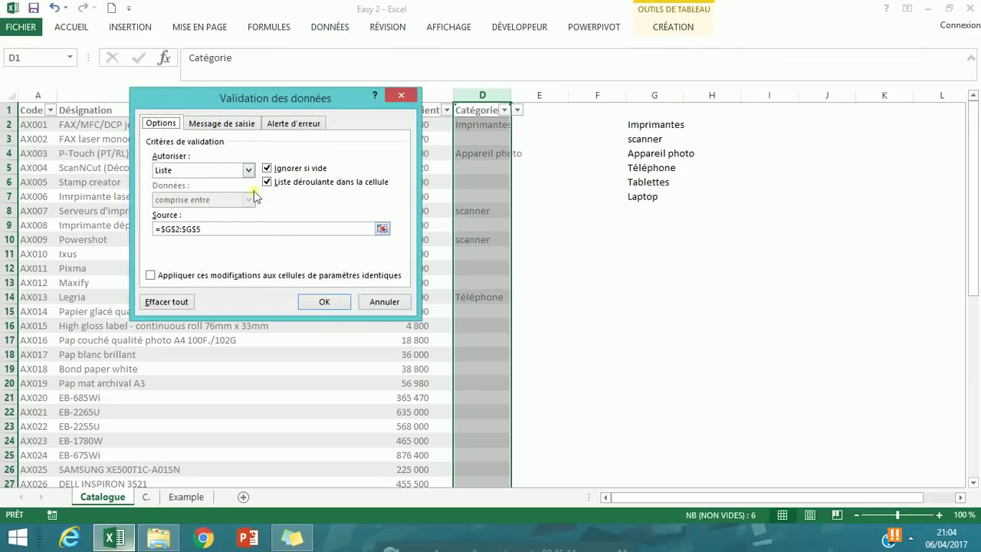
click(241, 231)
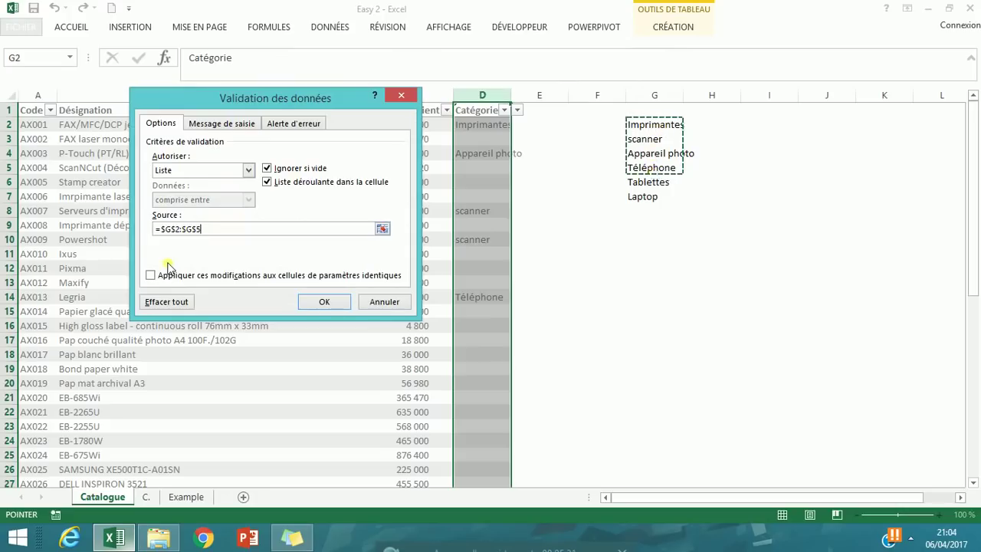
drag(212, 231, 113, 228)
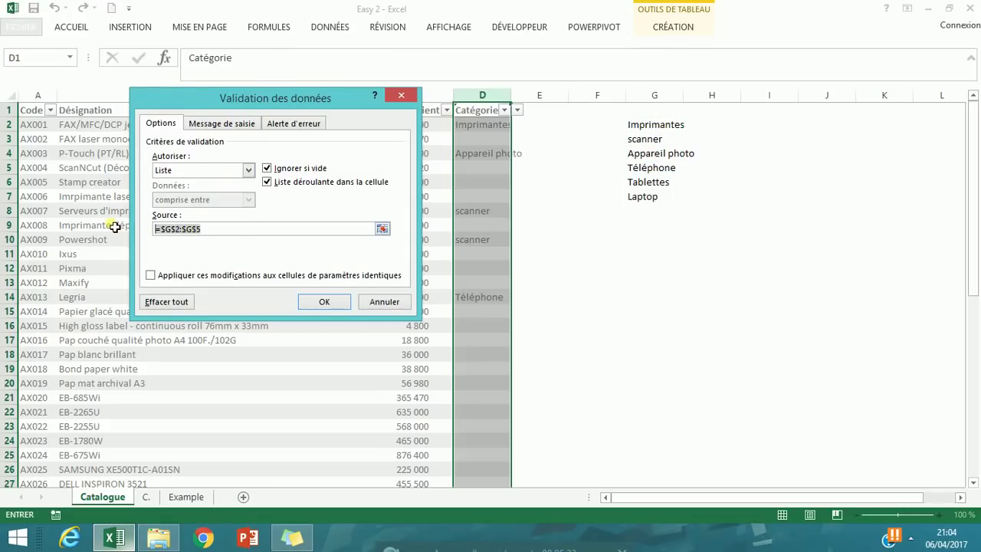
key(BackSpace)
drag(638, 132, 643, 205)
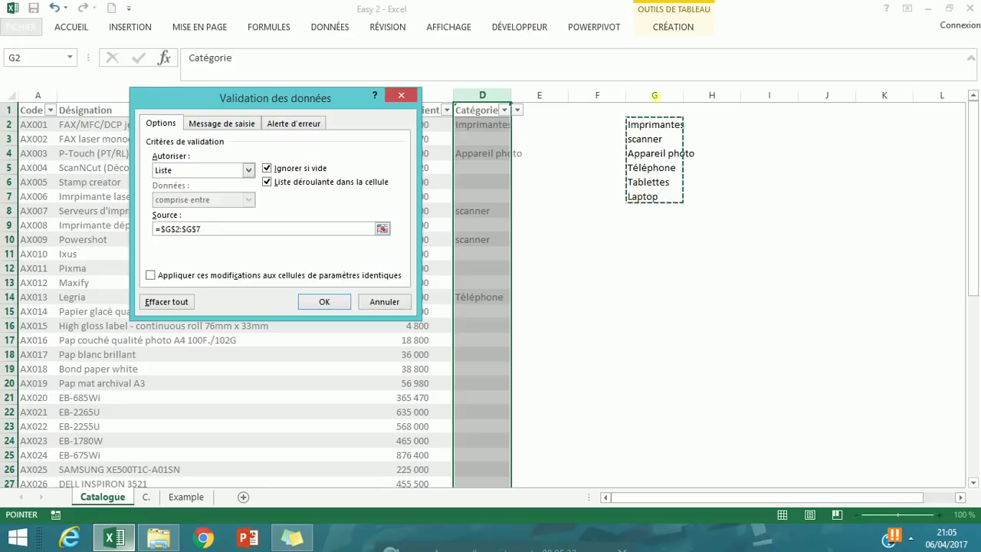
drag(655, 125, 661, 294)
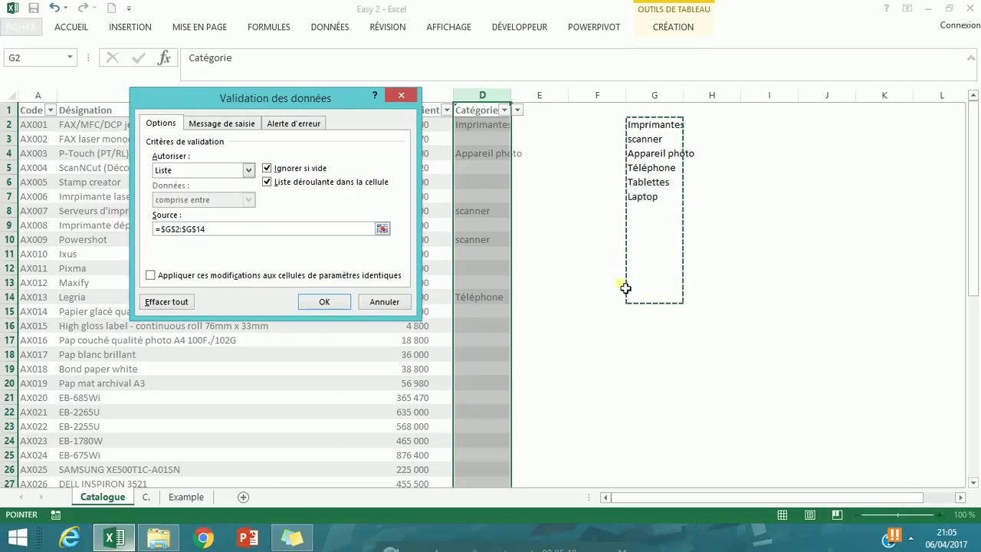
click(332, 304)
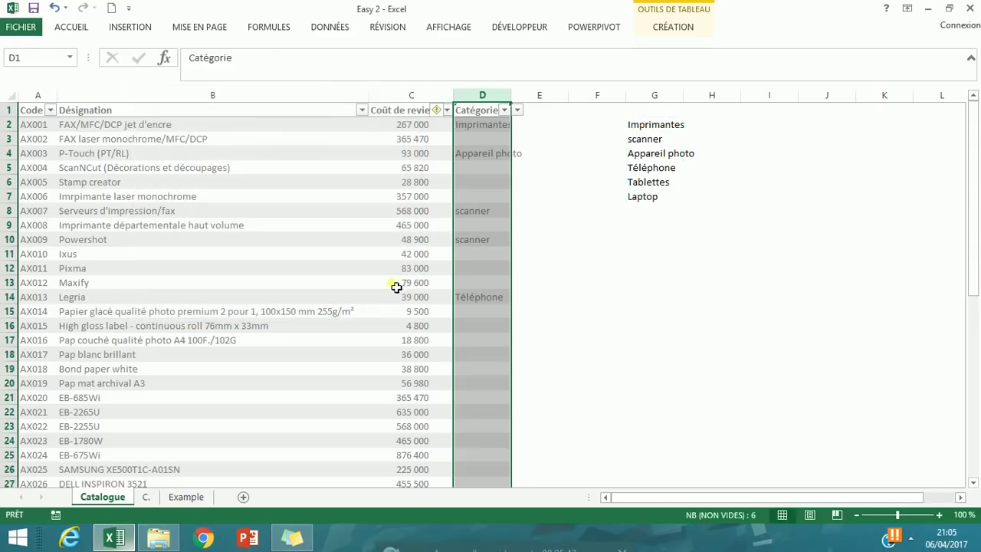
Choose Tablettes from the extended validation list as the category for Imrpimante laser monochrome in D7.
click(455, 197)
click(518, 196)
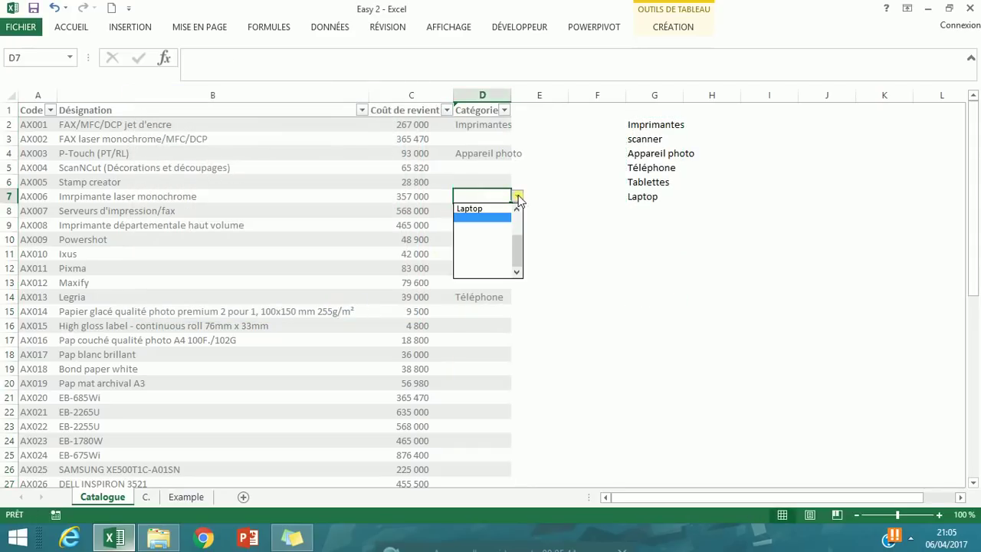
drag(519, 245, 516, 219)
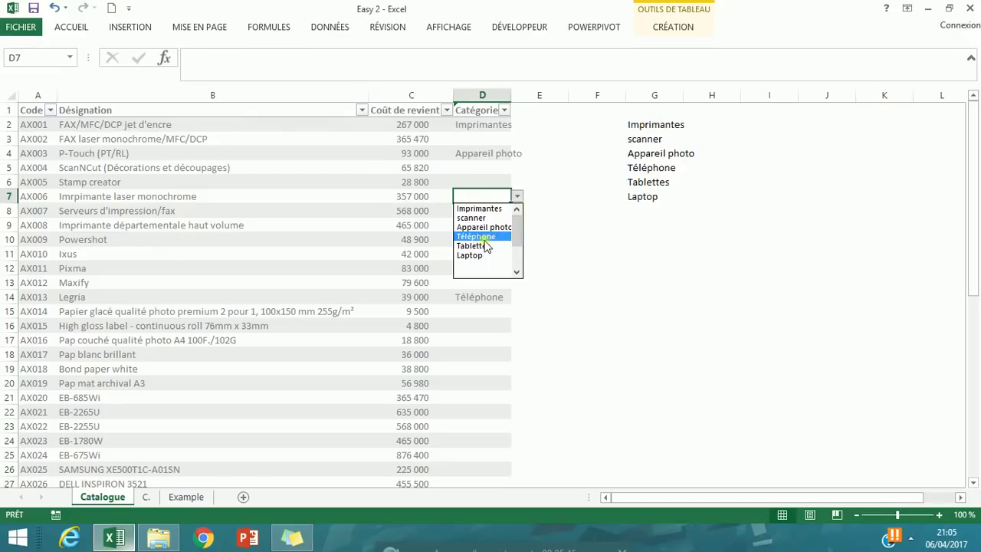
click(487, 245)
click(518, 196)
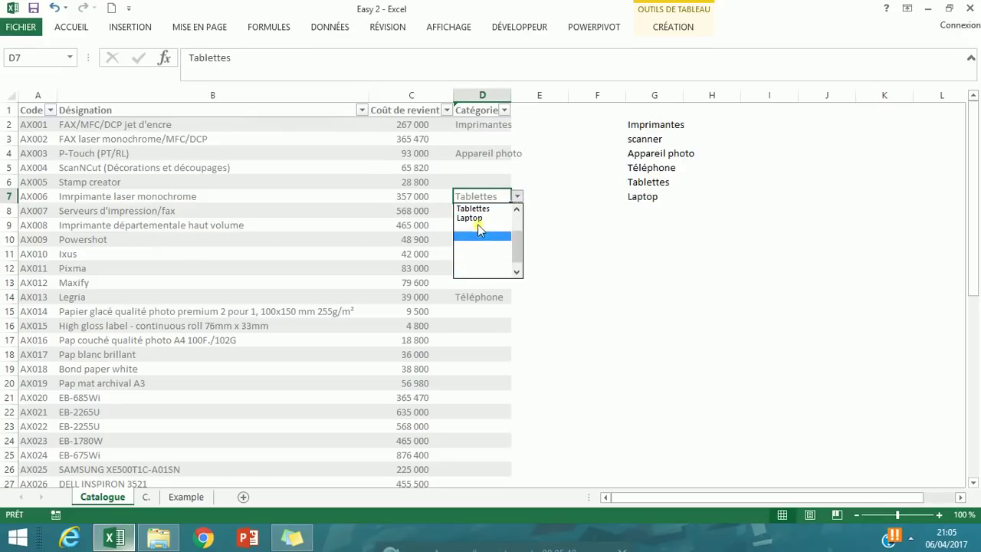
Add Papeterie to the category list in G8 and check the validation list in D4 for the new entry.
click(666, 219)
click(665, 216)
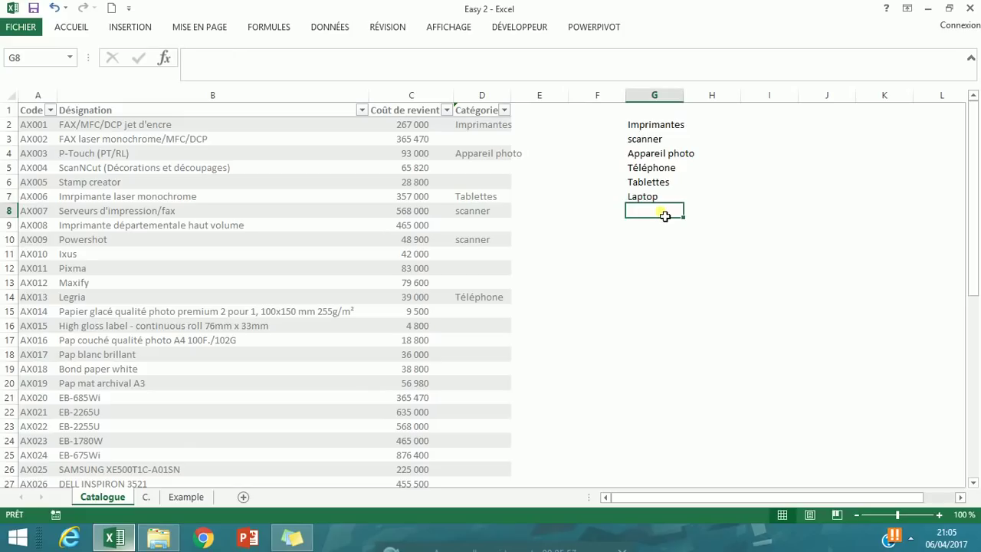
text(Papeterie)
key(Return)
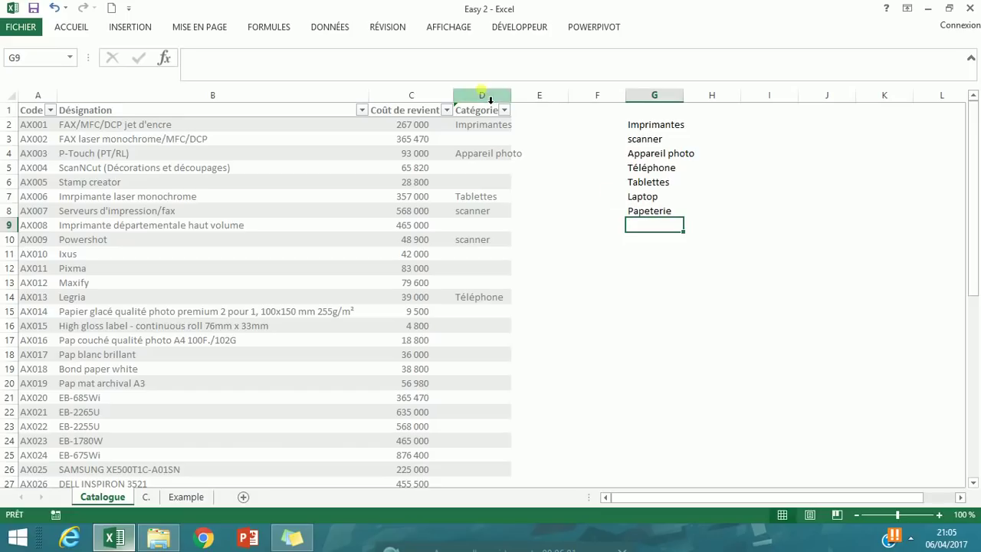
click(507, 153)
click(518, 154)
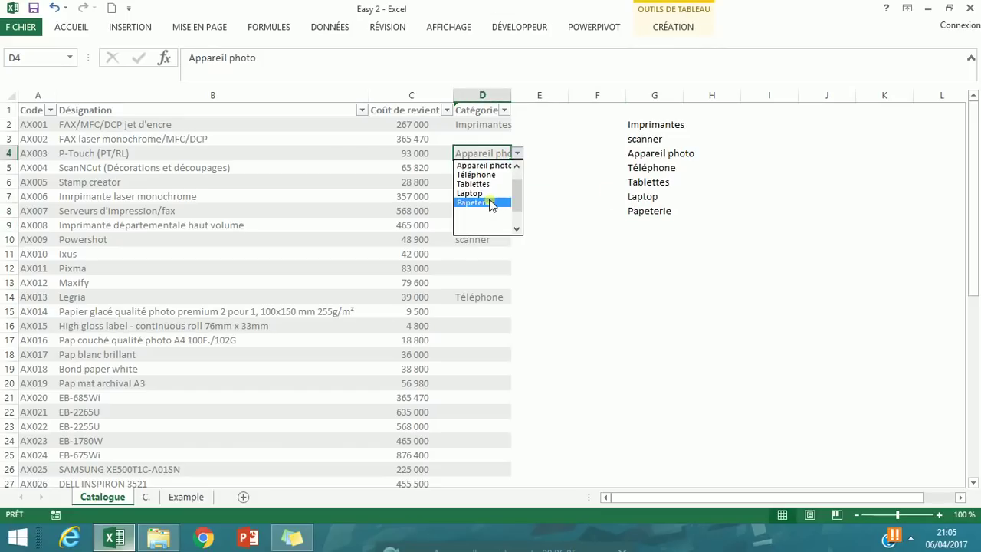
click(635, 213)
click(657, 228)
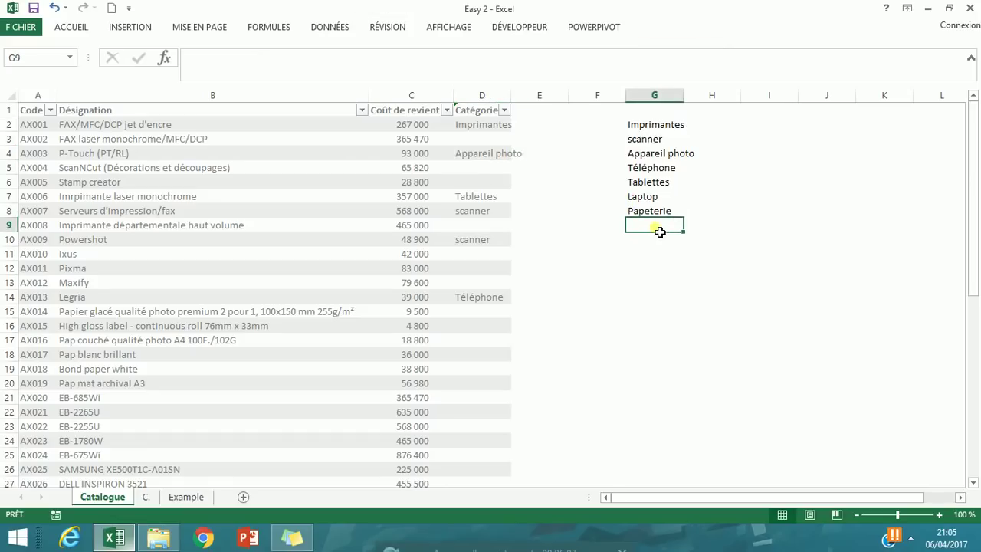
drag(647, 125, 639, 295)
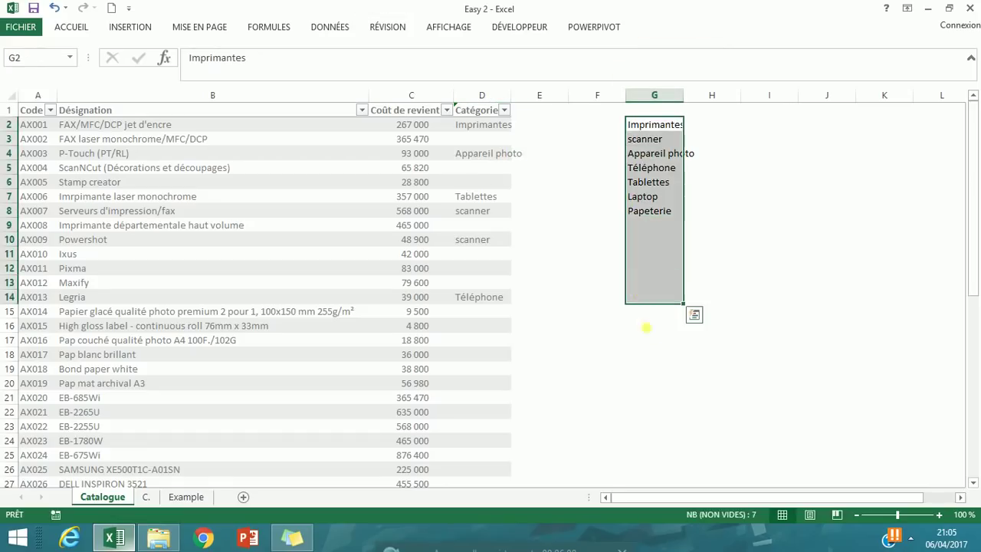
click(653, 353)
click(460, 183)
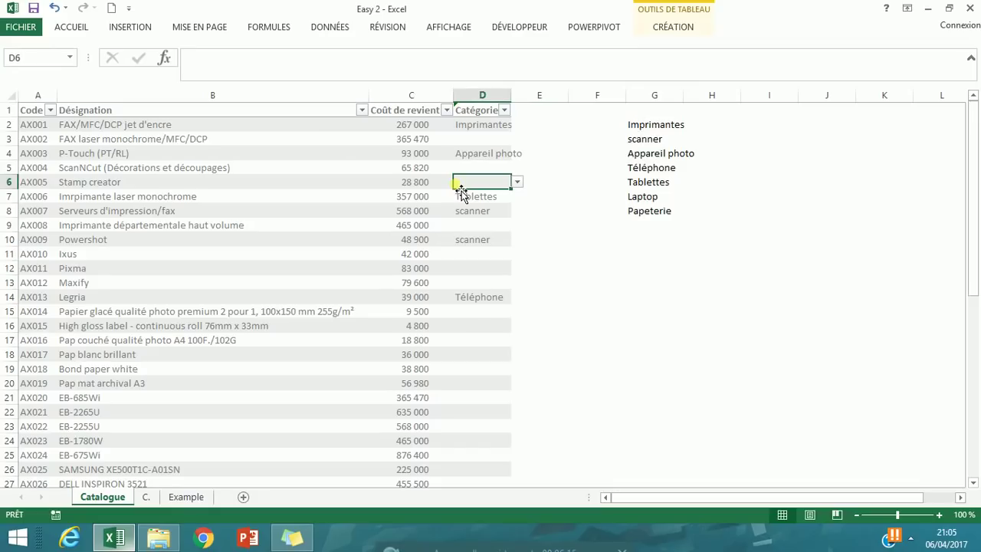
Review the categories on the Example sheet, then the filled Catégorie column and the Catégories d'articles table on sheet C.
click(186, 496)
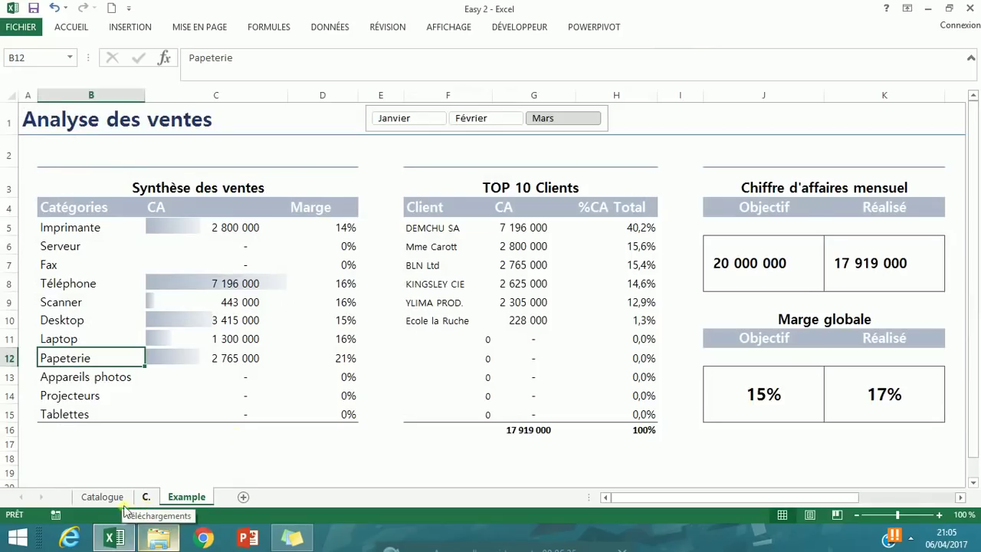
click(102, 496)
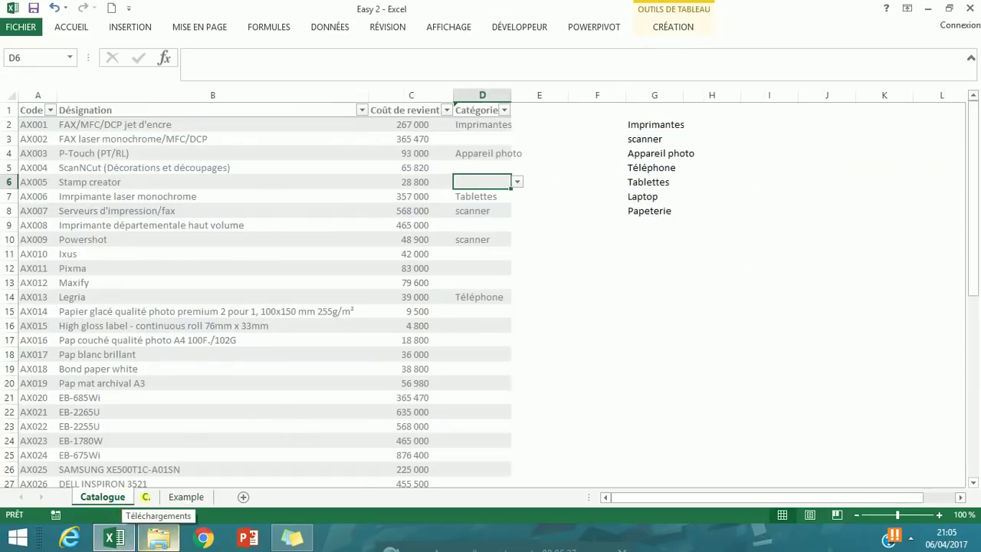
click(146, 497)
click(434, 182)
key(Up)
key(Down)
key(Down)
key(Down)
key(Down)
key(Down)
key(Down)
key(Down)
key(Down)
key(Down)
key(Down)
key(Down)
key(Down)
key(Down)
key(Down)
key(Down)
key(Down)
key(Down)
key(Down)
key(Down)
key(Down)
key(Down)
key(Down)
key(Down)
key(Down)
key(Down)
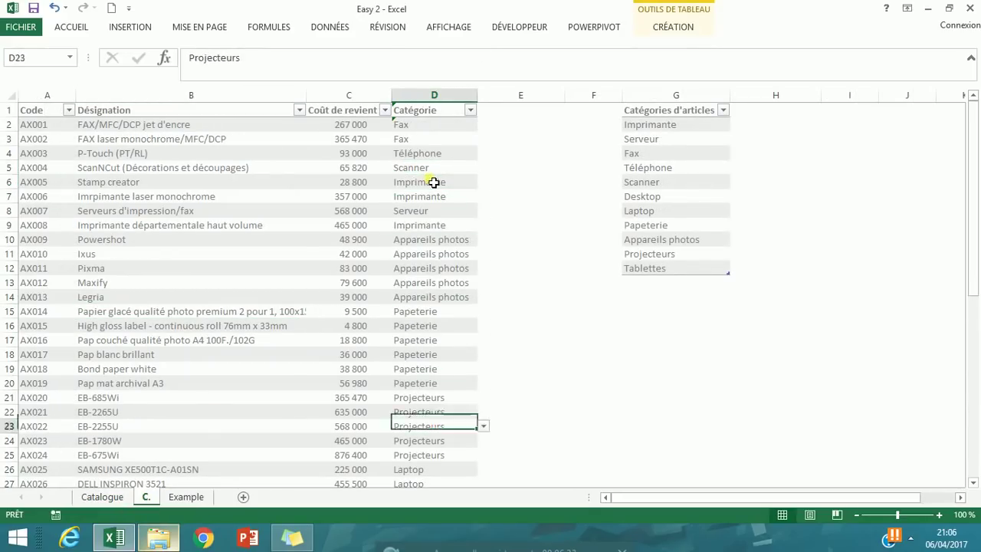
key(Up)
key(Up)
key(Up)
key(Up)
key(Up)
key(Up)
key(Up)
key(Up)
key(Up)
key(Up)
key(Up)
key(Up)
key(Up)
key(Up)
key(Up)
key(Up)
key(Up)
key(Up)
key(Up)
key(Up)
key(Up)
key(Up)
key(Up)
key(Up)
key(Up)
key(Up)
key(Up)
key(Up)
key(Up)
key(Up)
key(Up)
key(Up)
key(Up)
key(Up)
key(Up)
key(Up)
key(Up)
key(Up)
key(Up)
key(Up)
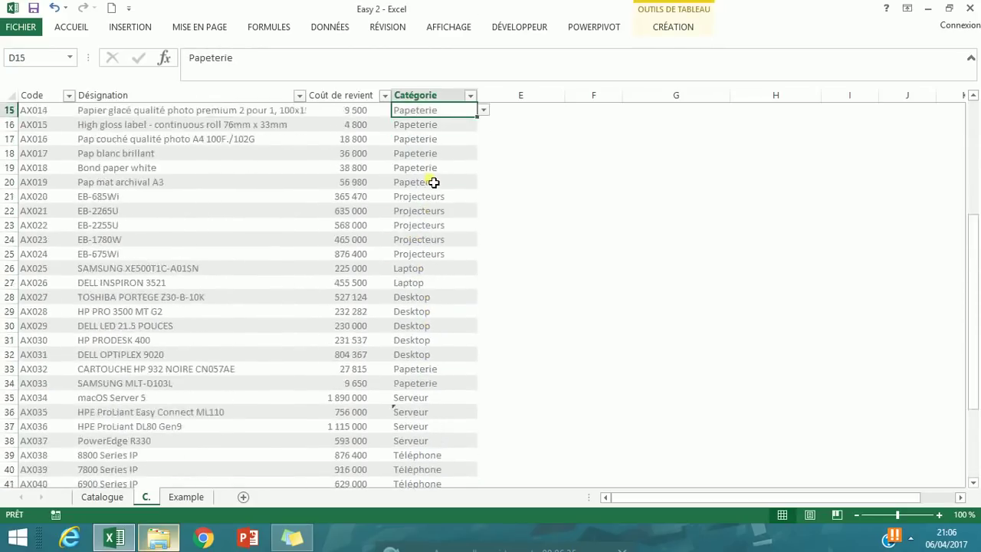
key(Down)
key(Down)
key(Down)
key(Down)
key(Down)
key(Down)
key(Down)
key(Down)
key(Down)
key(Down)
key(Down)
key(Down)
key(Down)
key(Down)
key(Down)
key(Down)
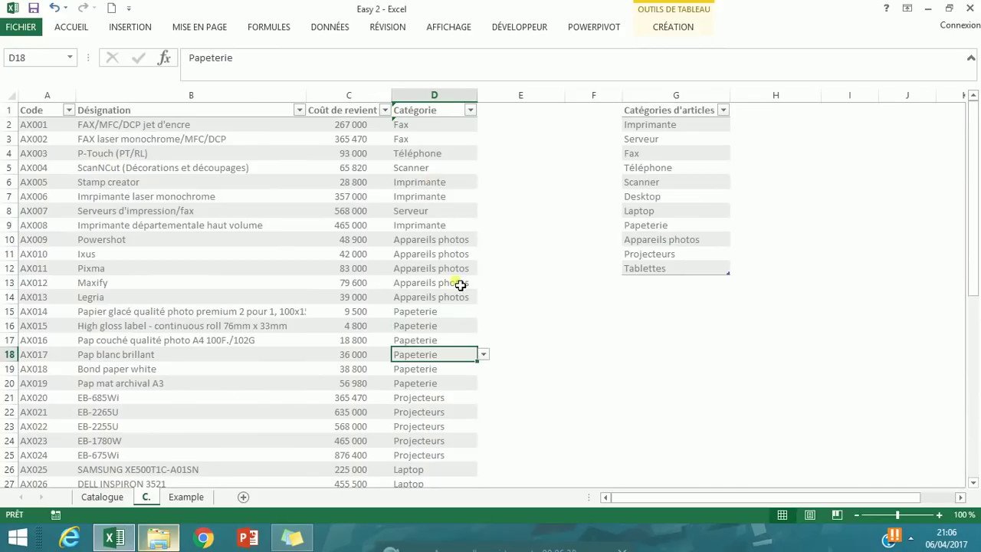
click(685, 138)
click(692, 212)
click(696, 270)
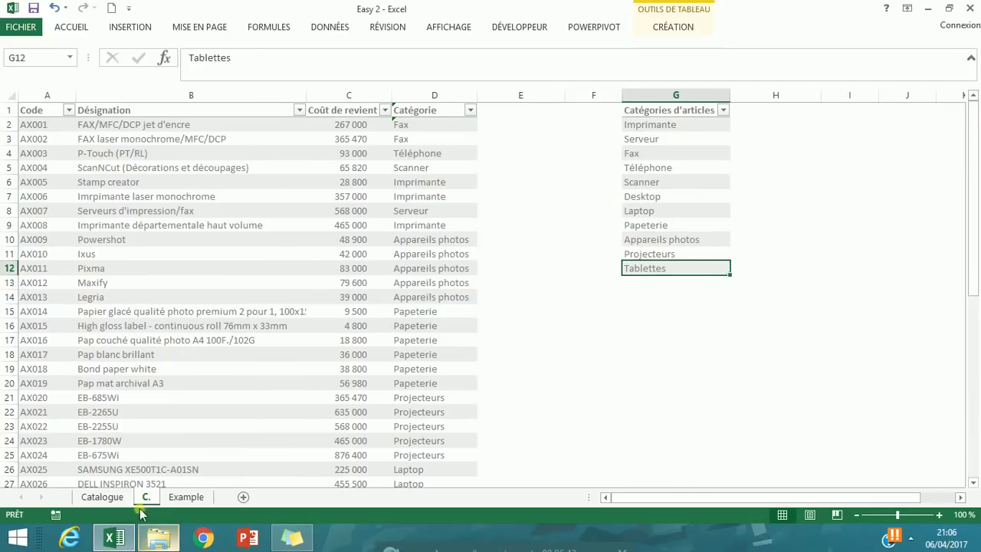
Add a new worksheet before Example and name it Listing.
click(240, 499)
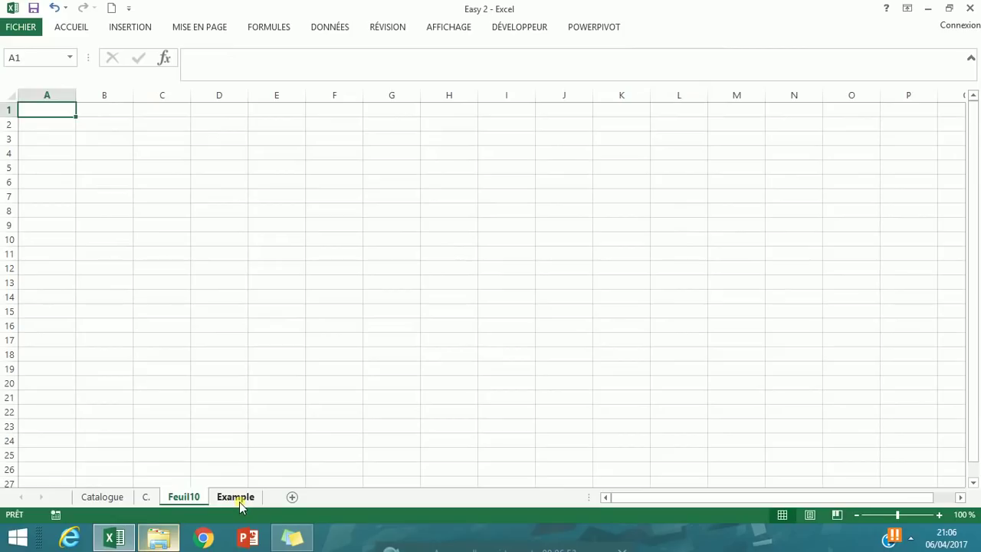
double_click(202, 502)
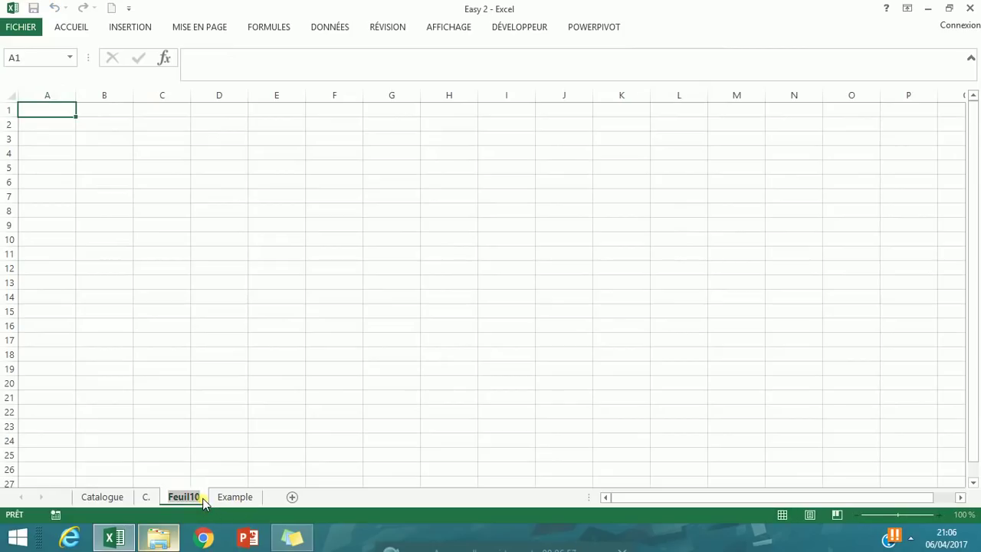
text(Listing)
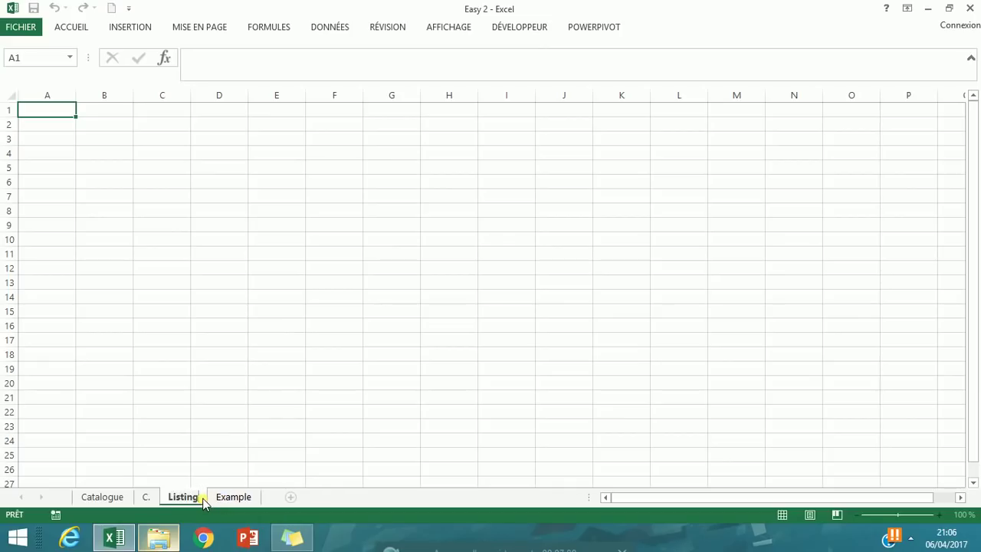
click(141, 270)
Consult the month selector on the Example dashboard and enter the header Date in A1 of the Listing sheet.
click(227, 498)
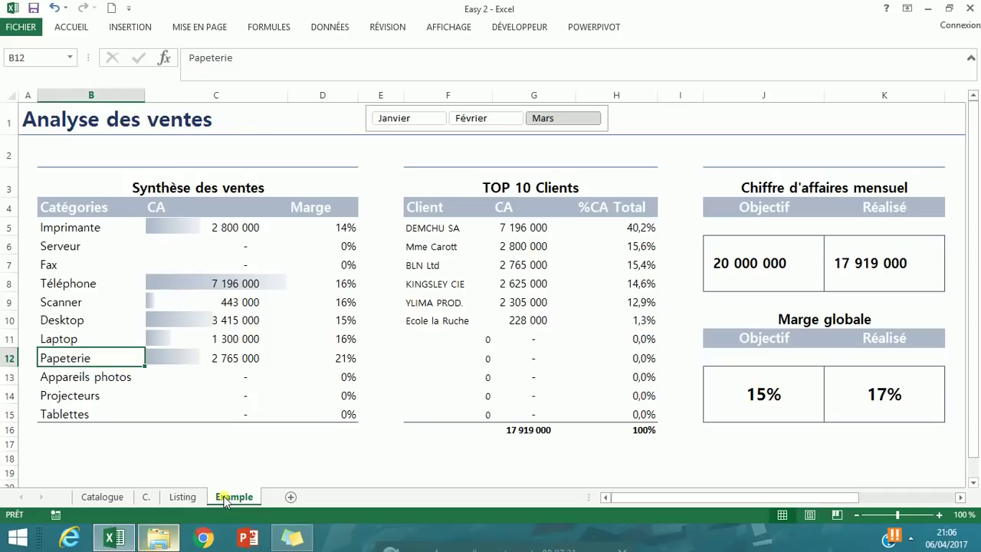
click(181, 498)
click(46, 110)
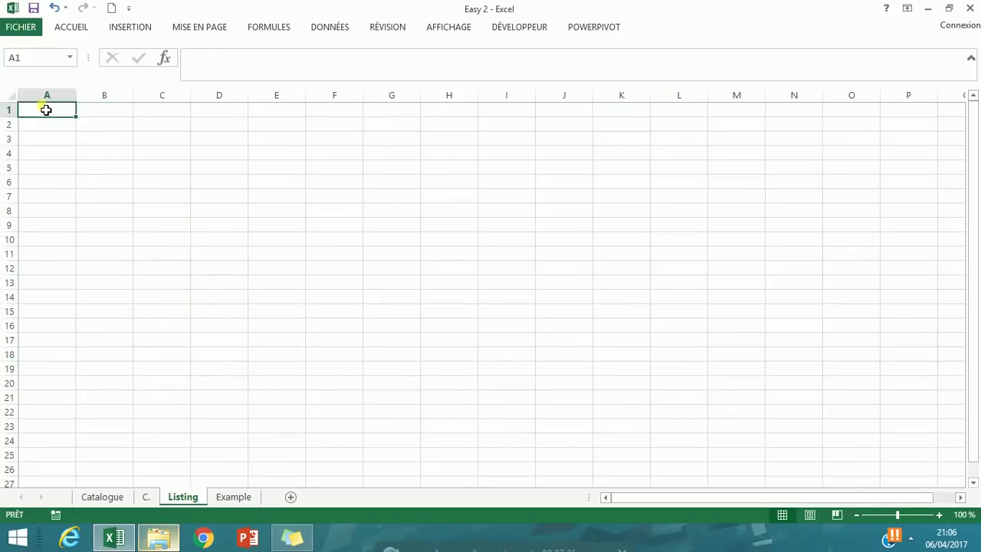
click(238, 500)
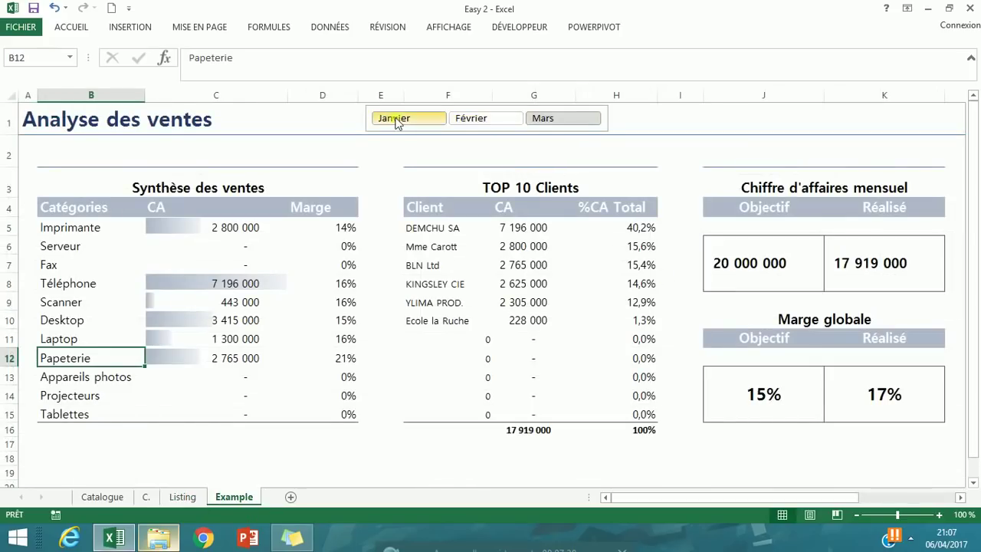
click(184, 497)
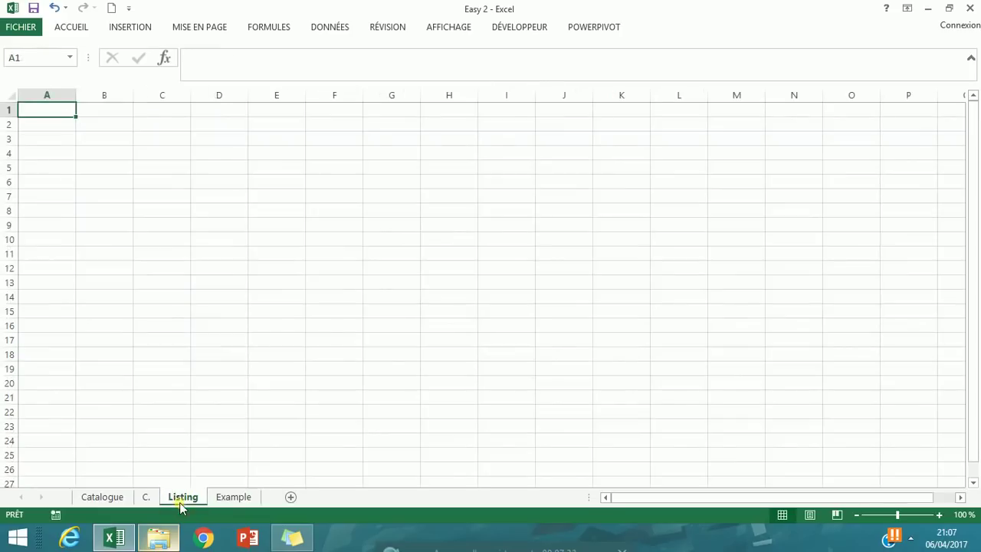
text(Date)
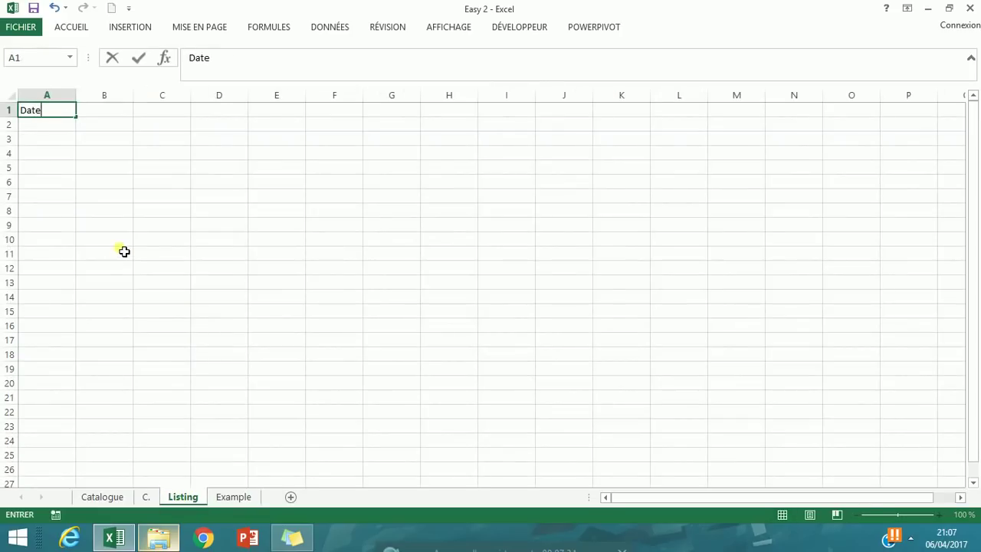
key(Tab)
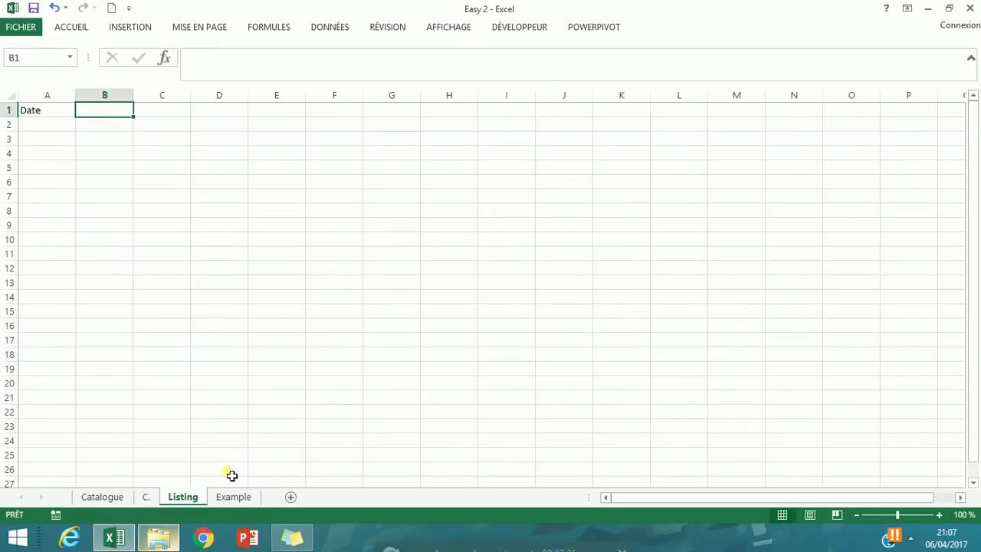
Consult the TOP 10 Clients table on the Example sheet and enter the header Client in B1 of the Listing sheet.
click(237, 500)
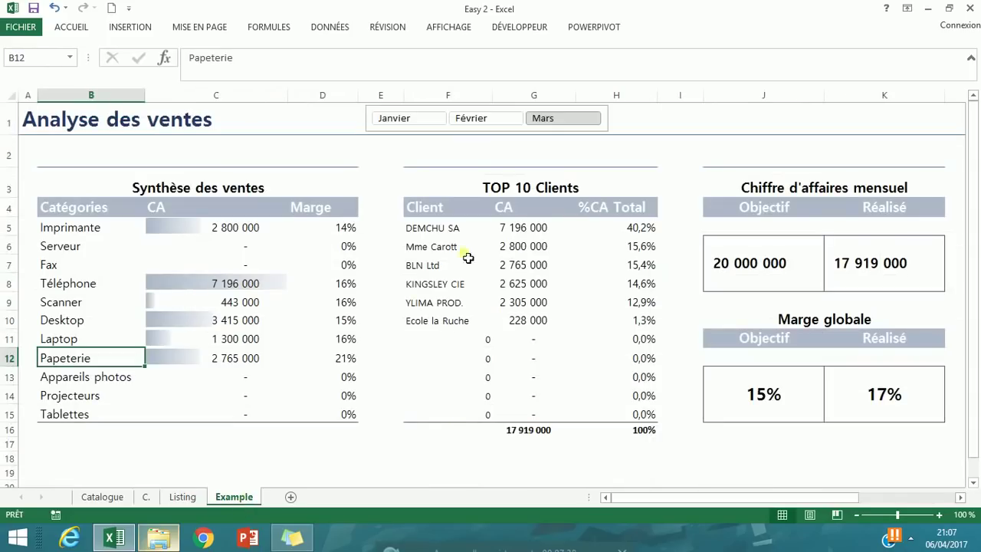
click(445, 229)
click(448, 282)
click(459, 336)
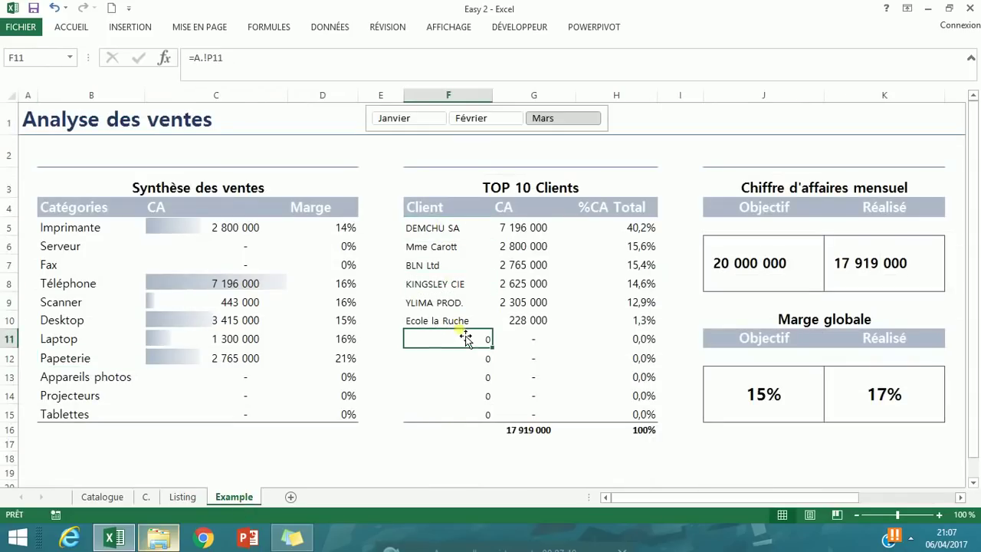
click(445, 249)
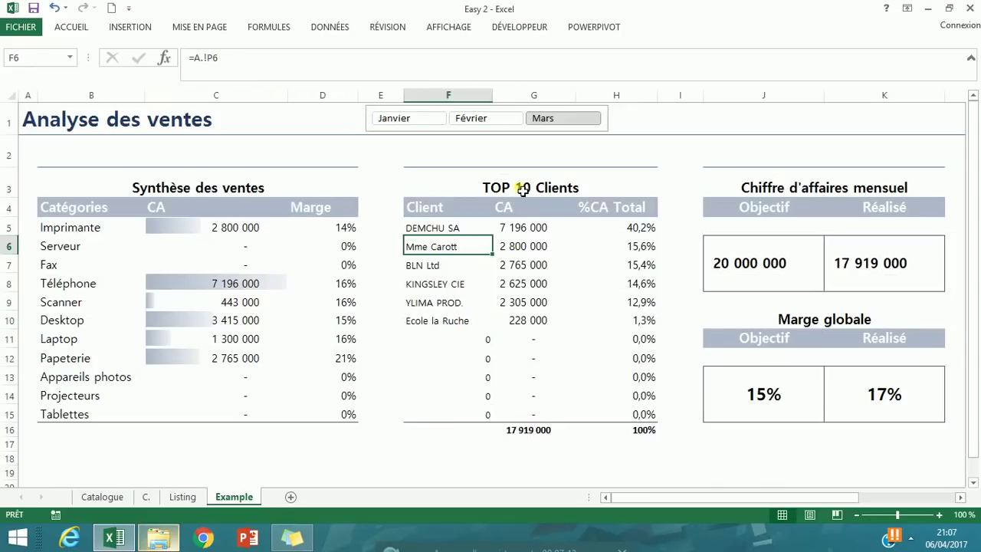
click(522, 189)
click(183, 496)
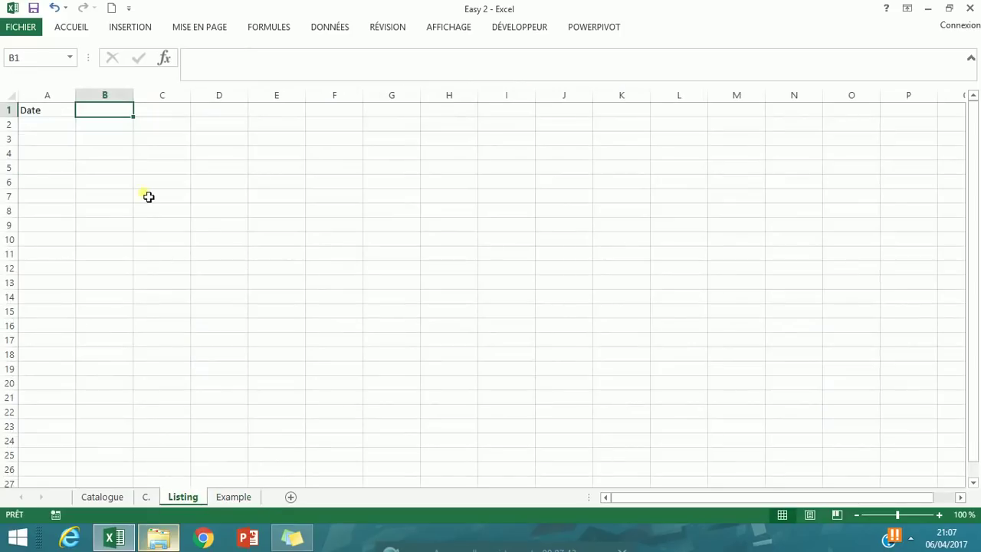
text(Client)
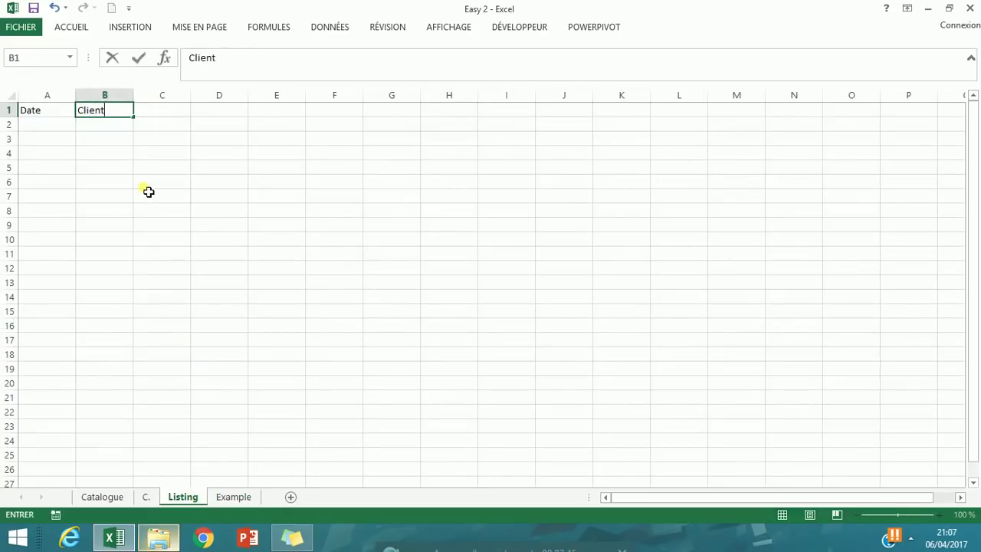
key(Tab)
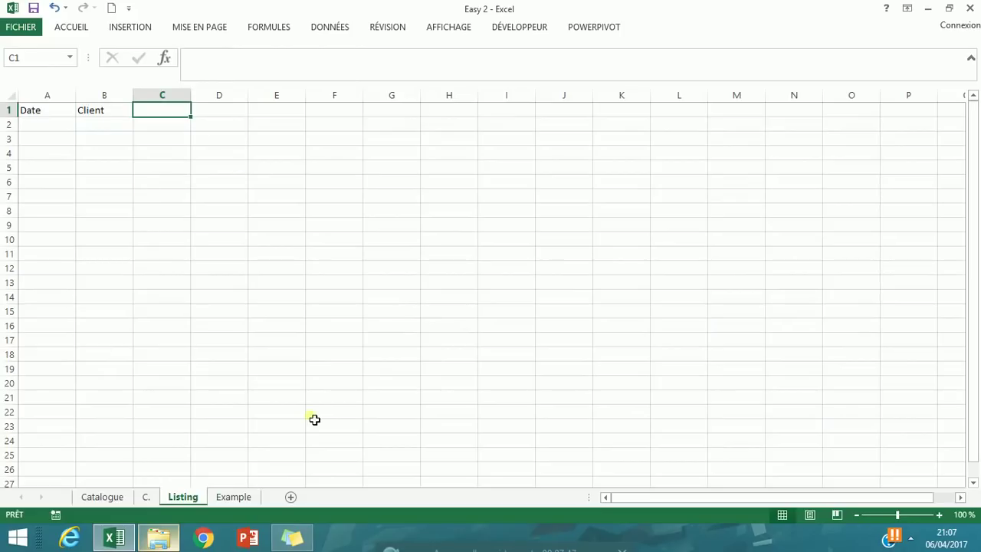
Consult the Example and Catalogue sheets and enter the header Code in C1 of the Listing sheet.
click(234, 497)
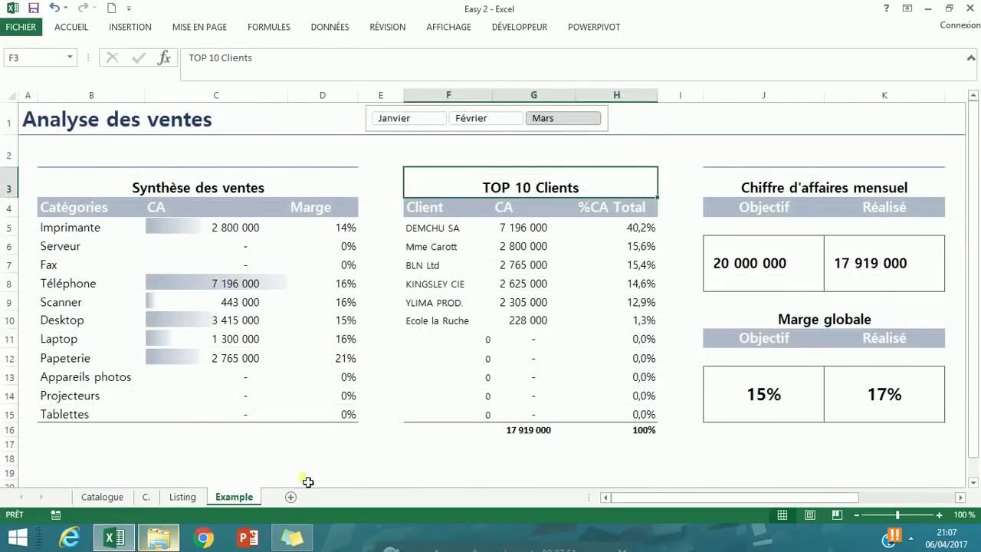
click(182, 496)
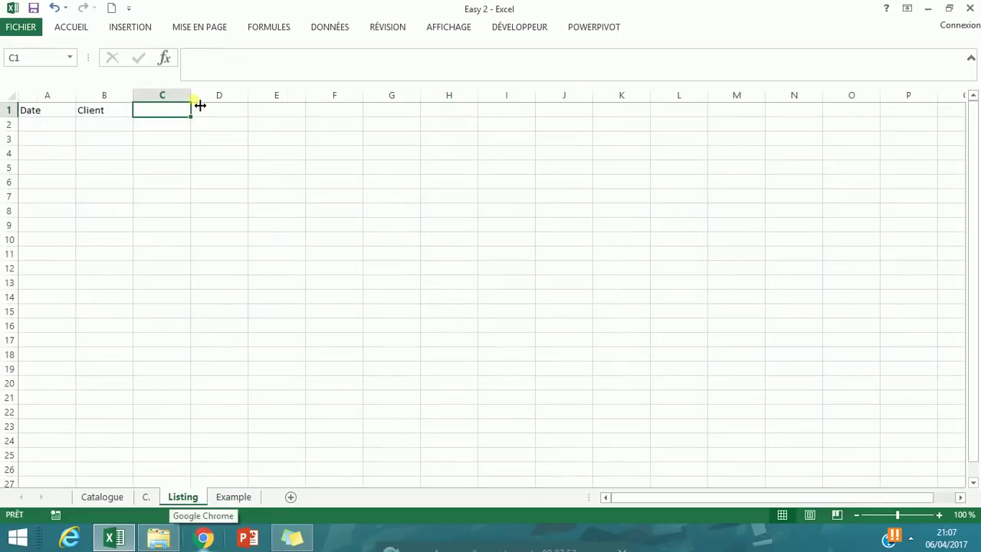
click(104, 497)
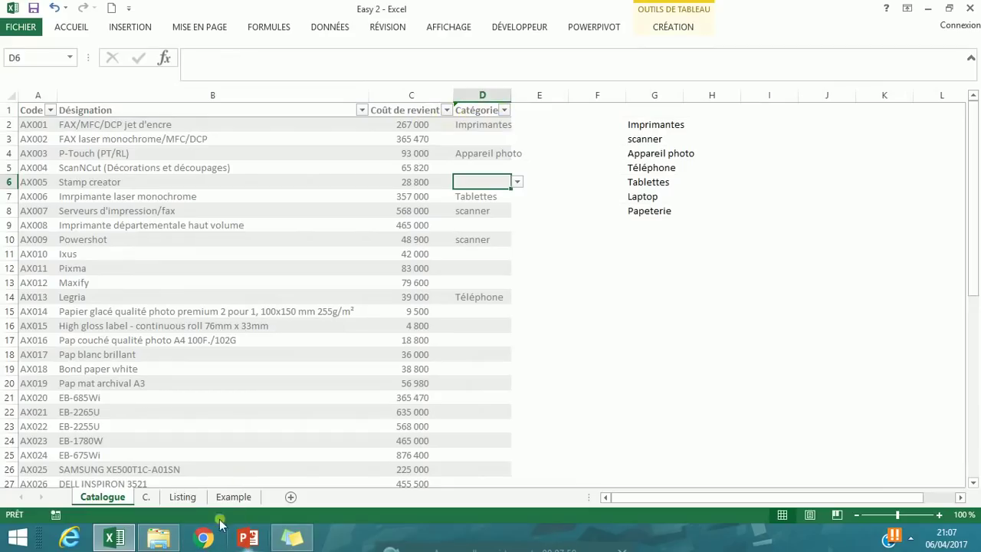
click(184, 498)
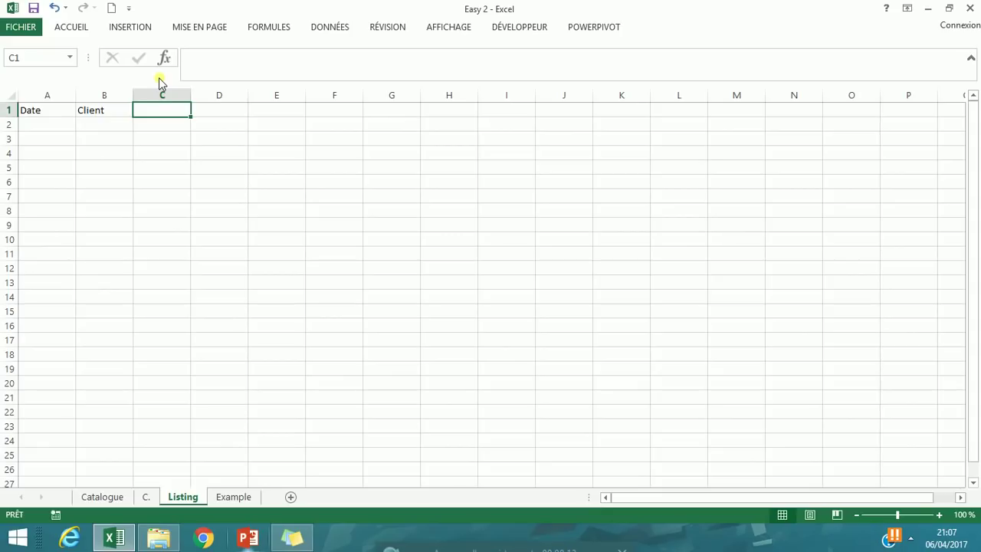
text(Code)
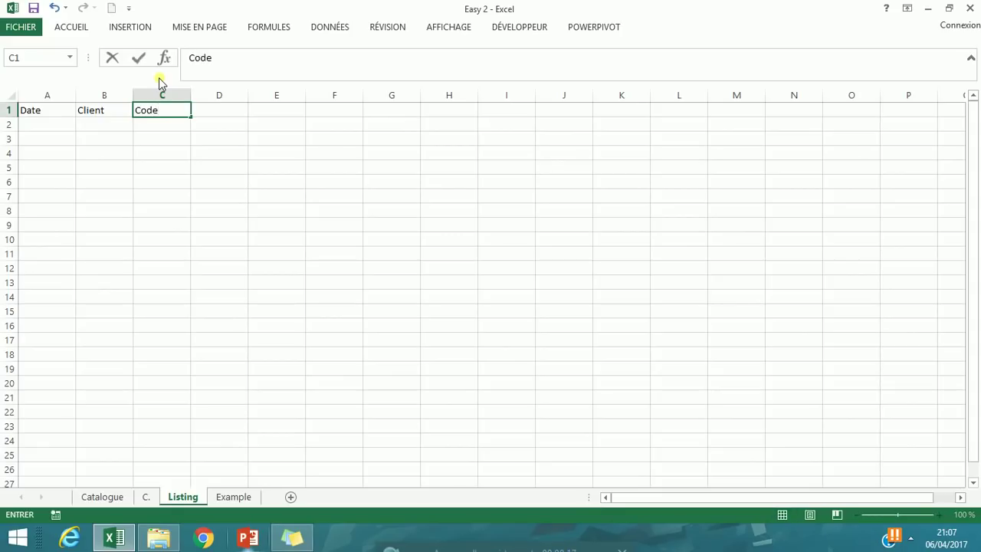
key(Tab)
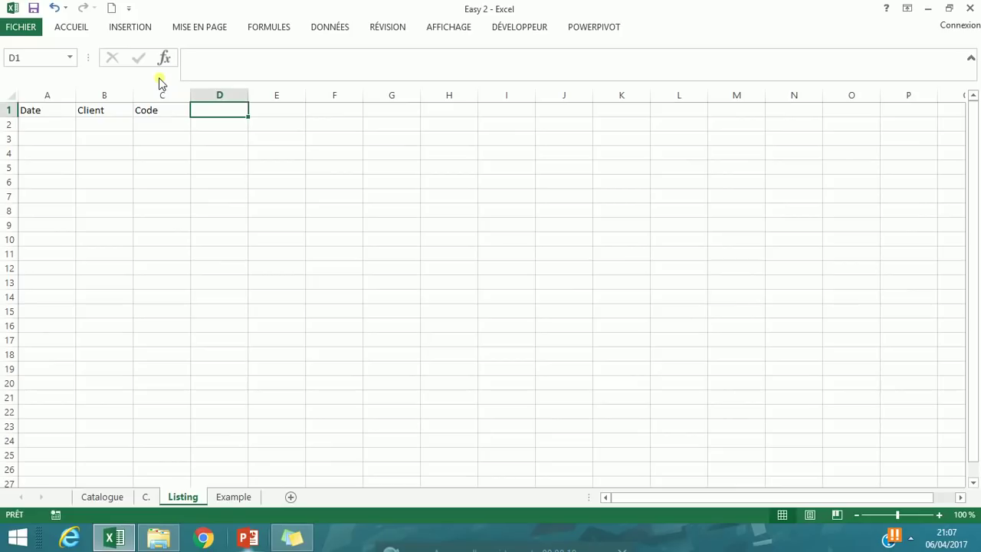
Enter the headers Désignation in D1 and Catégorie in E1 of the Listing sheet.
text(Dési)
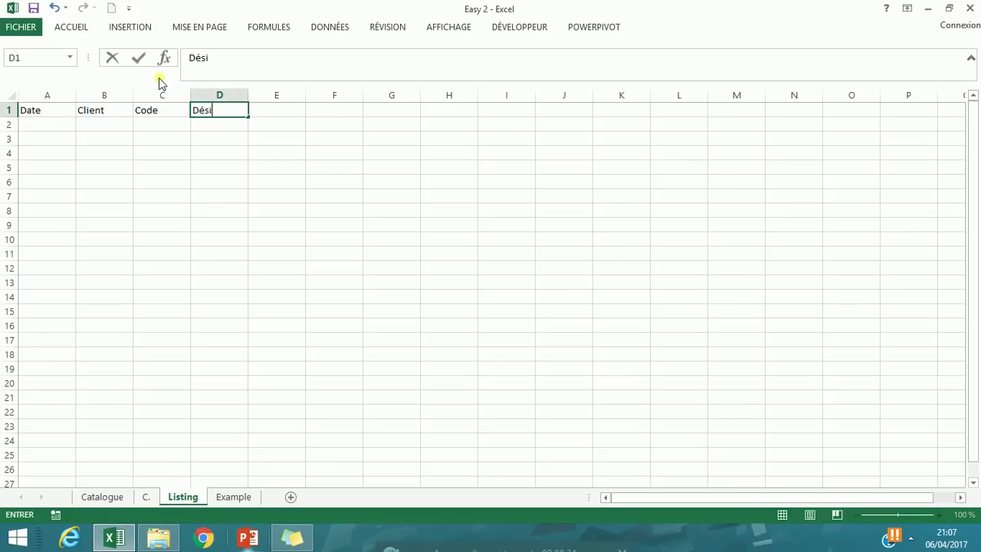
text(gnation)
key(Tab)
text(Cat)
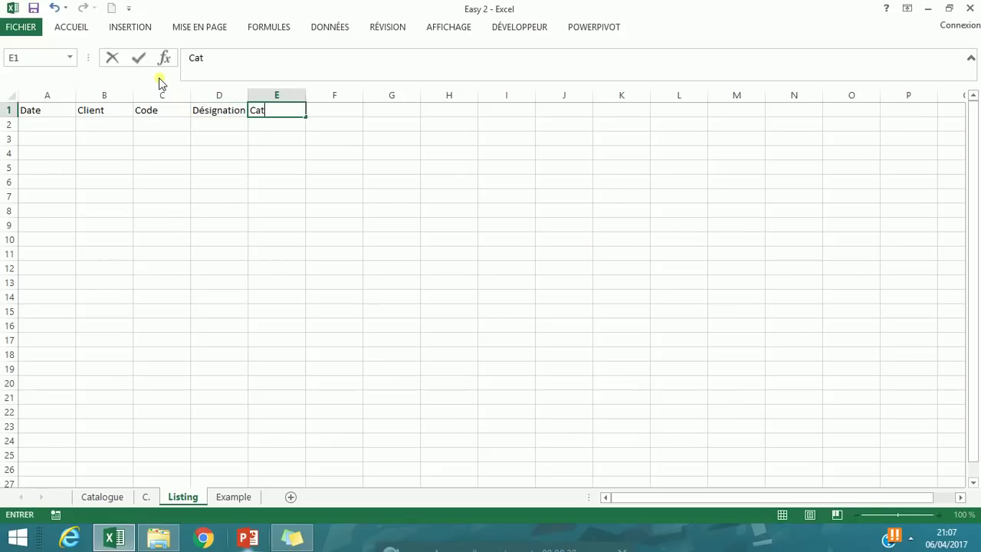
text(égorie)
key(Tab)
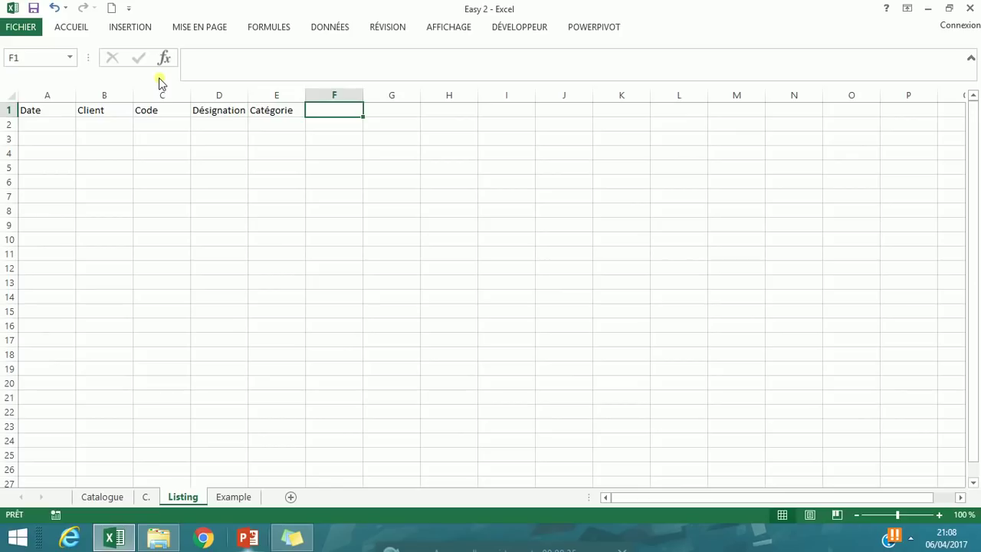
Enter the header Coût de revient in F1 and fit column F to its content.
text(Coût de revient)
key(Return)
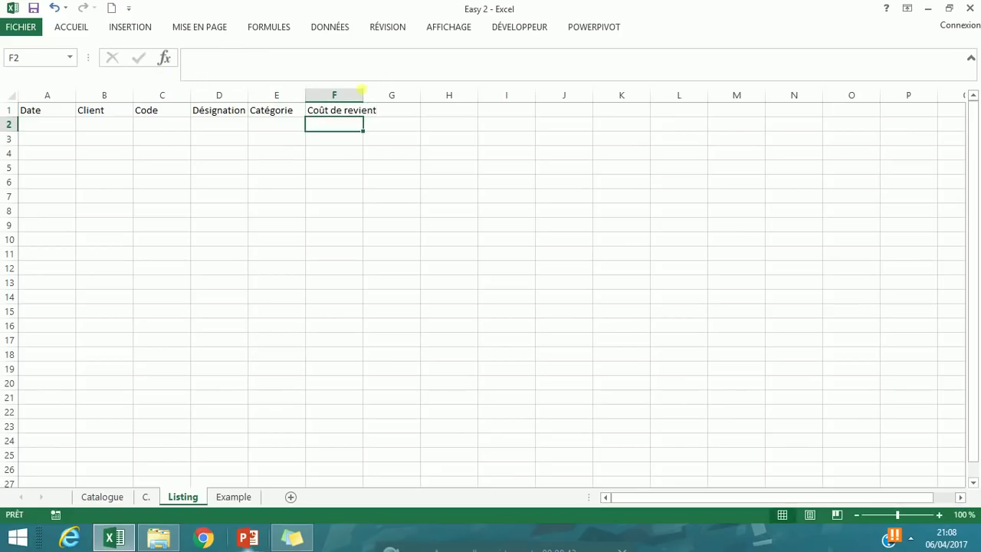
double_click(366, 101)
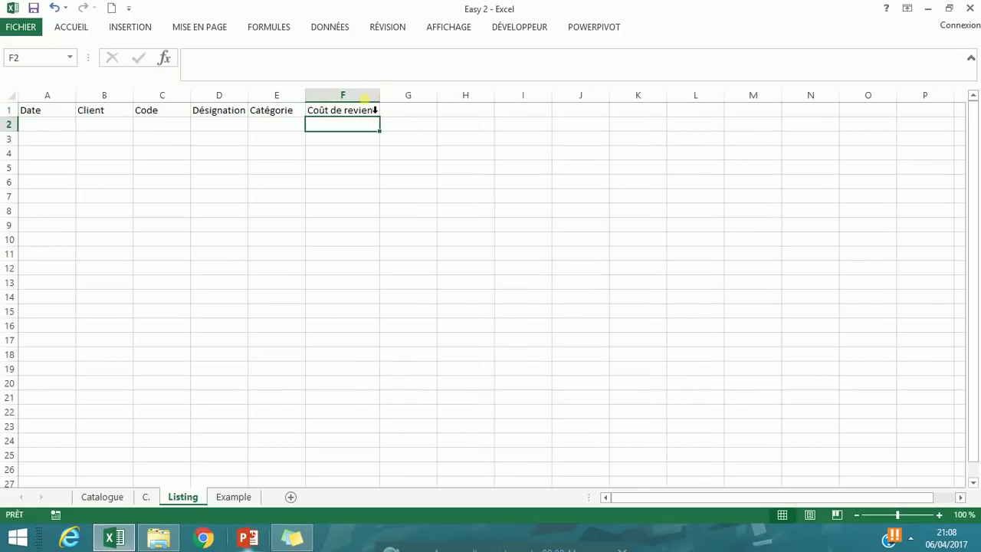
Enter the headers Qté, Prix de vente and Taux de marge in G1, H1 and I1.
click(421, 115)
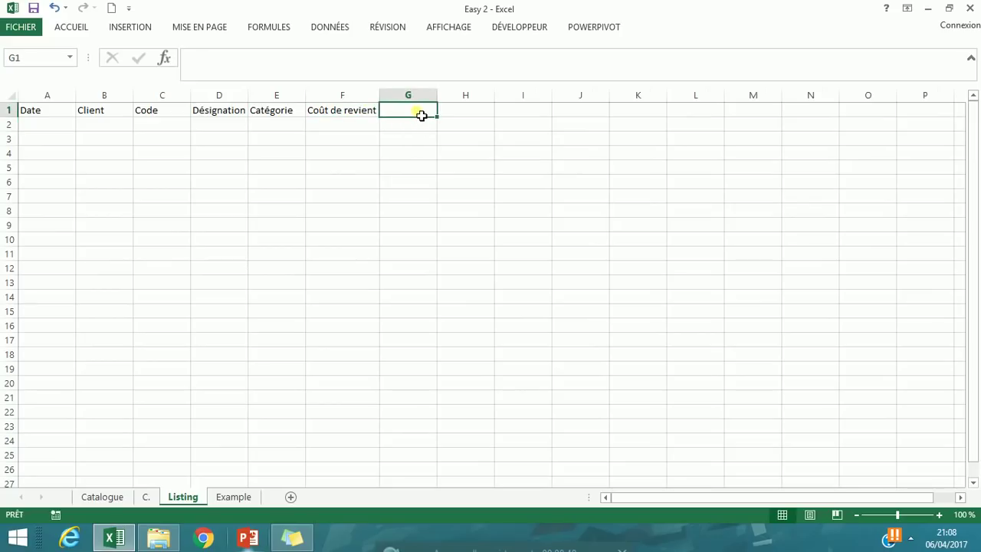
text(Qté)
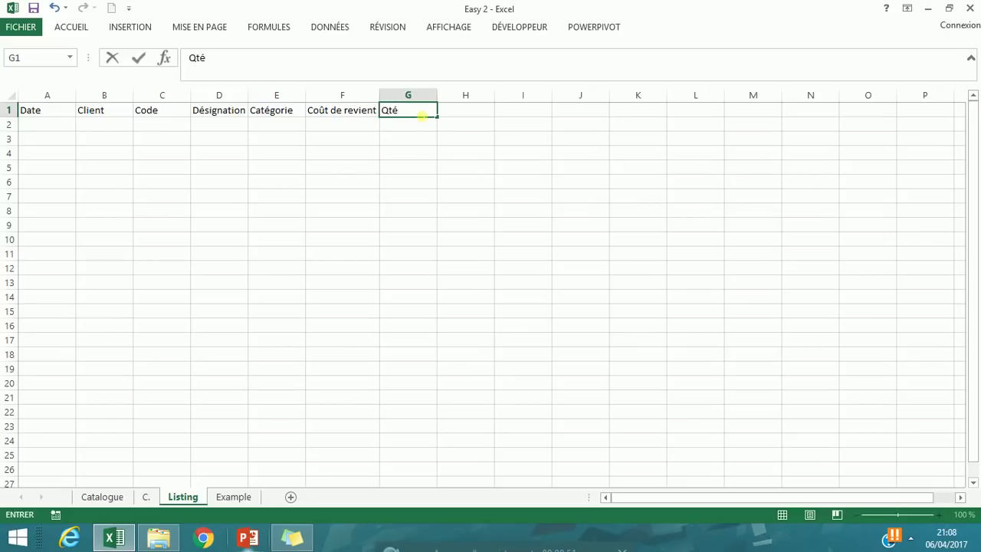
key(Tab)
text(Pr)
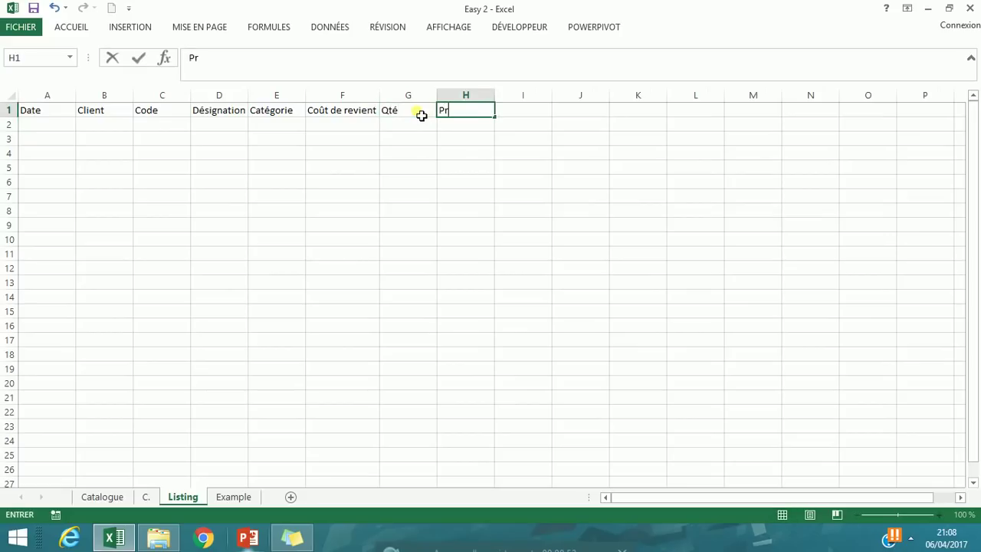
text(ix de vente)
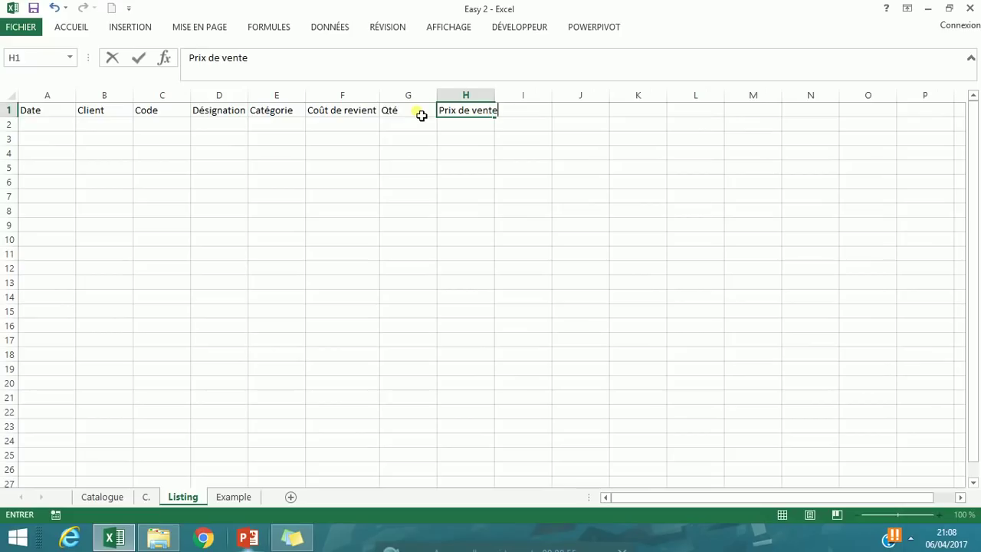
key(Tab)
text(Taux de marge)
key(Return)
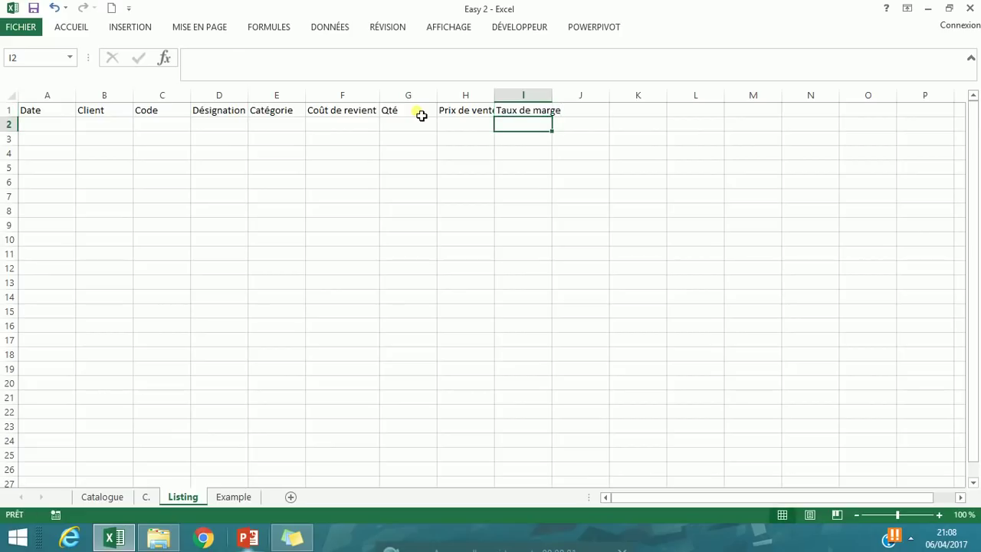
Delete the Désignation column from the Listing sheet.
click(375, 116)
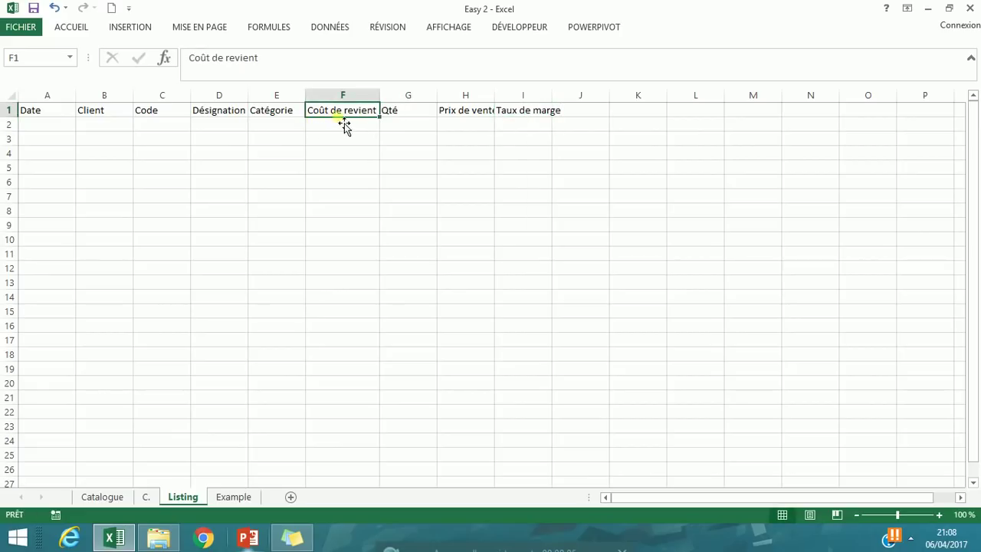
click(230, 111)
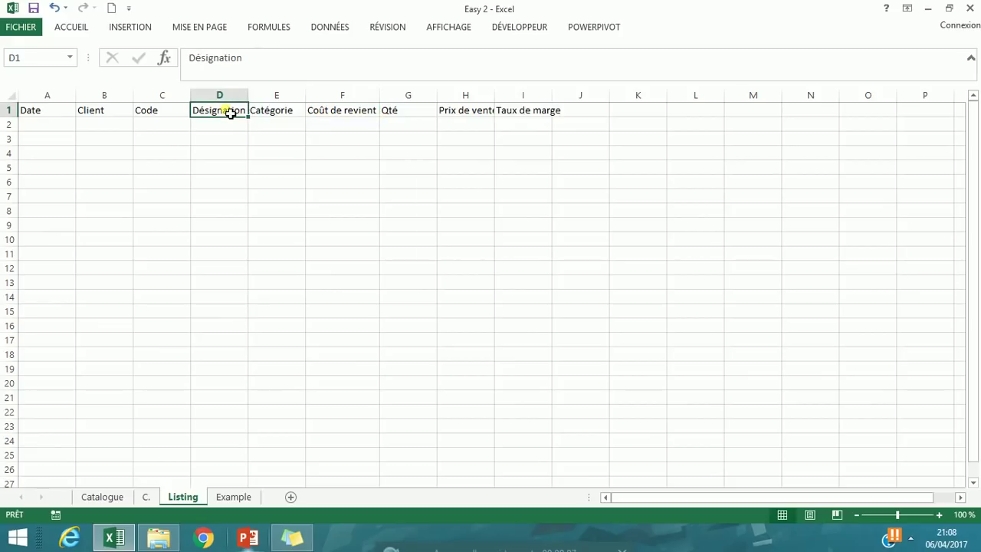
click(219, 95)
right_click(219, 95)
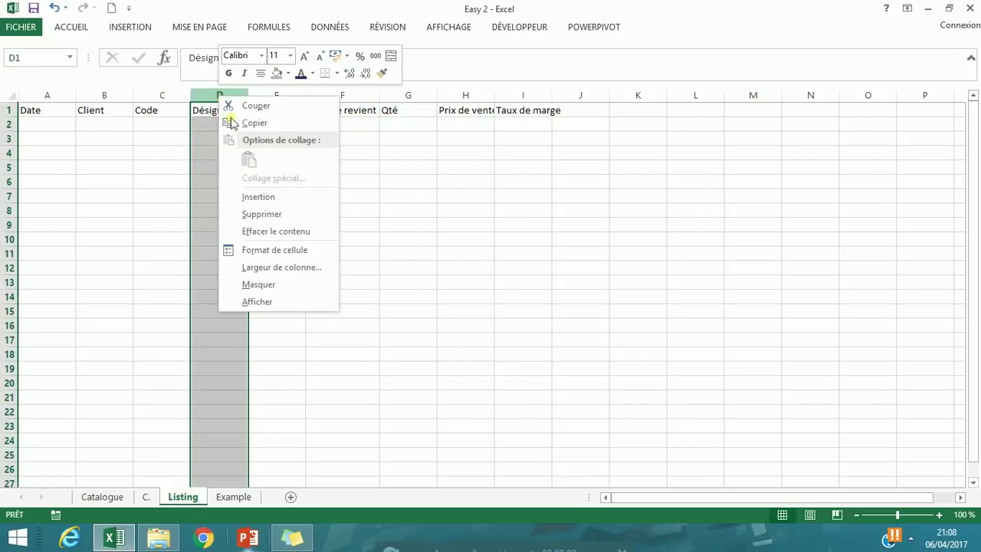
click(265, 217)
click(228, 127)
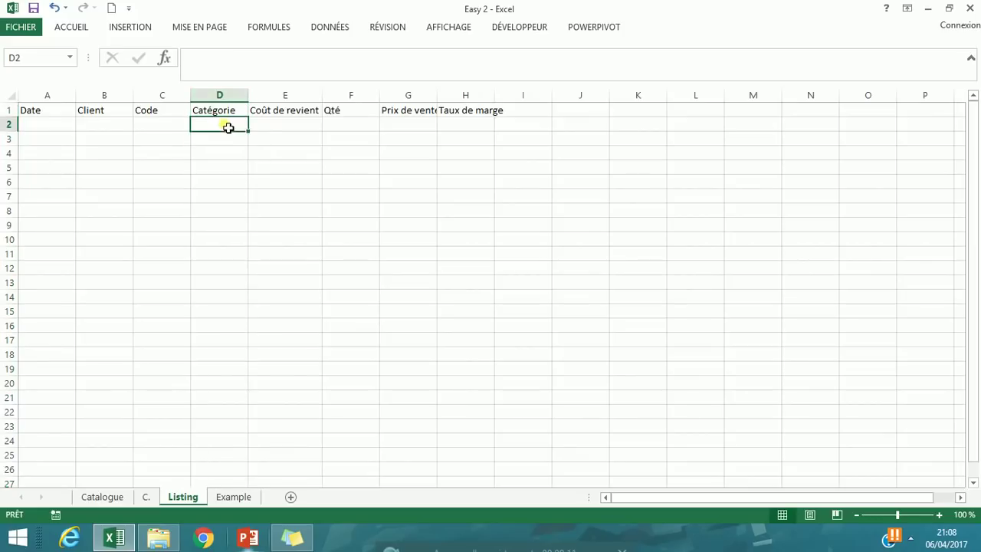
Fit the widths of the Prix de vente and Taux de marge columns to their headers.
click(292, 128)
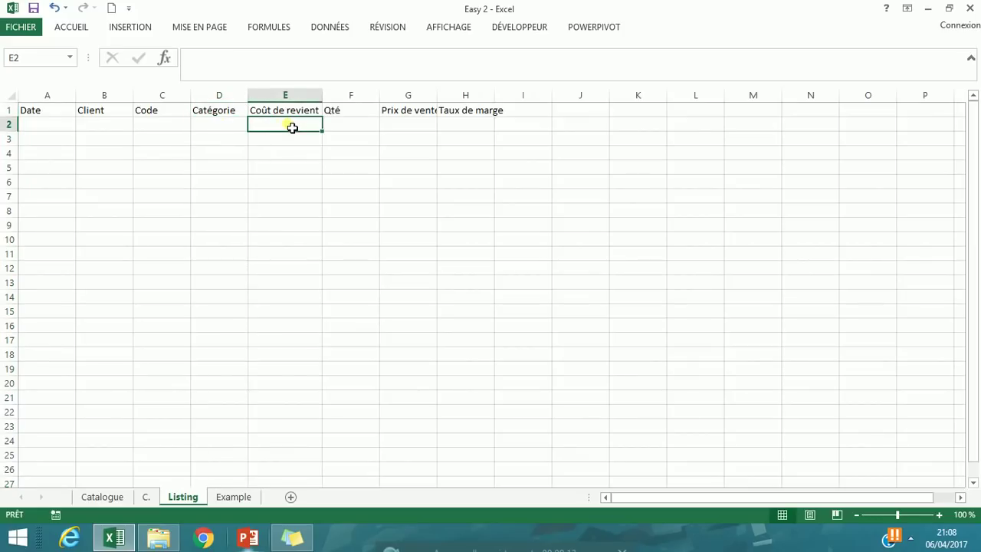
click(388, 127)
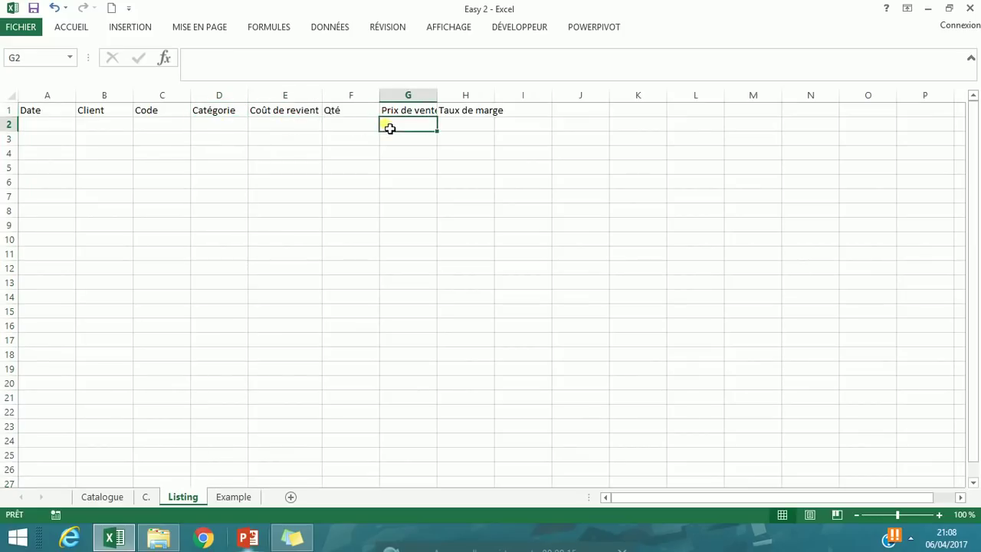
double_click(437, 97)
double_click(500, 98)
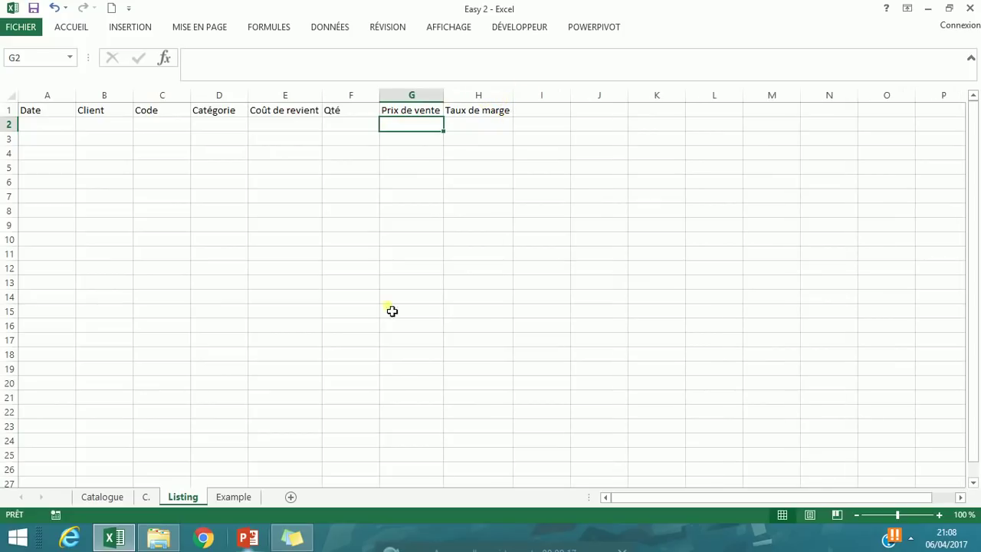
Consult the month selector on the Example sheet and enter the header Mois in I1 of the Listing sheet.
click(230, 494)
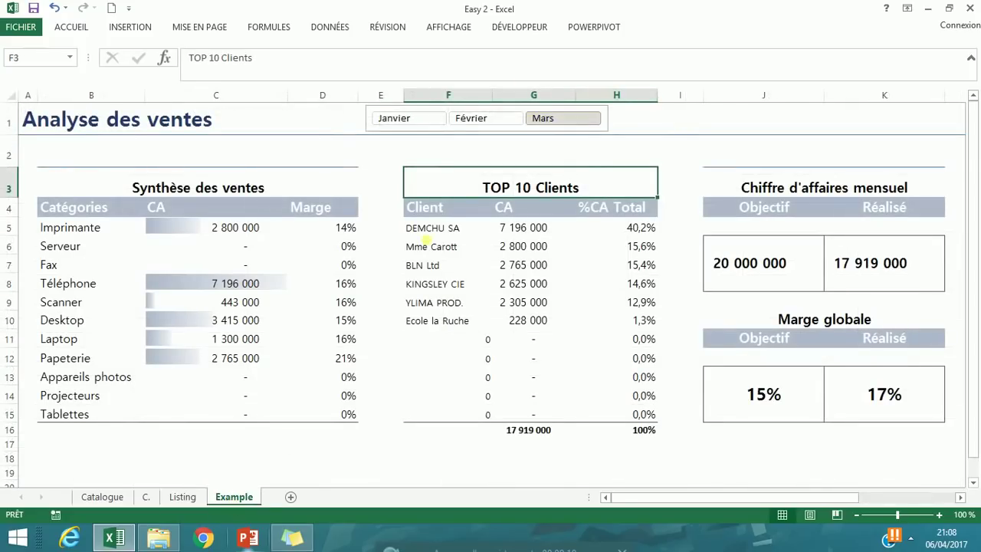
click(183, 497)
click(529, 115)
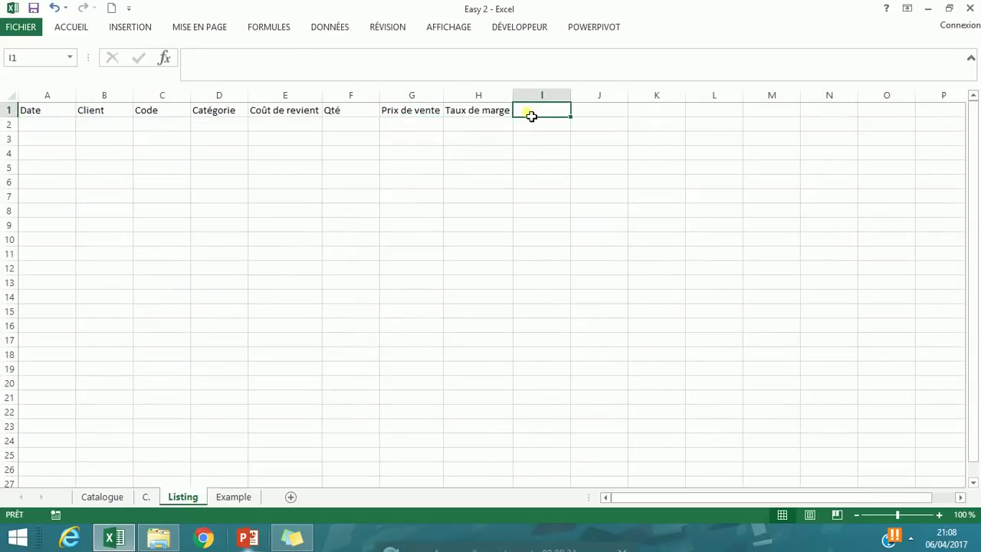
text(Mois)
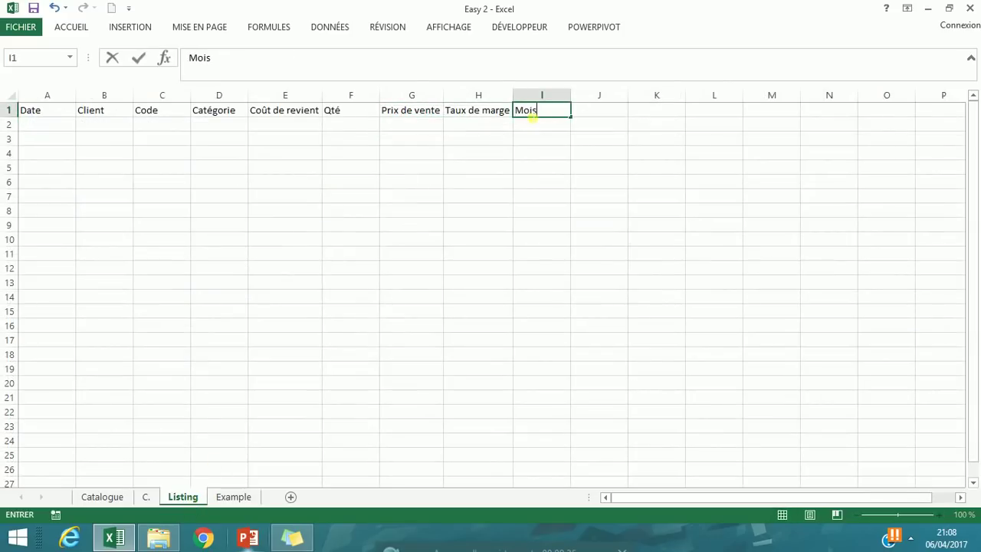
key(Return)
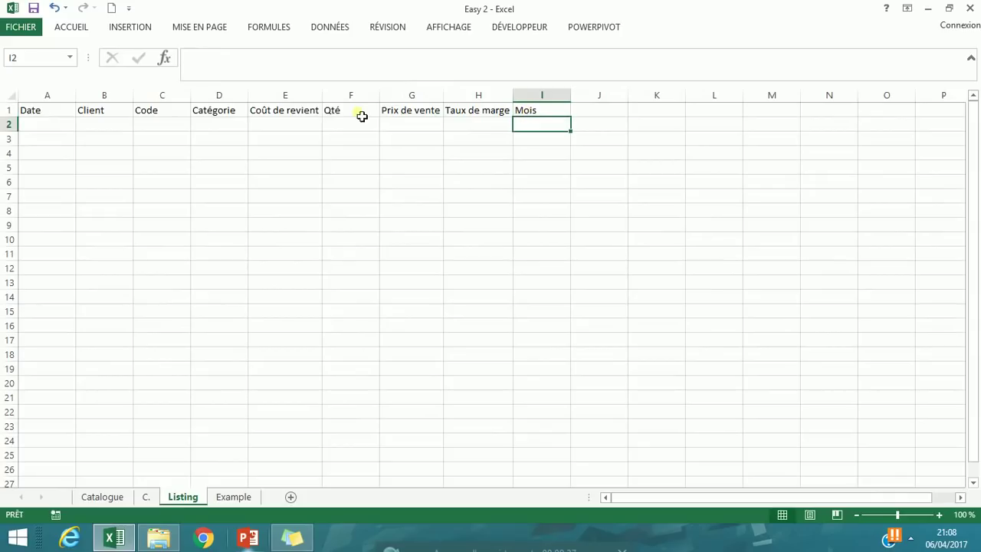
Add a column headed Colonne to the Catalogue table in E1.
click(60, 126)
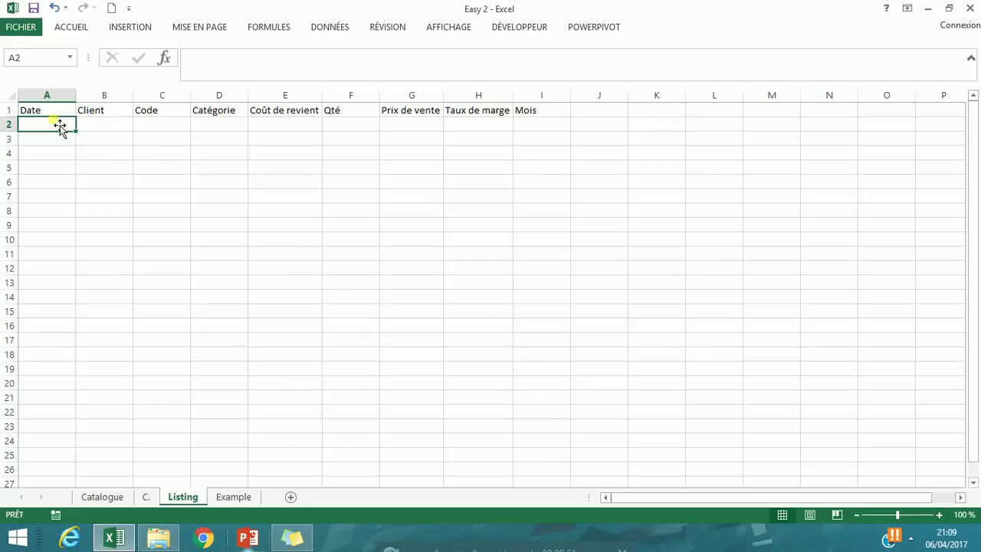
click(102, 497)
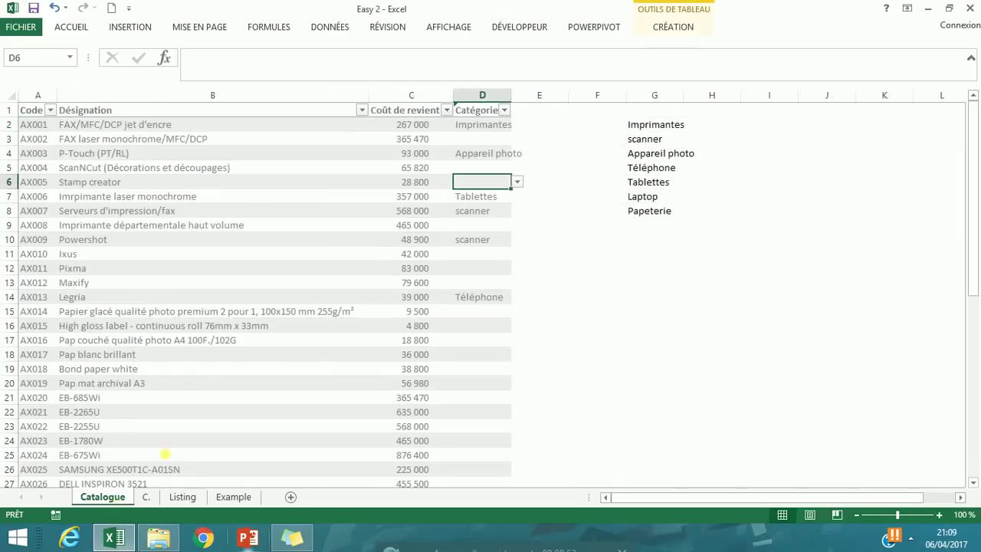
click(481, 137)
click(536, 112)
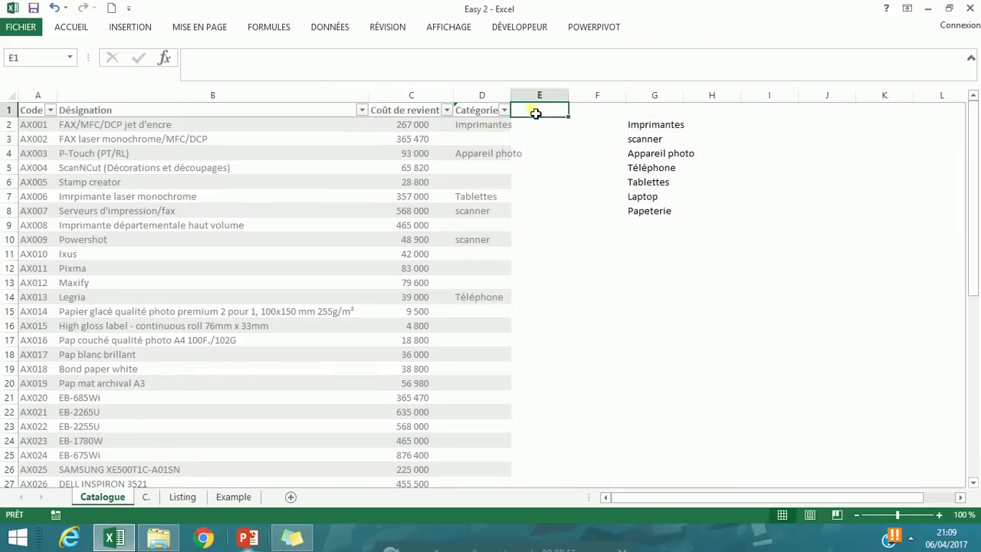
text(Colonne)
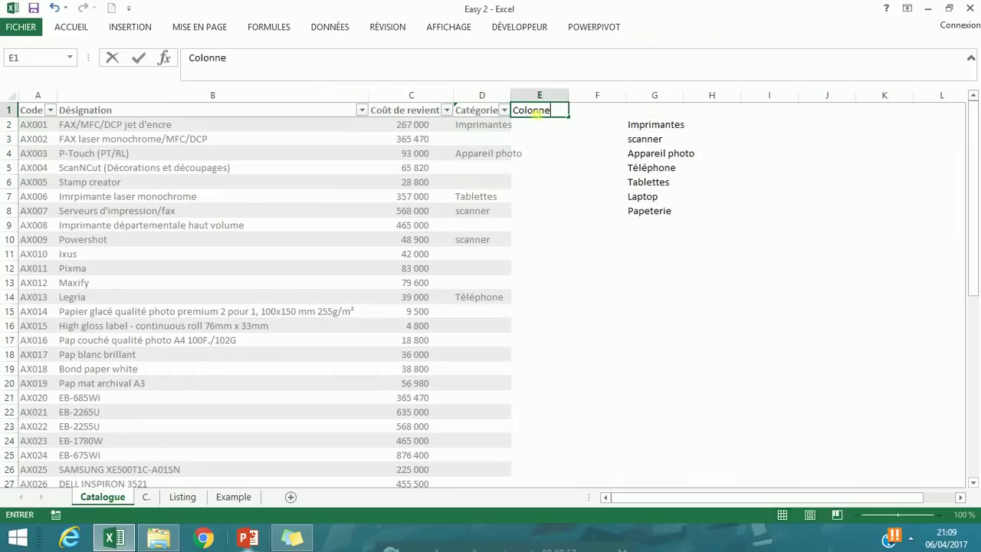
key(Return)
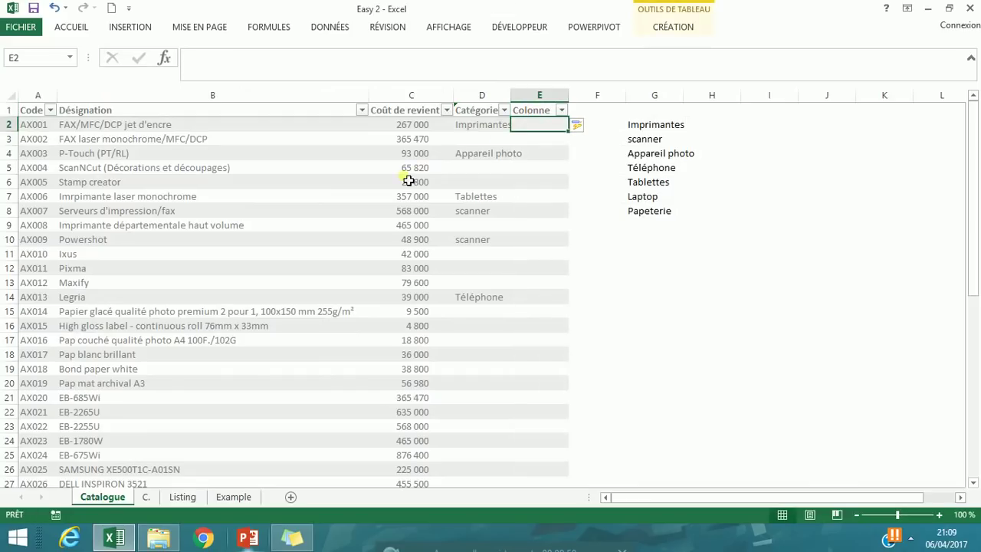
Format A1:I25 of the Listing sheet as a table with headers in a light yellow banded style.
click(188, 499)
click(82, 31)
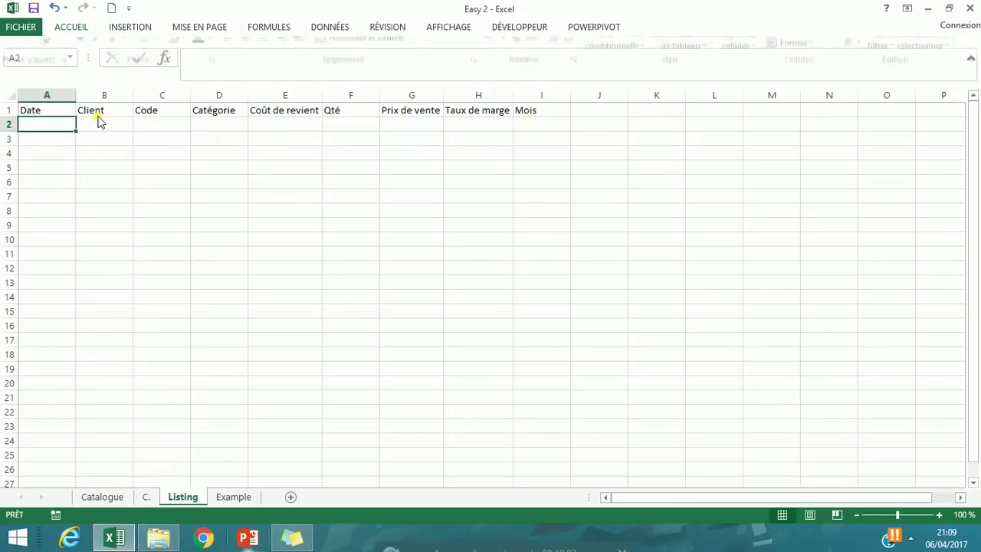
drag(47, 110, 527, 120)
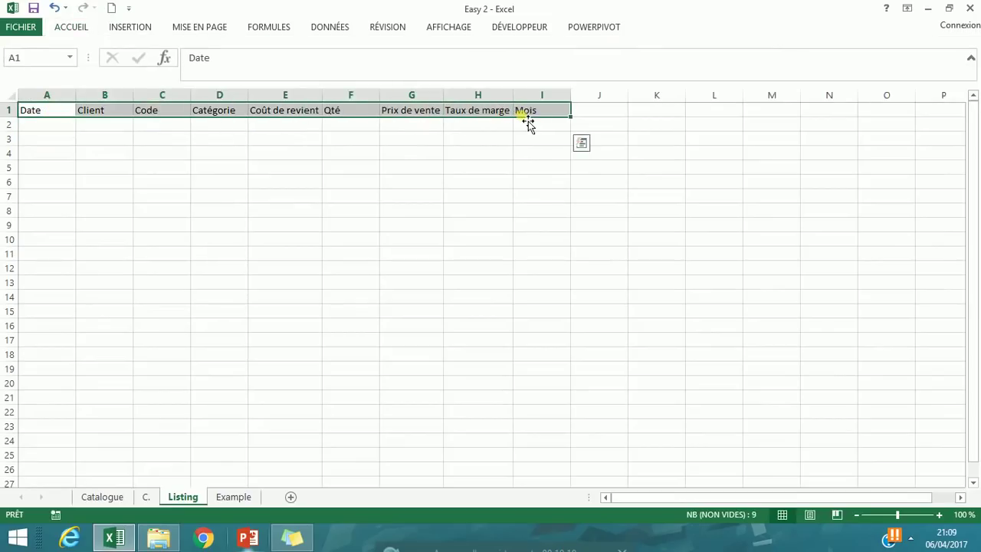
click(88, 30)
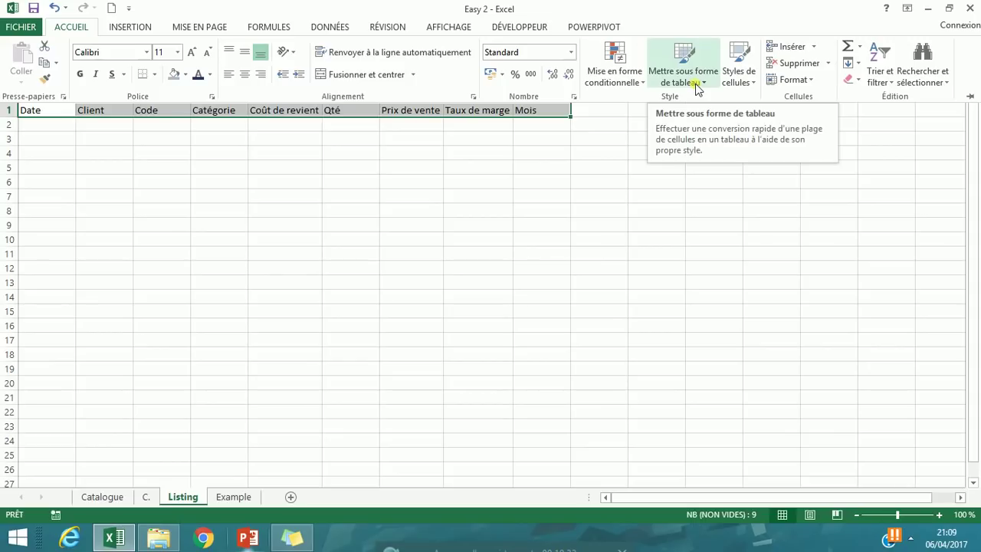
click(246, 498)
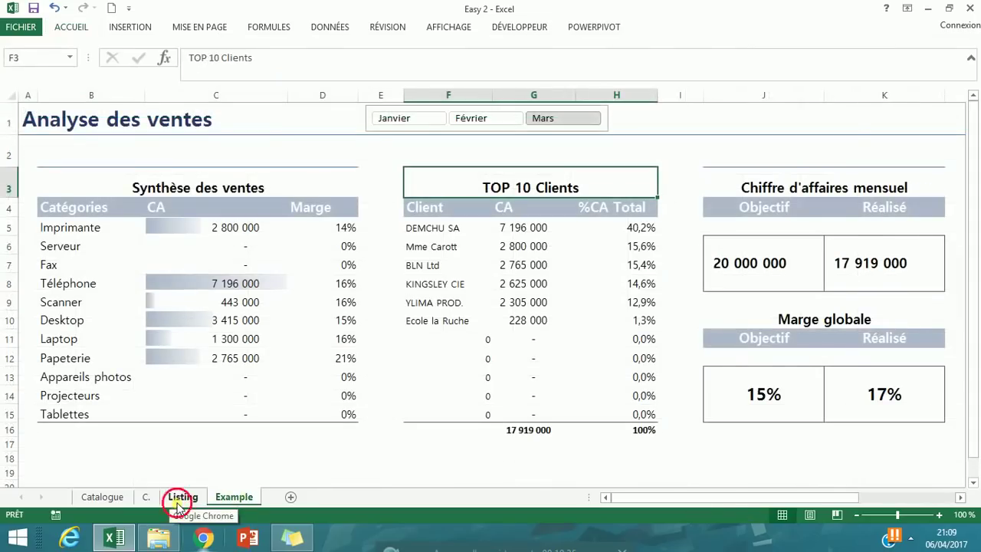
click(179, 500)
click(76, 27)
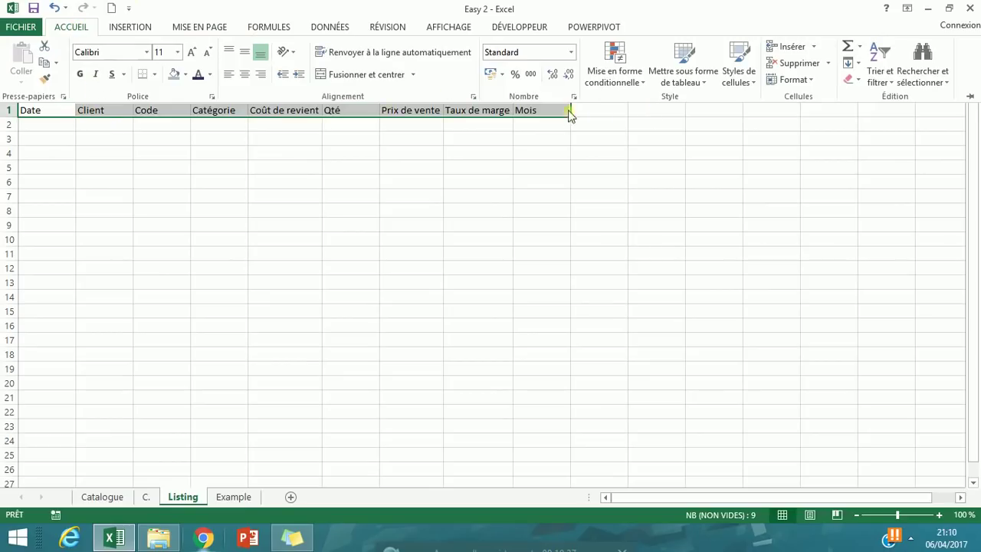
click(693, 69)
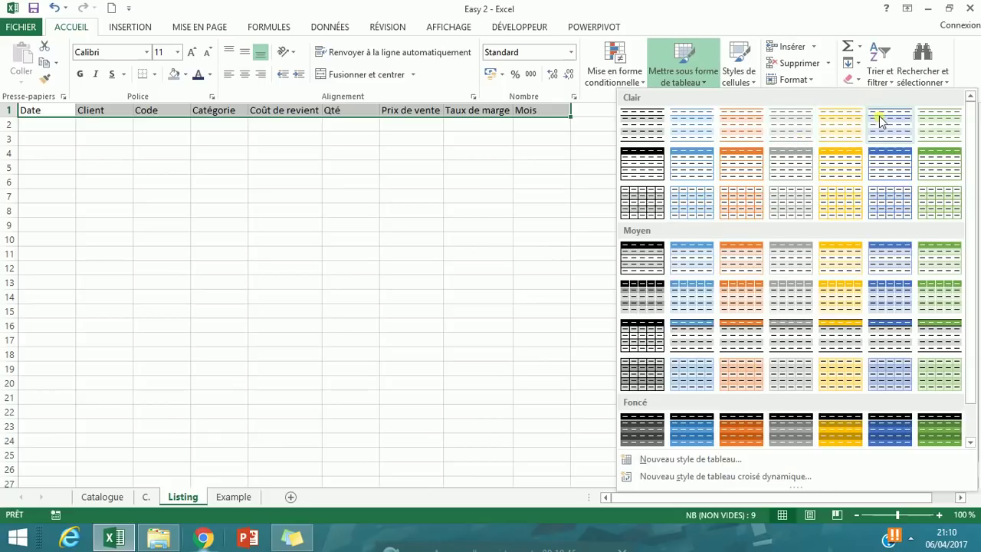
click(840, 135)
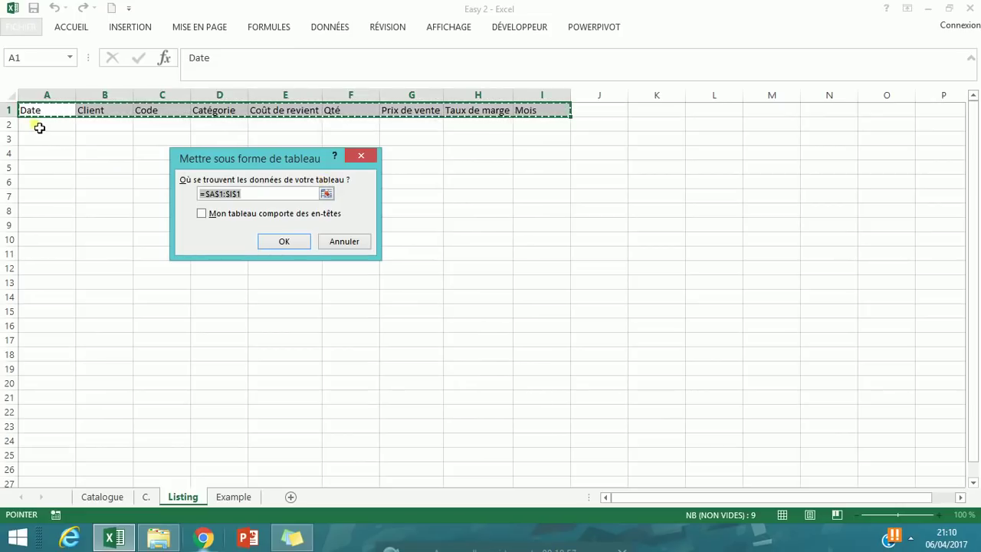
drag(54, 114, 557, 465)
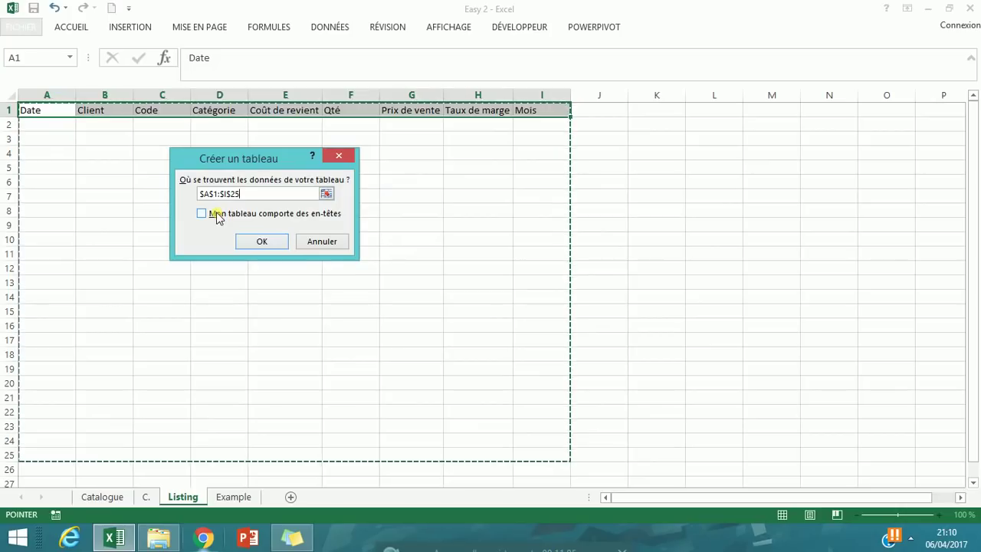
click(217, 215)
click(256, 241)
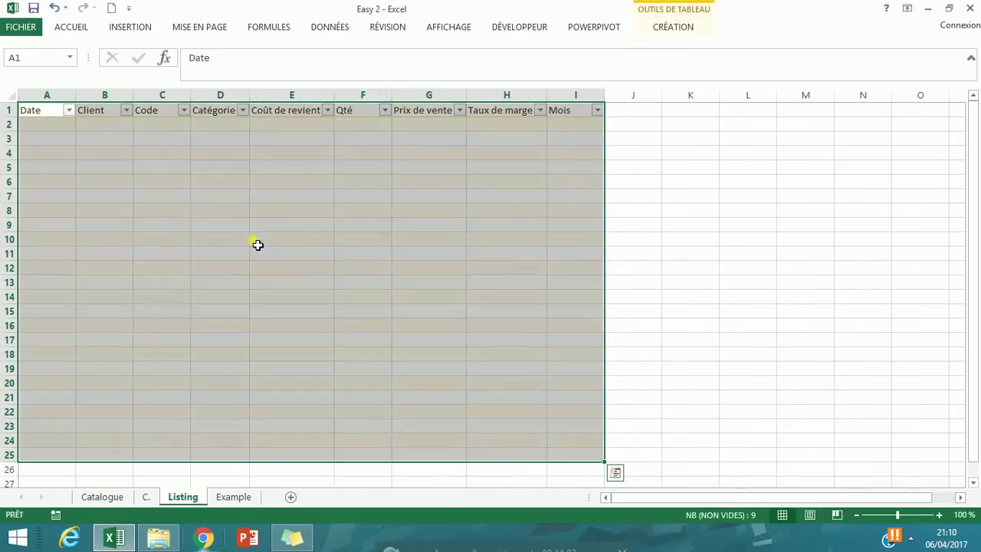
click(473, 258)
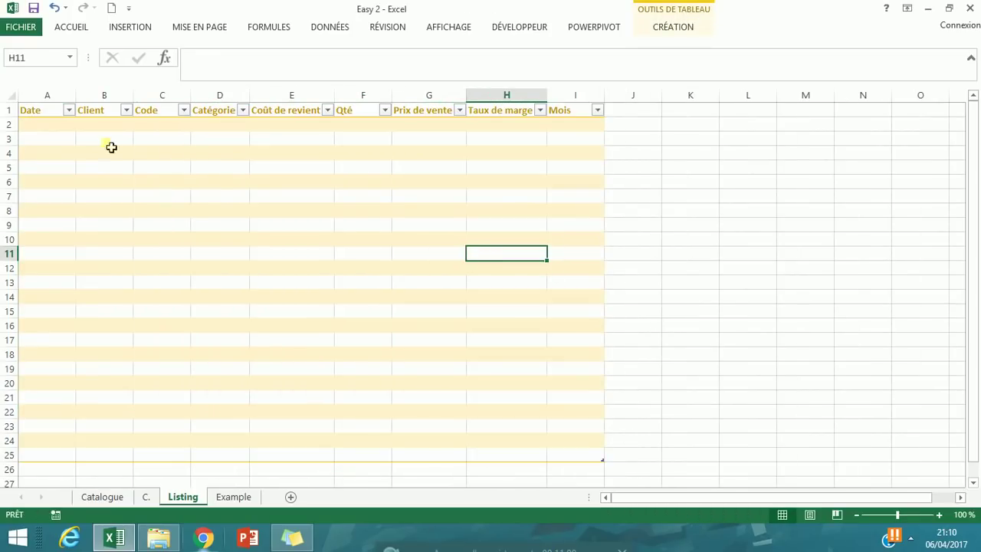
Enter the dates 01/01 and 03/01 in A2 and A3 of the Date column.
click(49, 132)
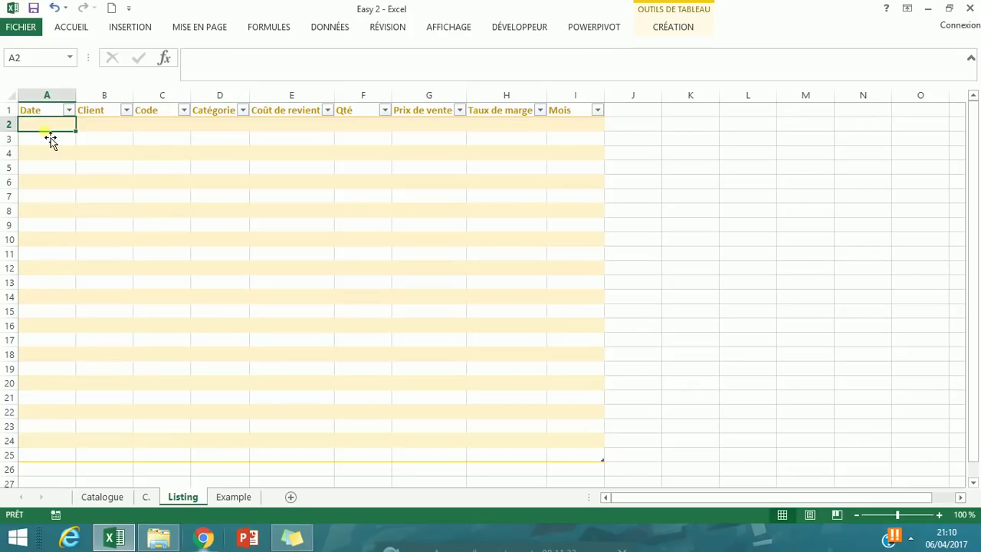
text(01/01)
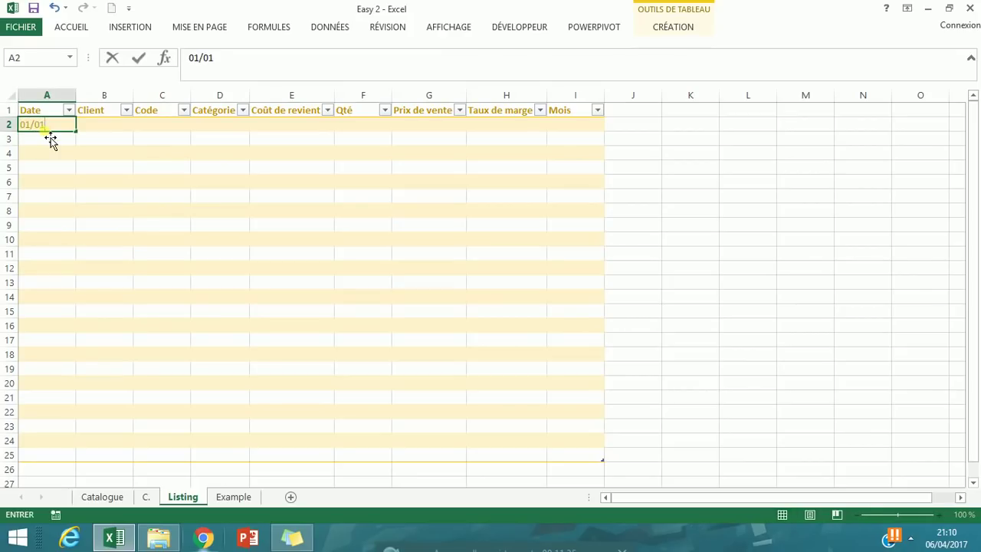
key(Return)
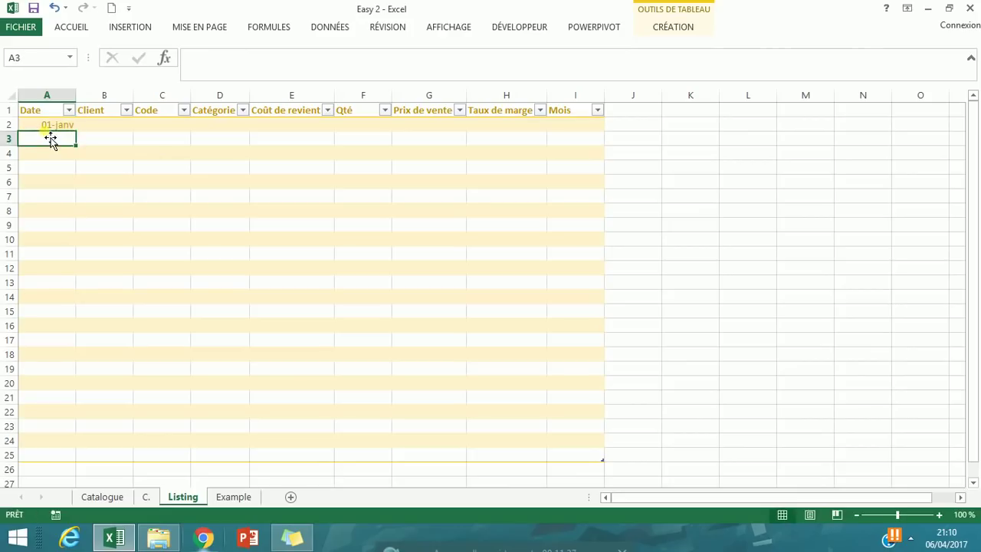
click(63, 129)
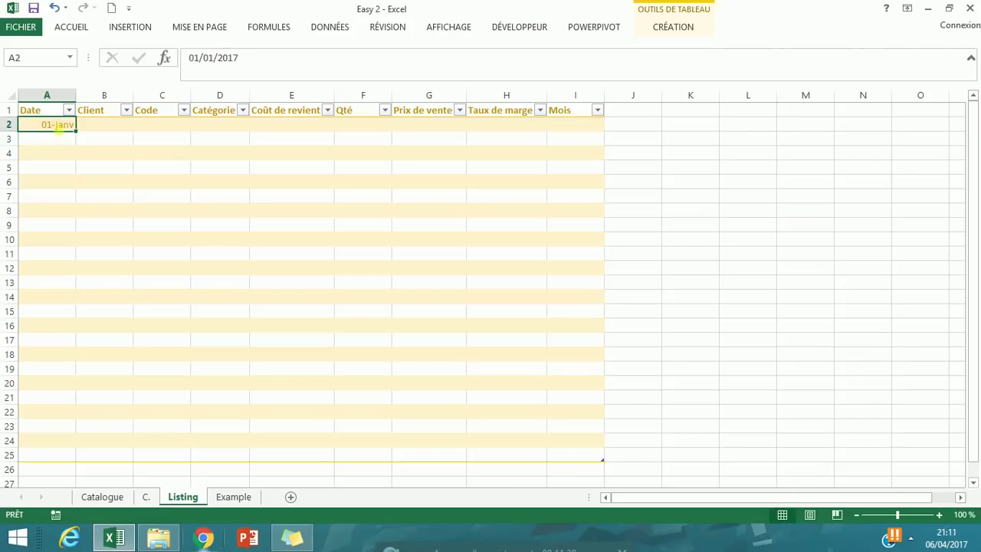
click(65, 146)
text(03/01)
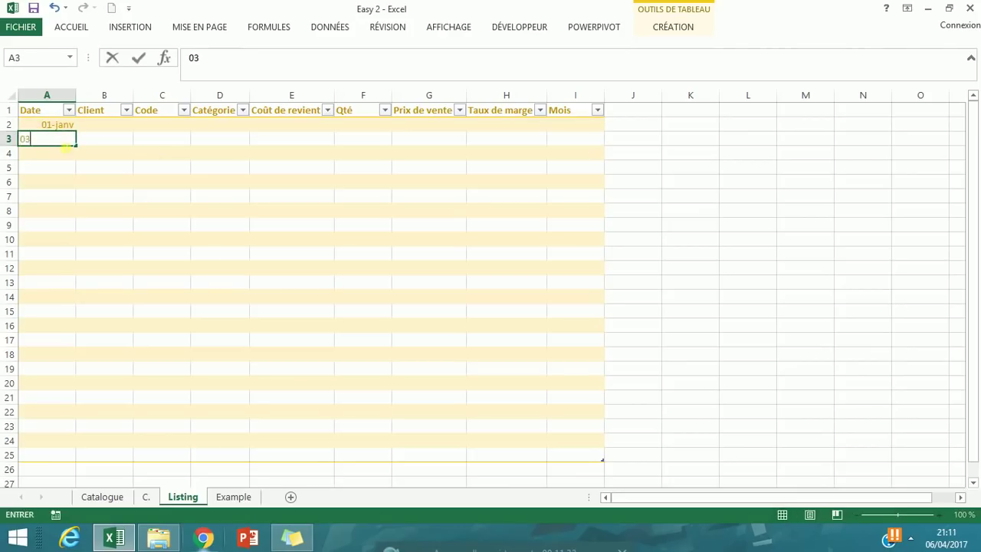
key(Return)
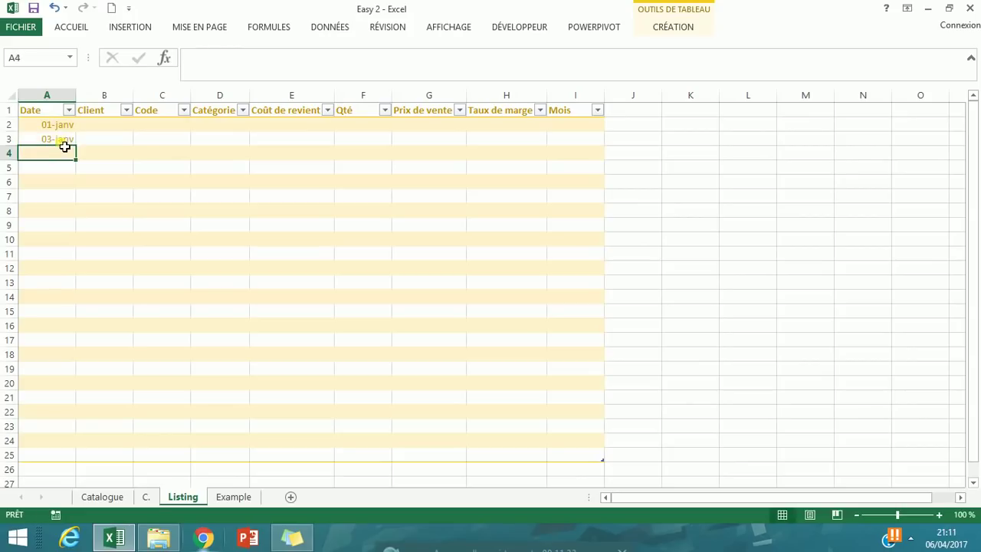
click(112, 129)
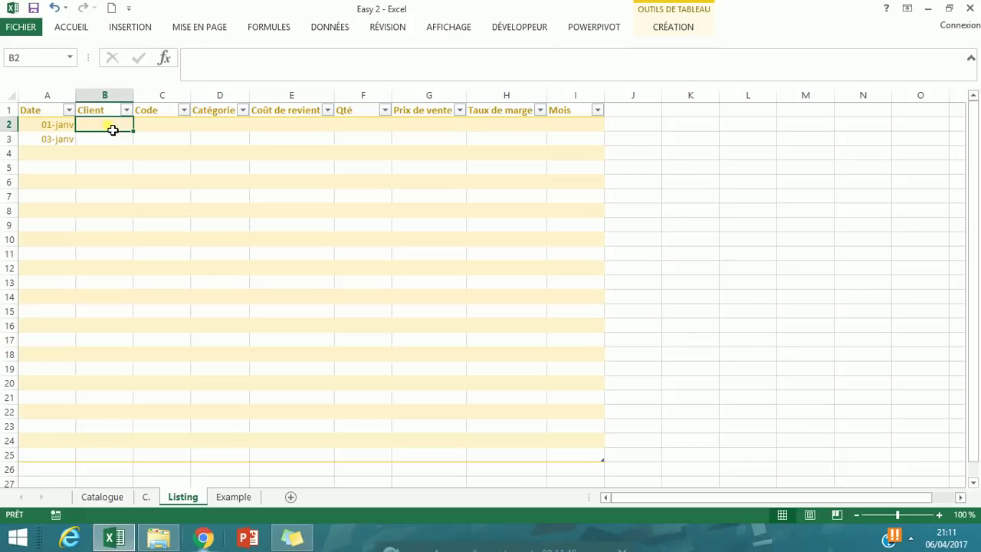
click(154, 130)
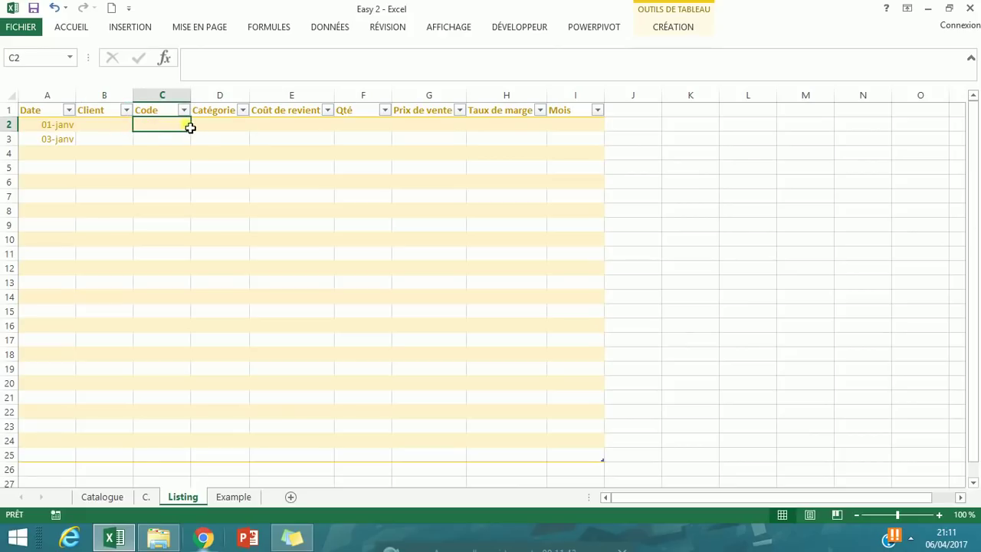
click(565, 129)
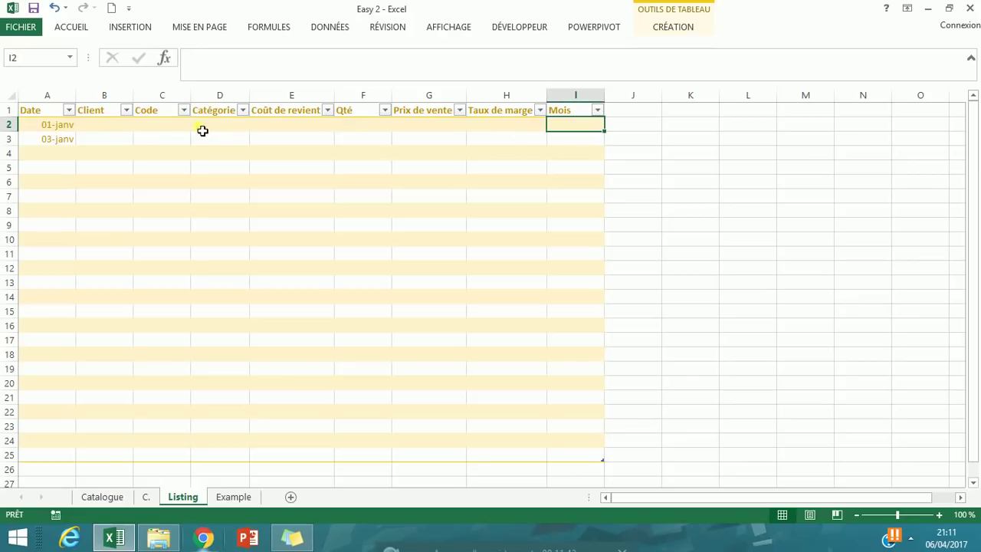
click(177, 130)
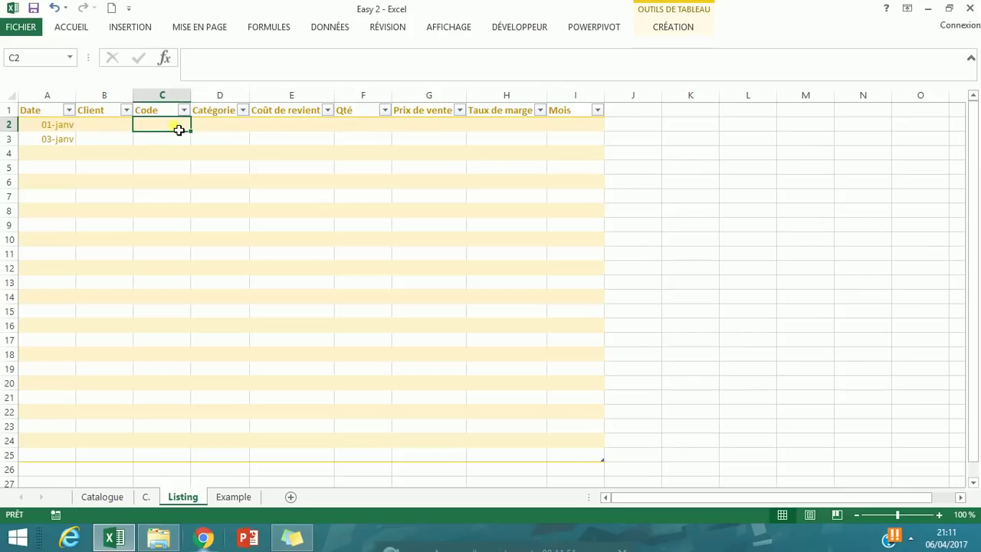
click(215, 129)
click(278, 132)
click(60, 128)
click(88, 132)
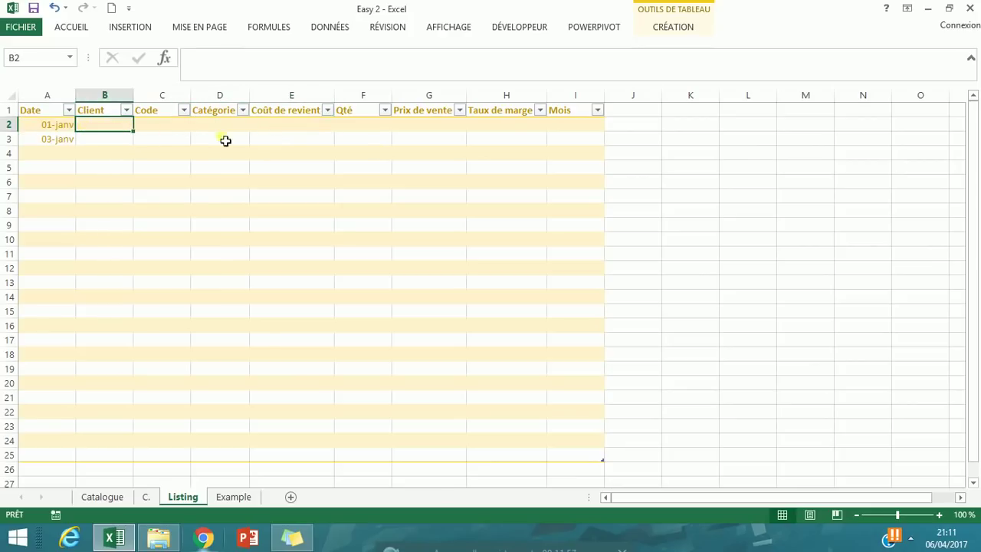
click(349, 125)
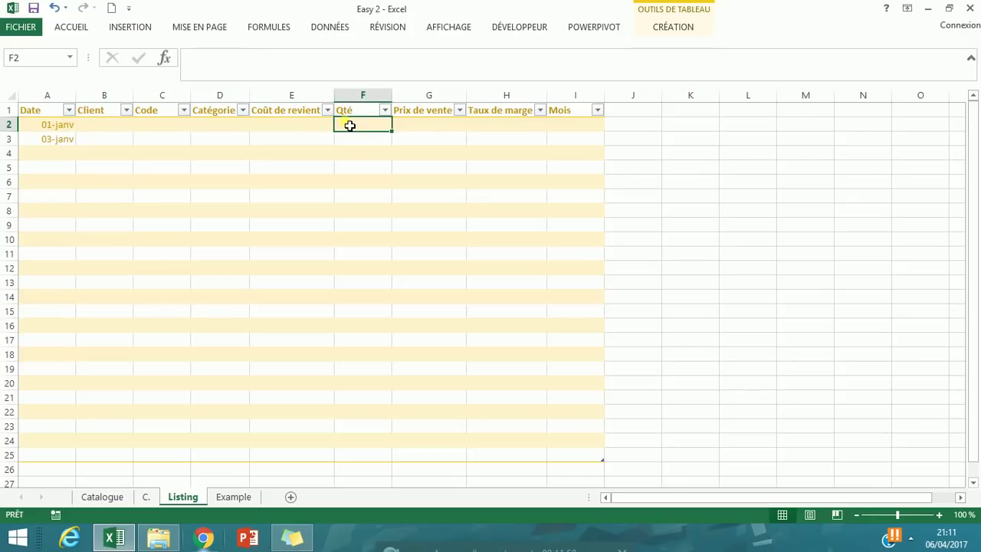
click(438, 124)
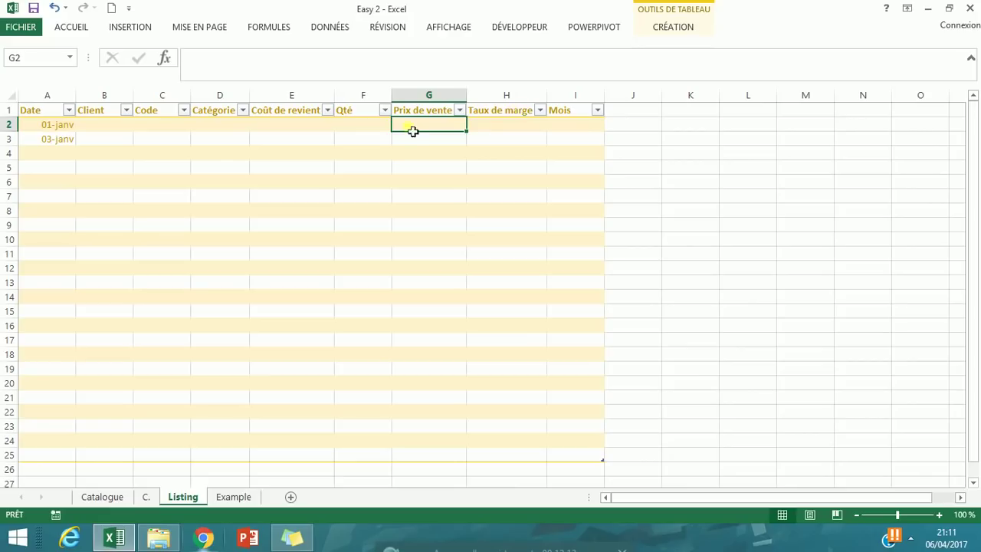
Restrict the Code column C of the Listing sheet to a drop-down list sourced from =Catalogue!$A$2:$A$50.
click(175, 129)
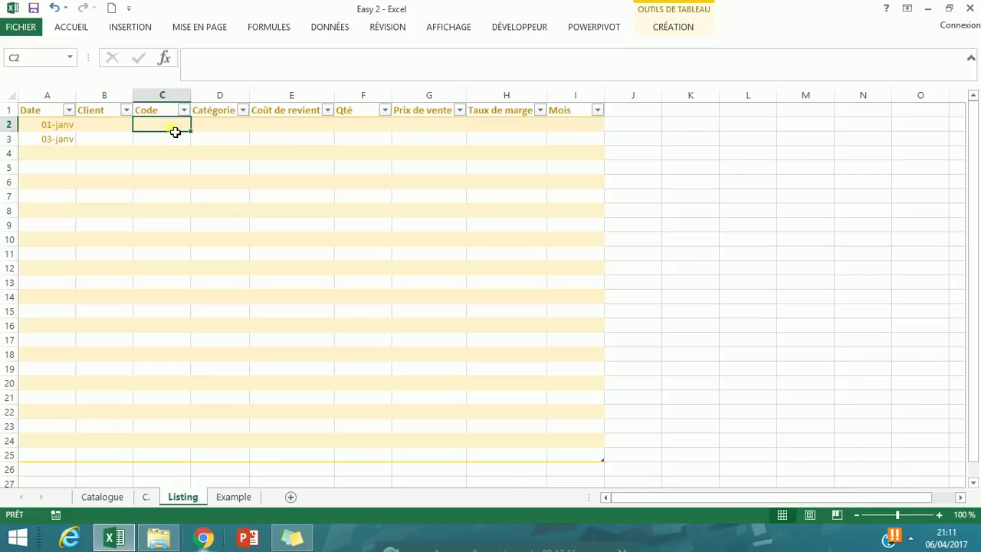
click(178, 112)
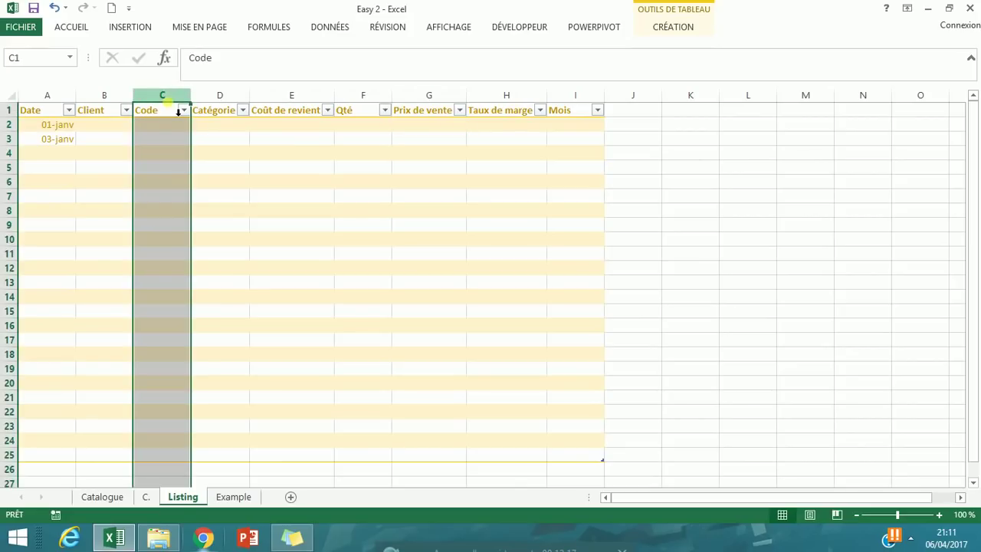
click(330, 27)
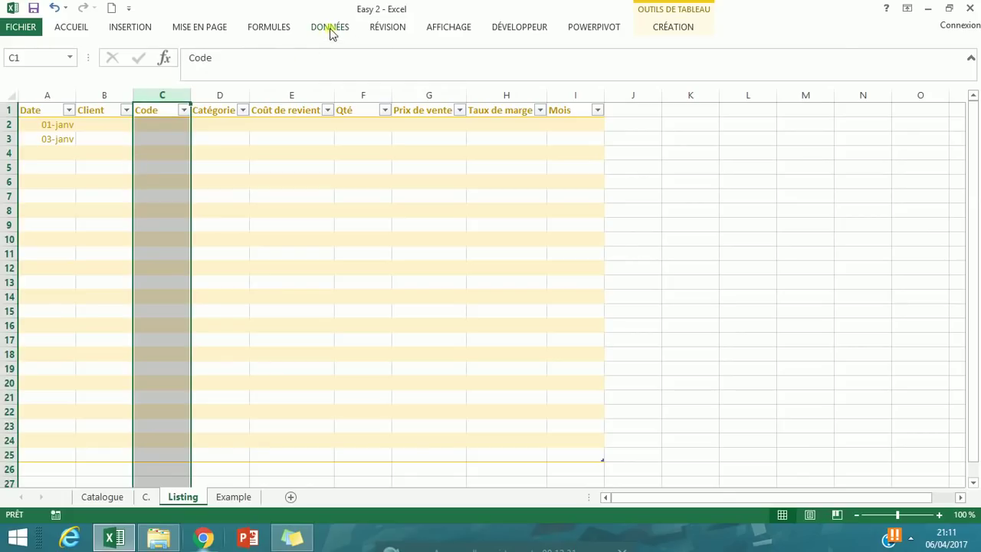
click(648, 81)
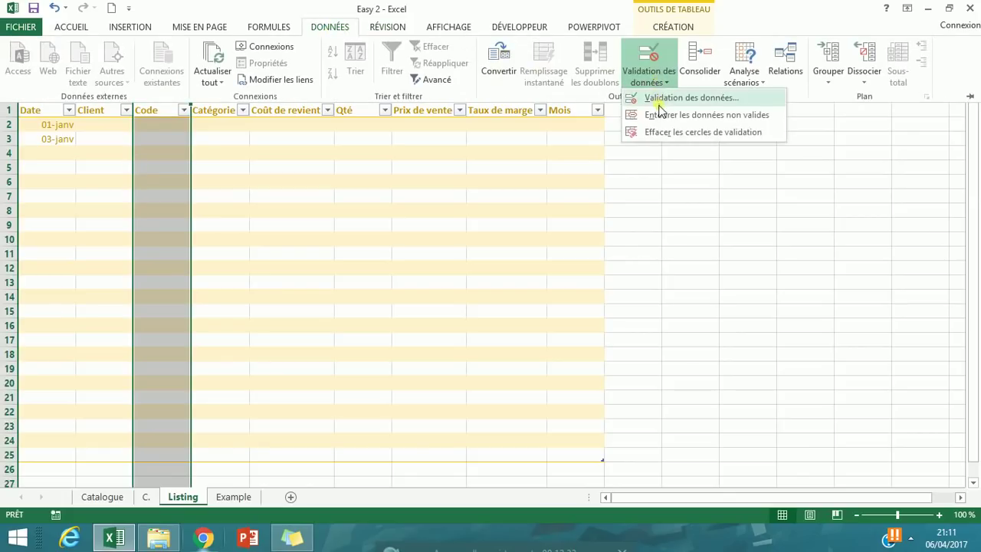
click(674, 97)
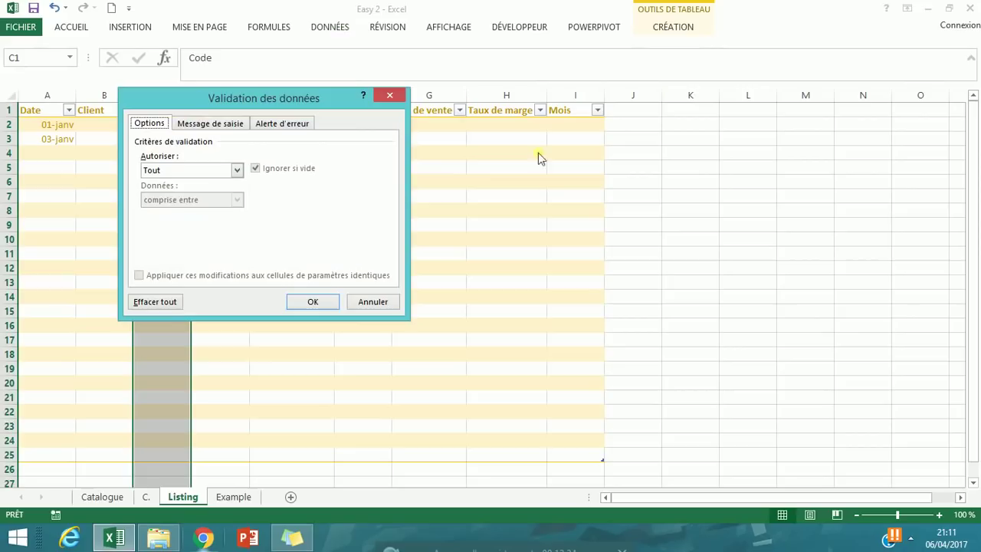
click(239, 172)
click(213, 212)
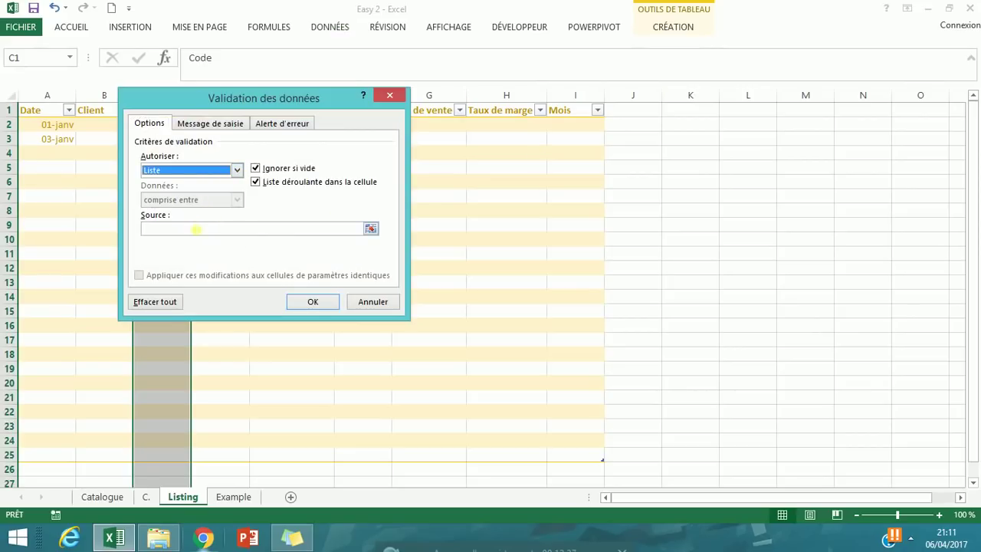
click(195, 230)
click(105, 498)
drag(38, 125, 61, 442)
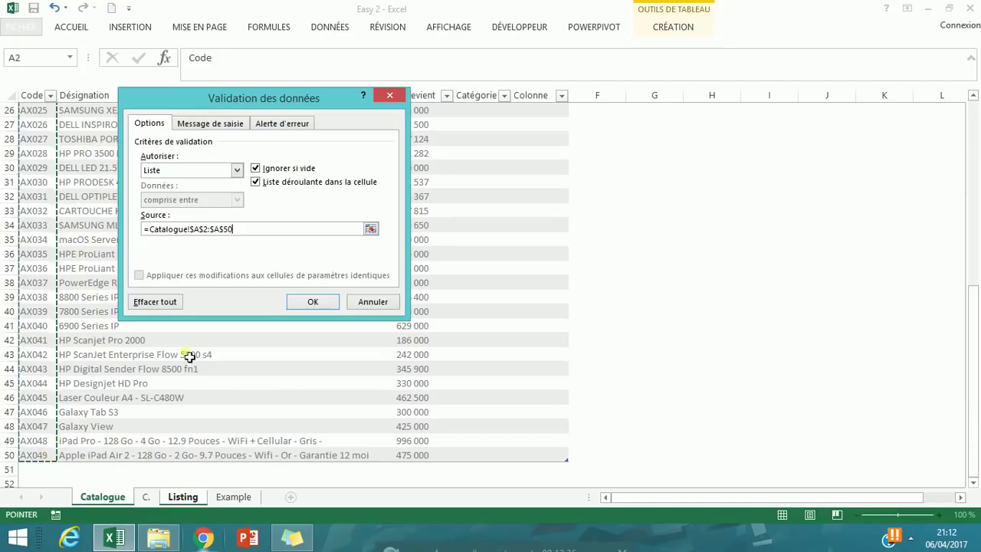
click(325, 303)
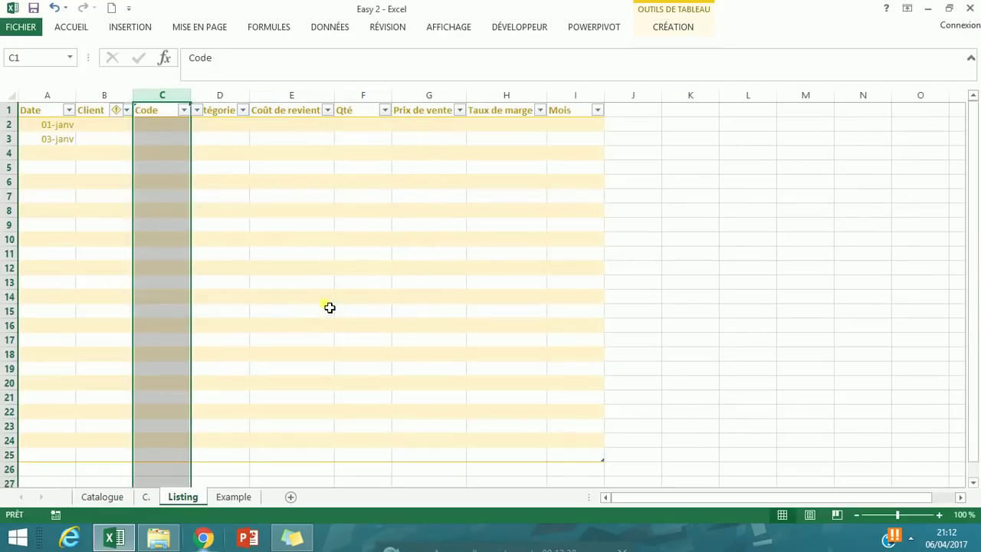
Choose codes from the drop-down lists in the Code column: AX003 in C2, AX004 in C5 and AX003 in C11.
click(162, 170)
click(164, 210)
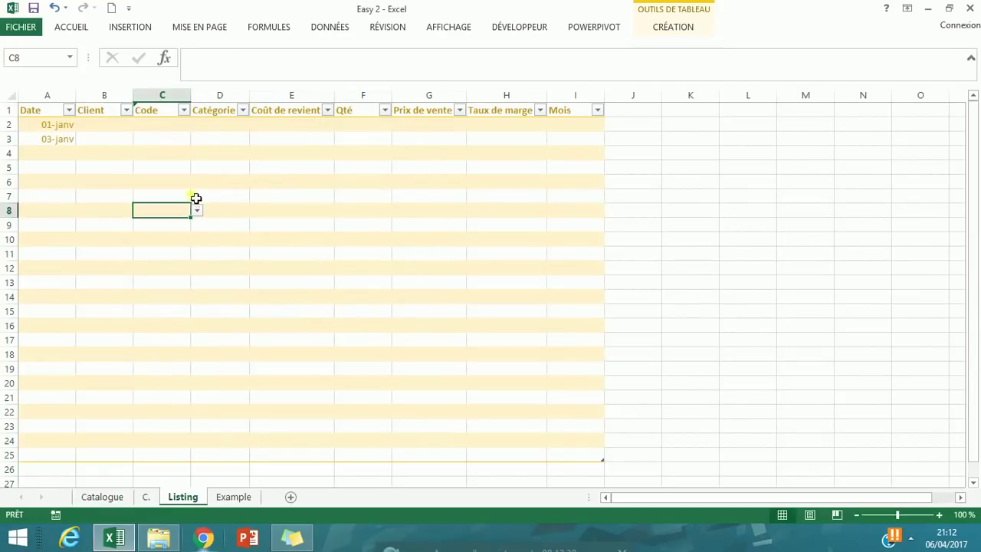
click(167, 126)
click(196, 124)
click(183, 161)
click(181, 166)
click(197, 167)
click(168, 203)
click(160, 252)
click(196, 254)
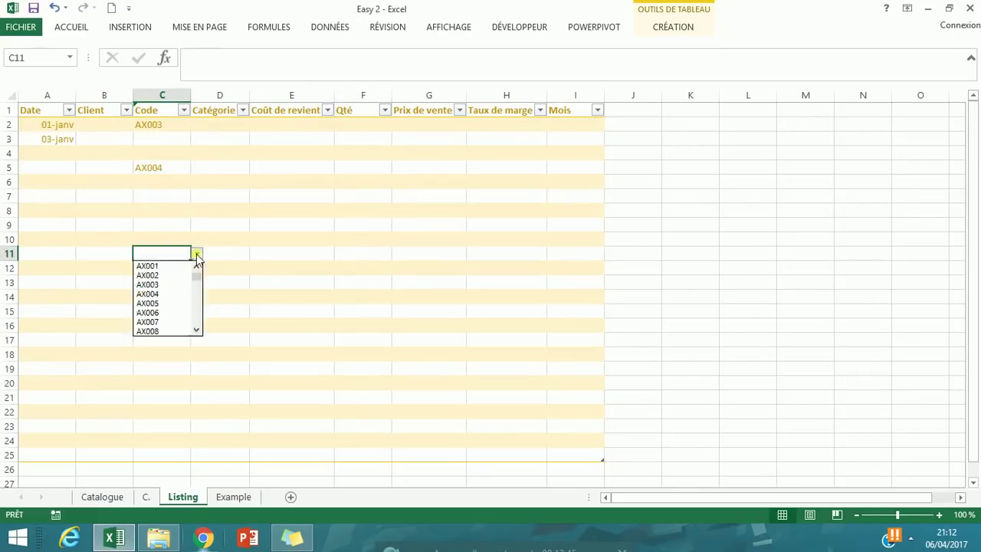
click(175, 285)
click(170, 153)
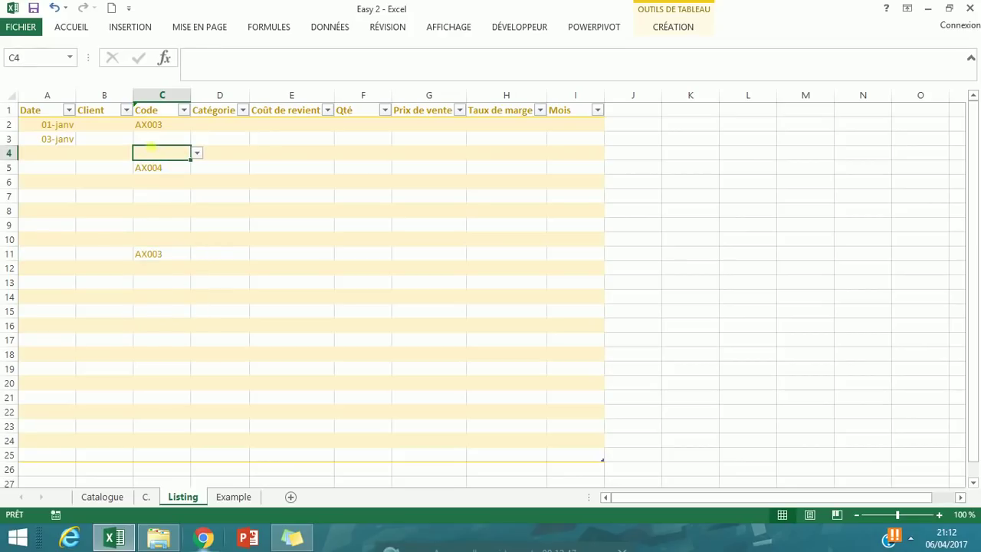
Consult the Catalogue and Example sheets for the category and cost data needed in the Listing table.
click(96, 138)
click(230, 125)
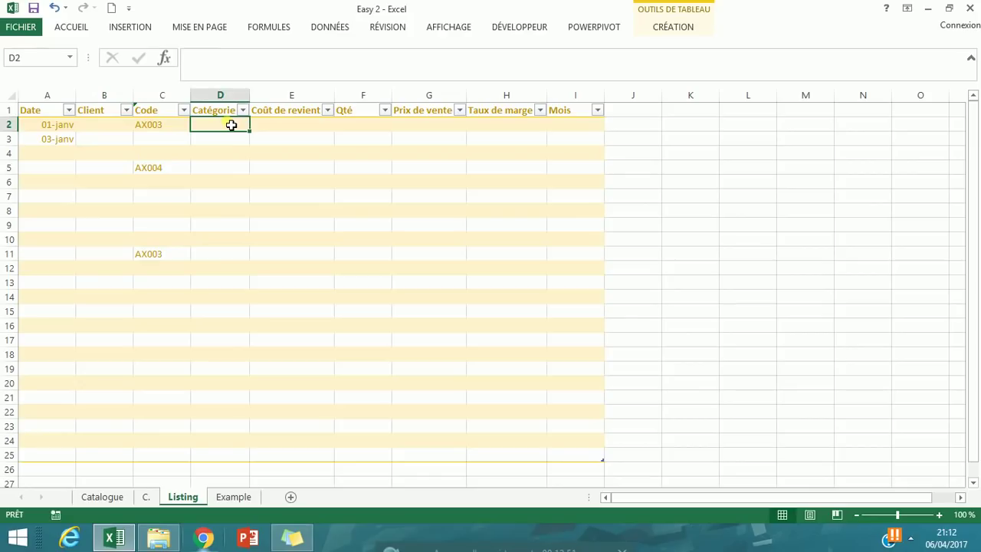
click(102, 496)
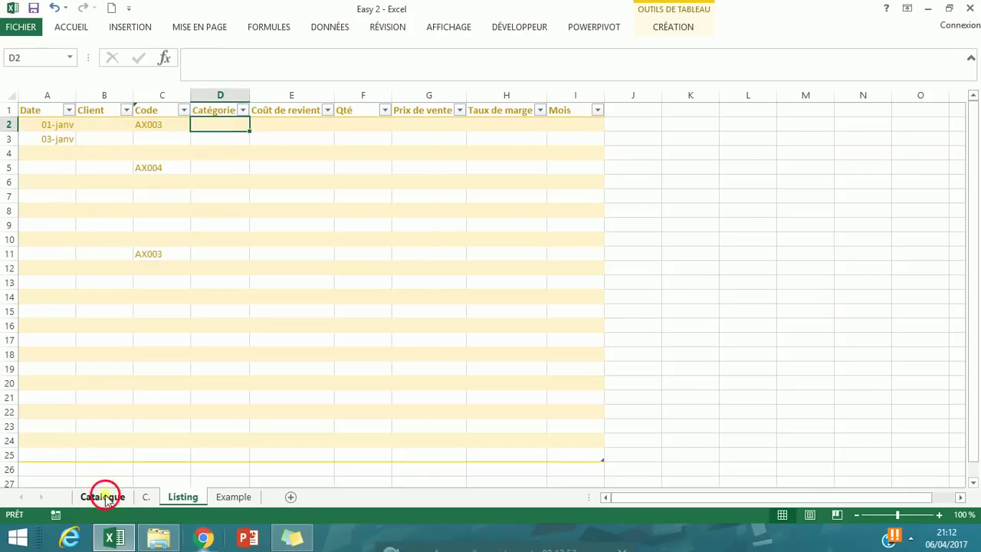
click(184, 496)
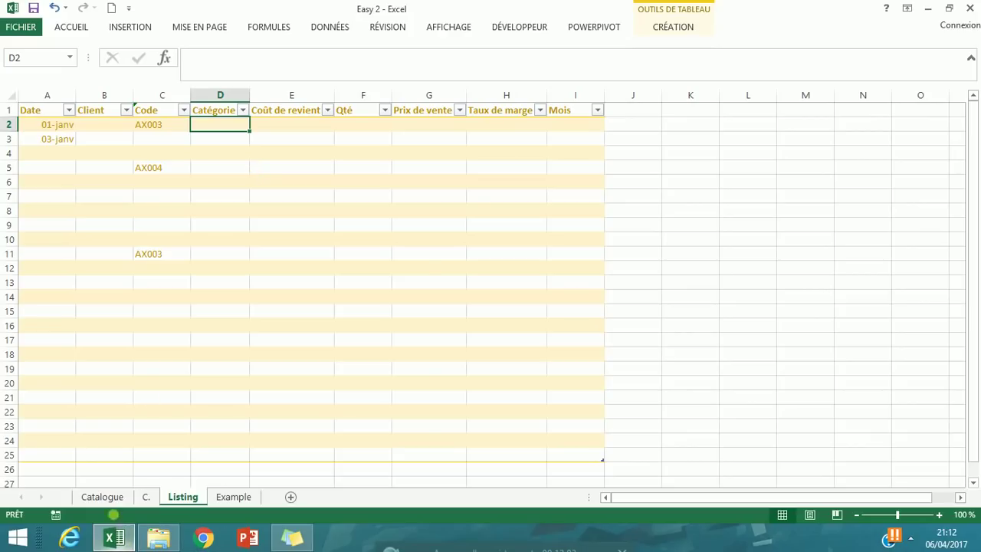
click(103, 497)
click(182, 497)
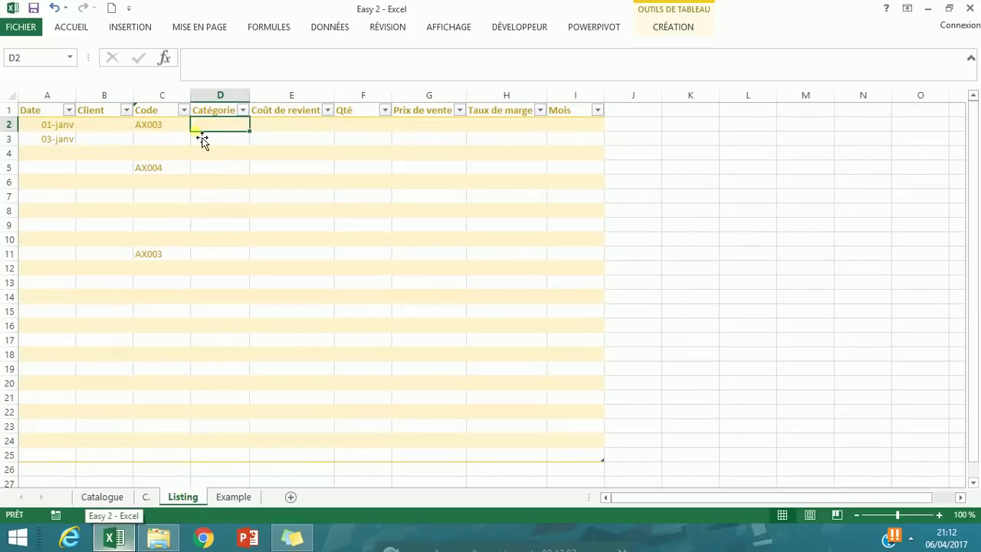
click(275, 129)
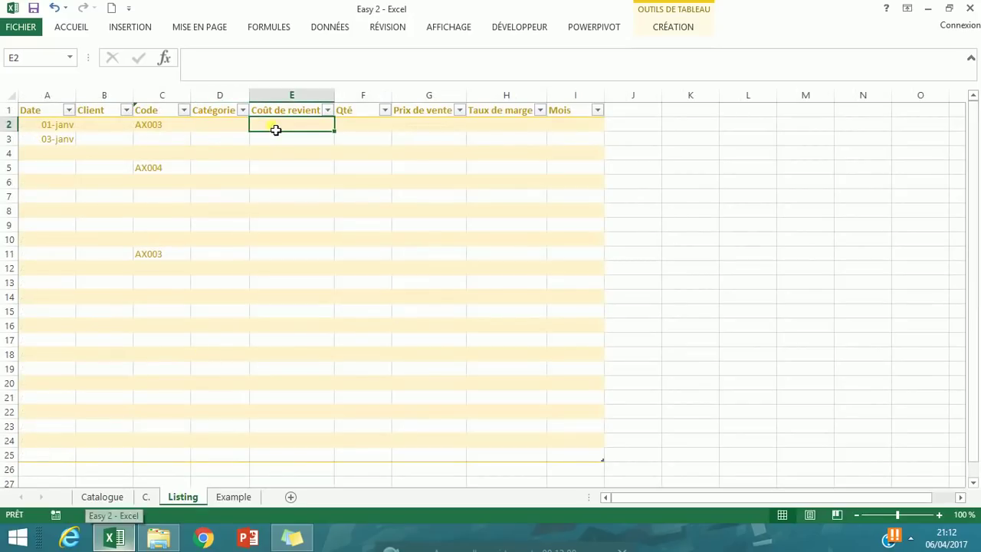
click(103, 498)
click(224, 497)
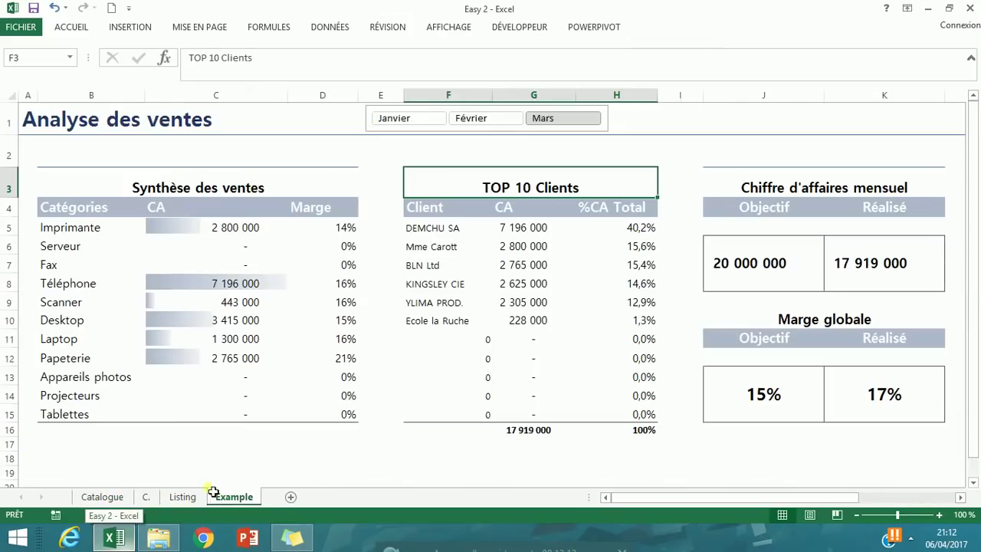
click(175, 497)
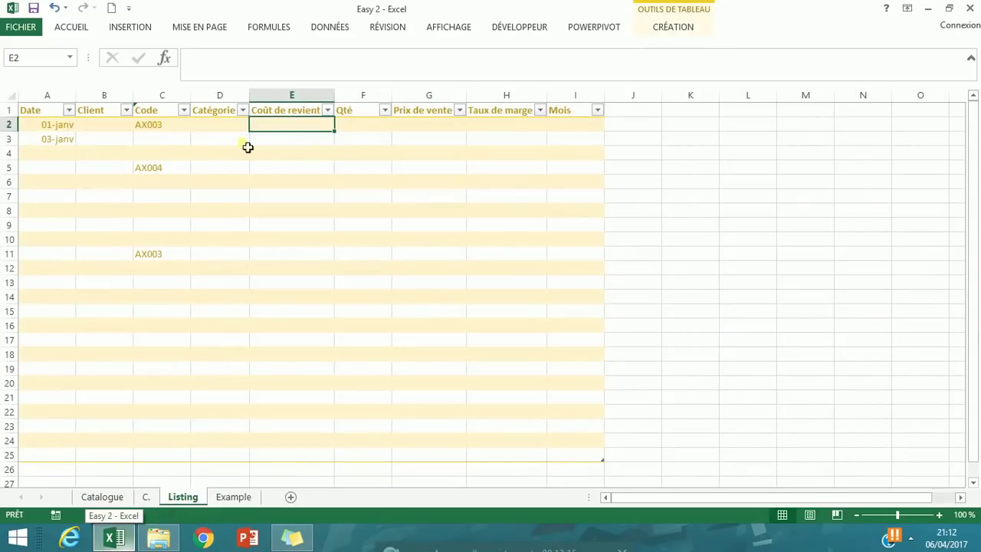
click(229, 124)
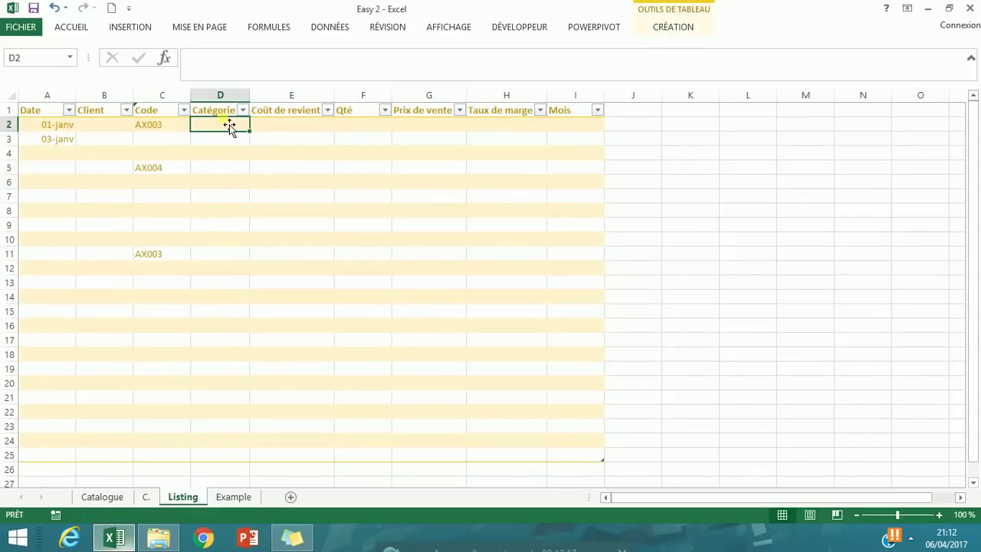
text(=)
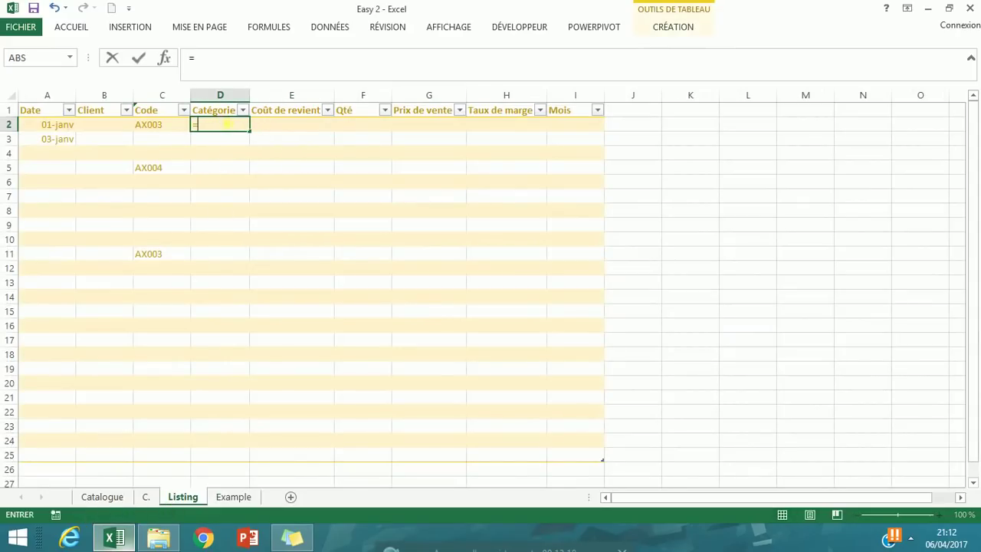
text(RE)
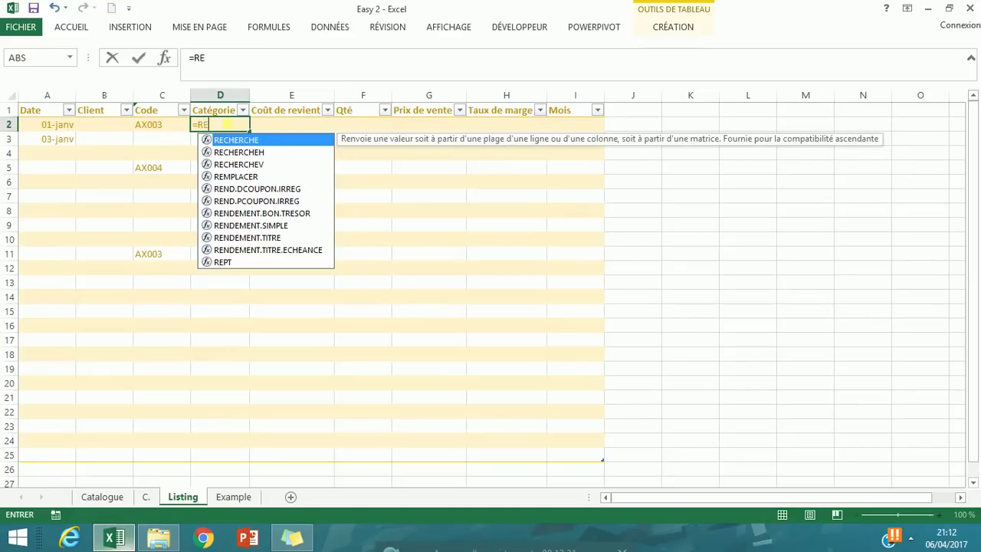
text(CH)
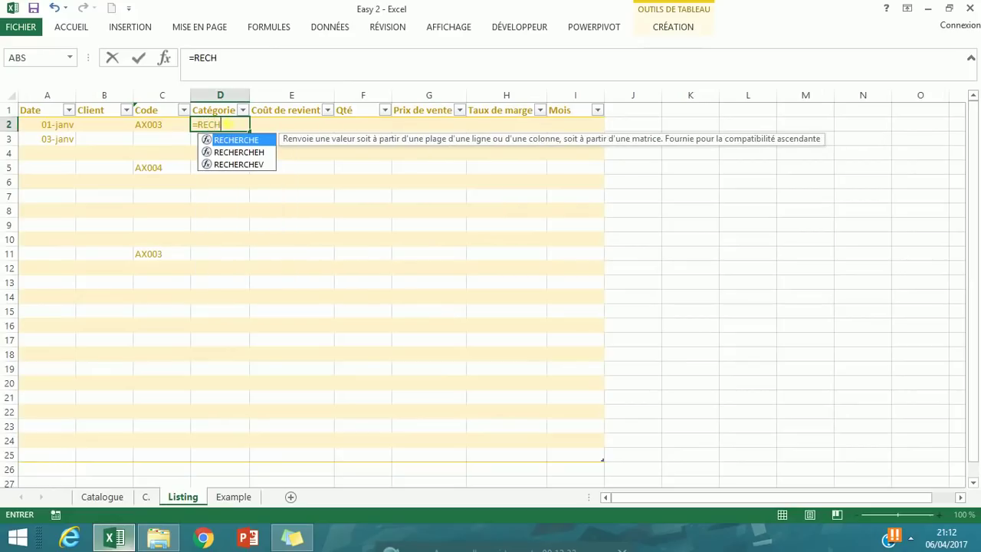
click(243, 164)
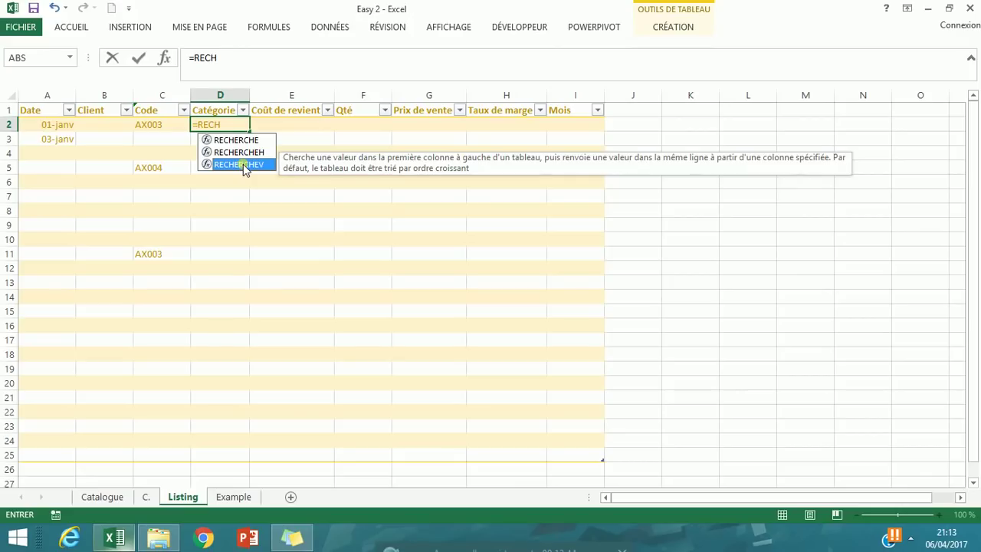
double_click(243, 164)
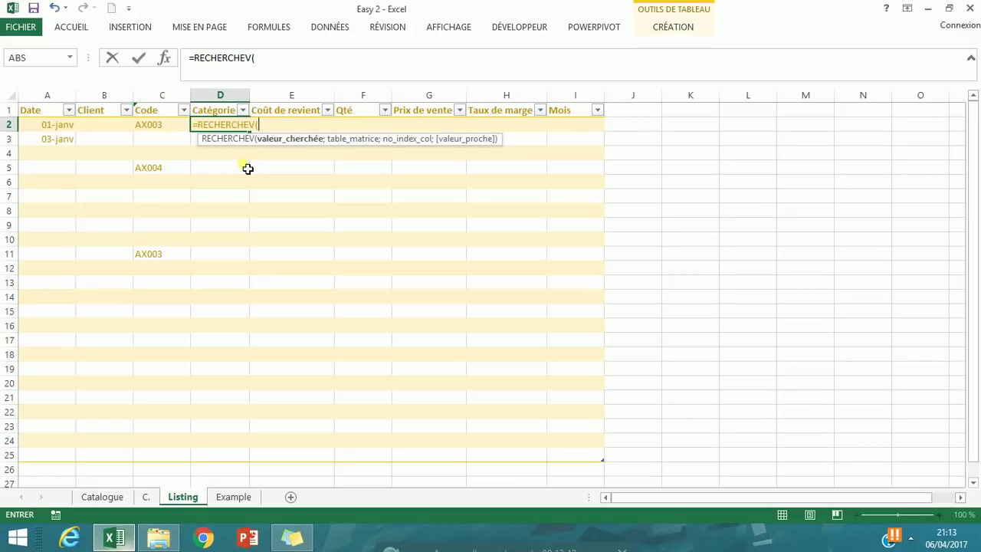
click(162, 127)
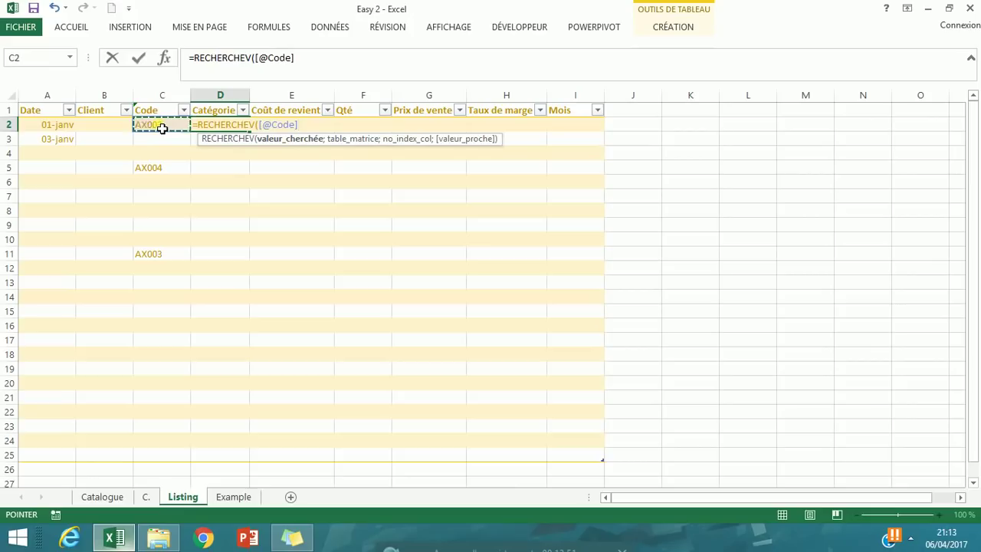
text(;)
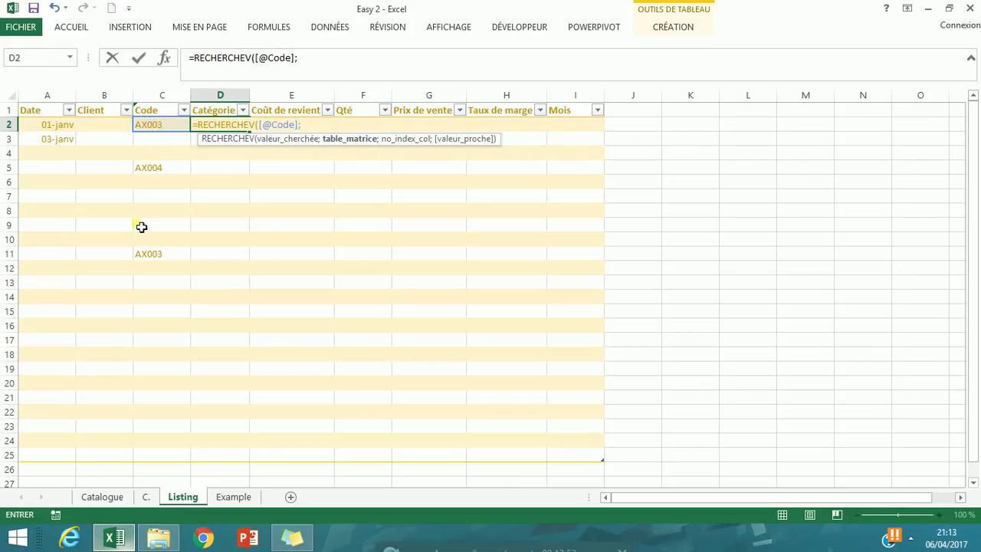
Try to set the product table Tableau2 on the C. sheet as the lookup table of the RECHERCHEV formula.
click(107, 496)
click(121, 498)
drag(969, 276, 966, 115)
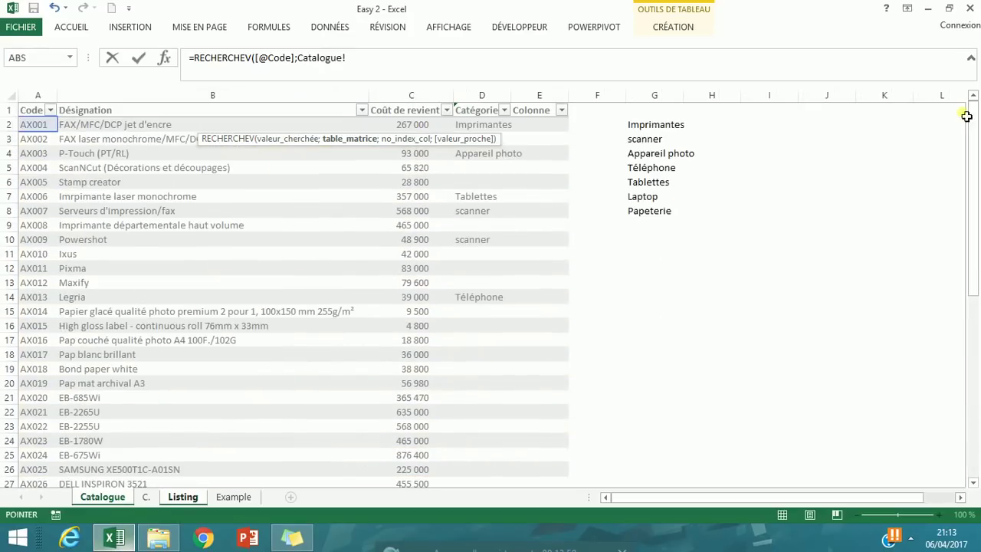
click(147, 498)
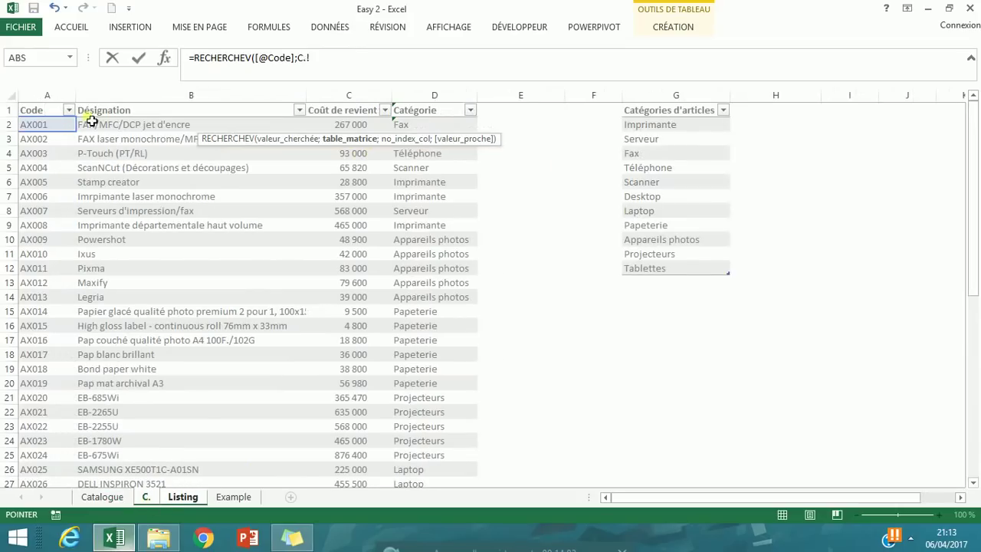
drag(59, 125, 467, 458)
click(362, 69)
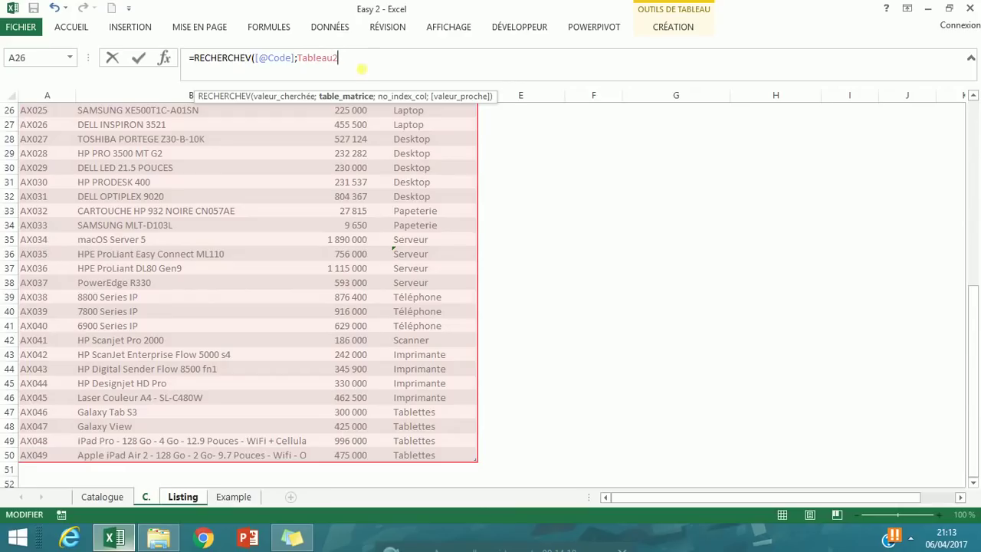
click(184, 498)
key(Return)
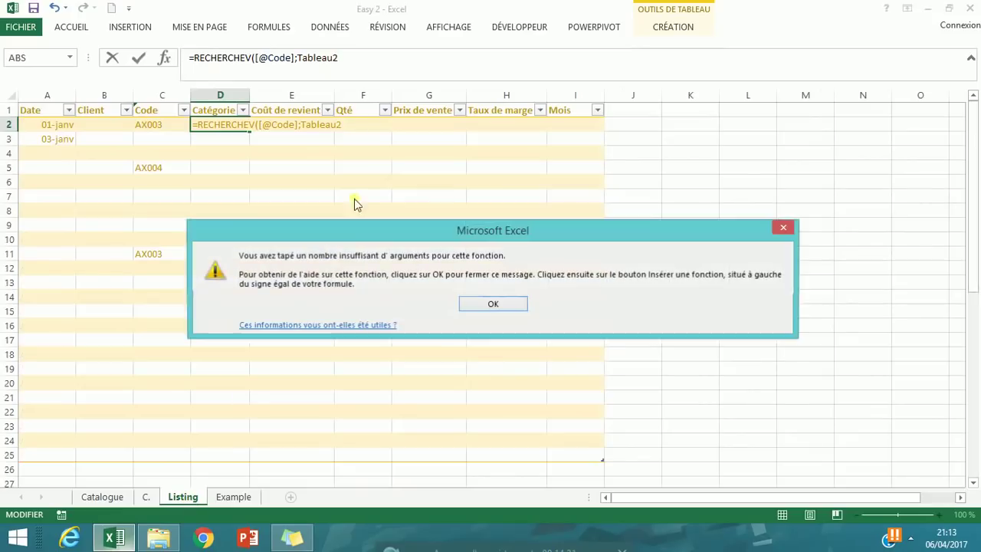
click(483, 305)
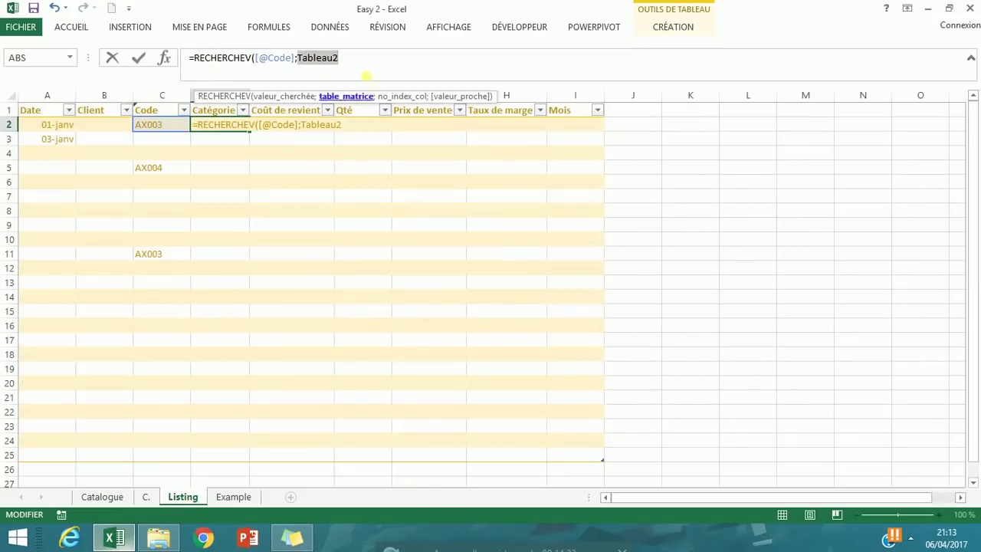
click(360, 63)
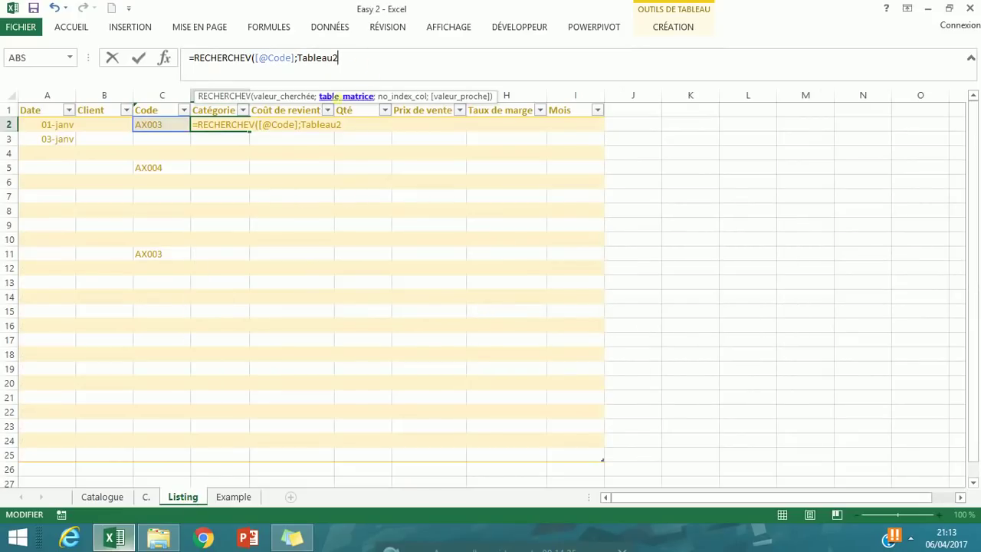
click(154, 499)
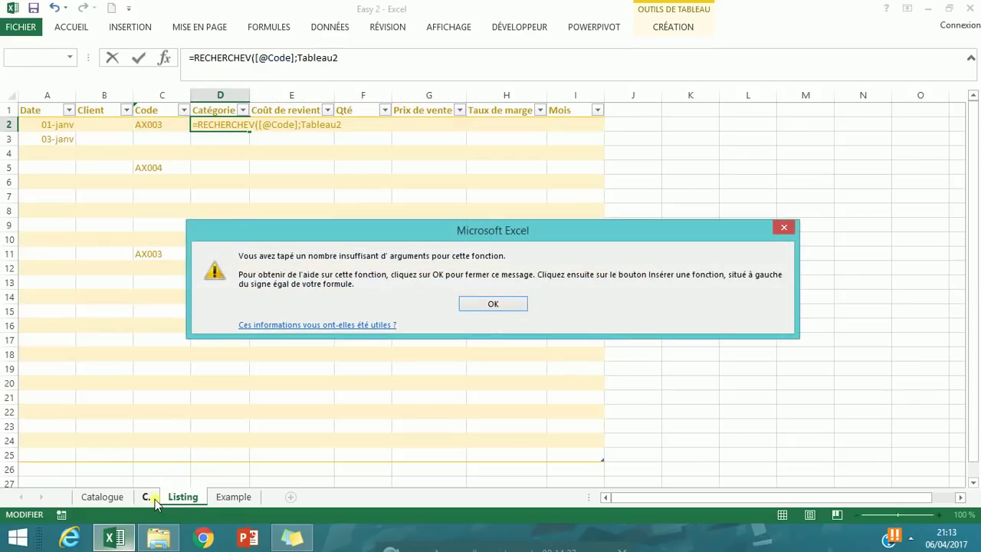
click(492, 305)
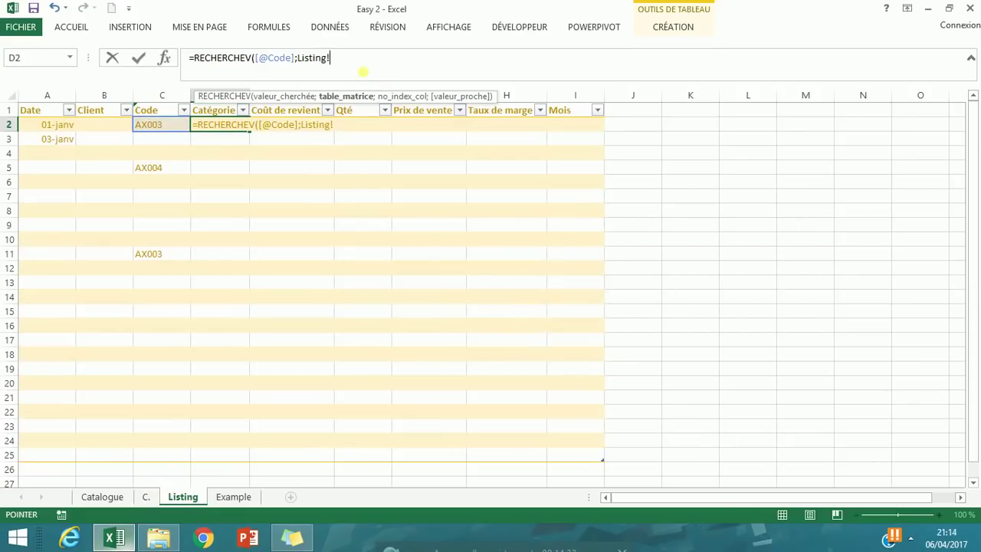
double_click(304, 66)
key(BackSpace)
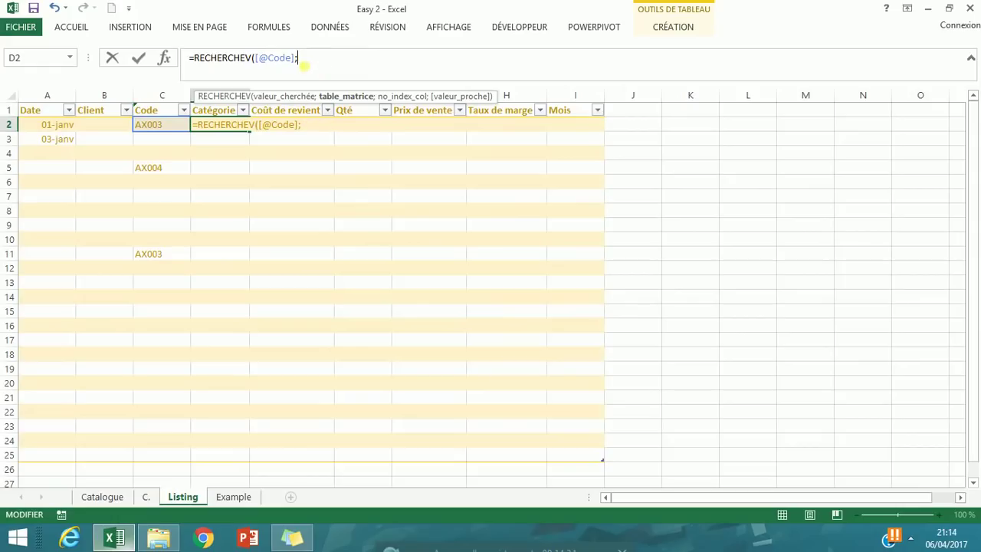
Set the product table Tableau2 on the C. sheet as the lookup table of the RECHERCHEV formula in D2.
click(148, 498)
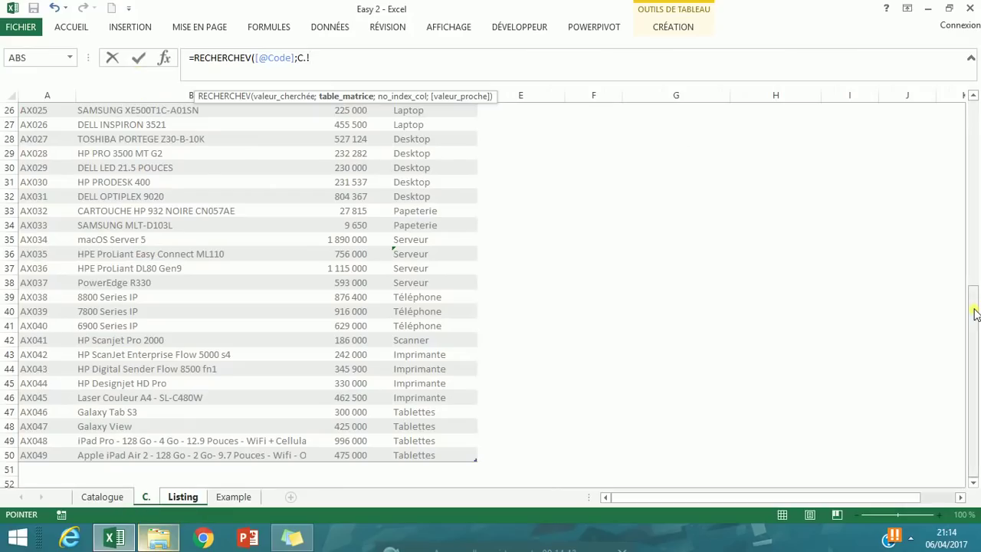
drag(976, 311, 977, 90)
drag(66, 127, 442, 461)
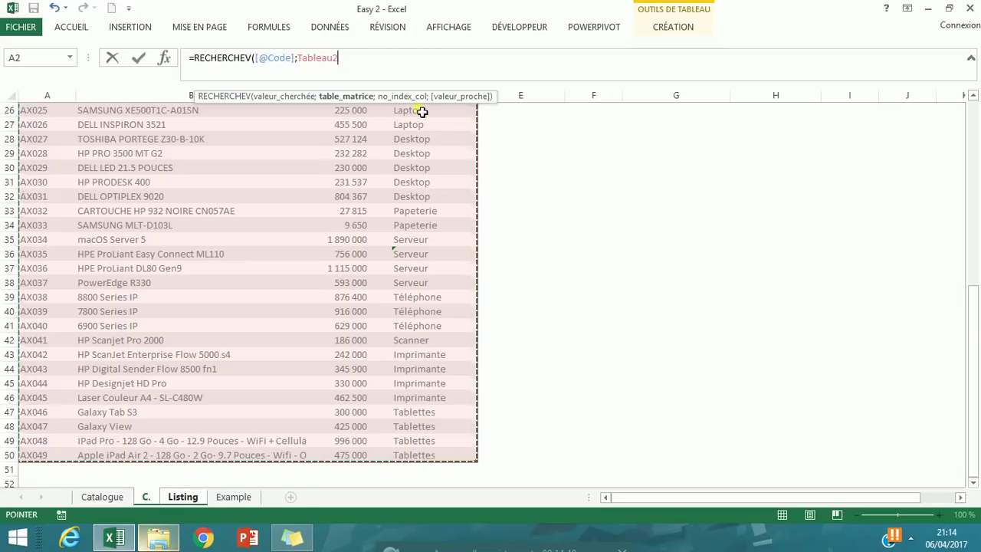
text(;)
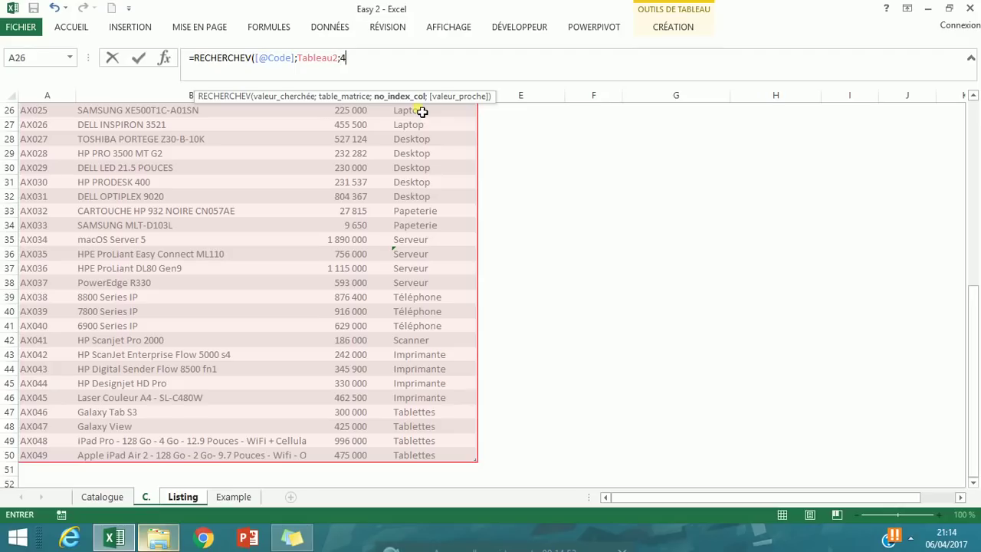
text(4;)
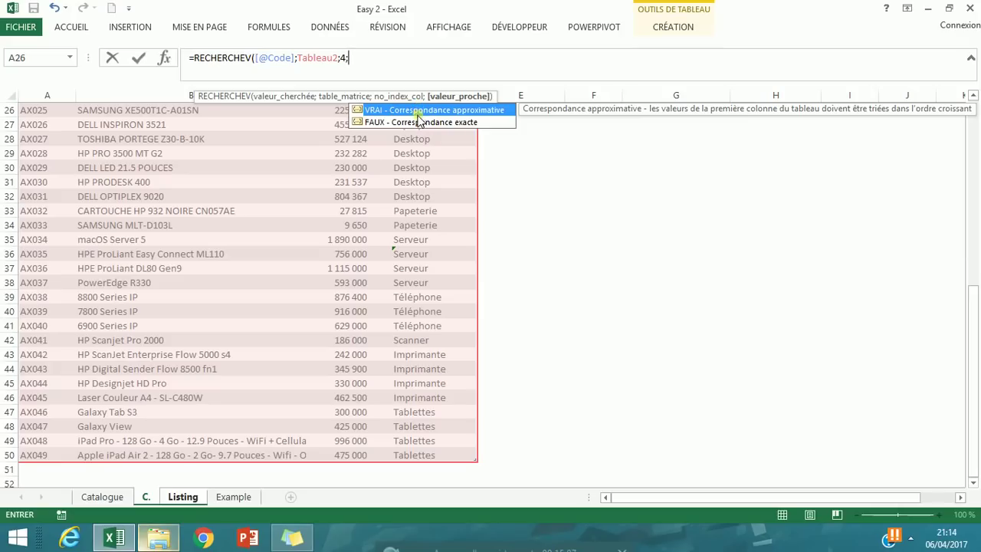
click(419, 125)
double_click(419, 124)
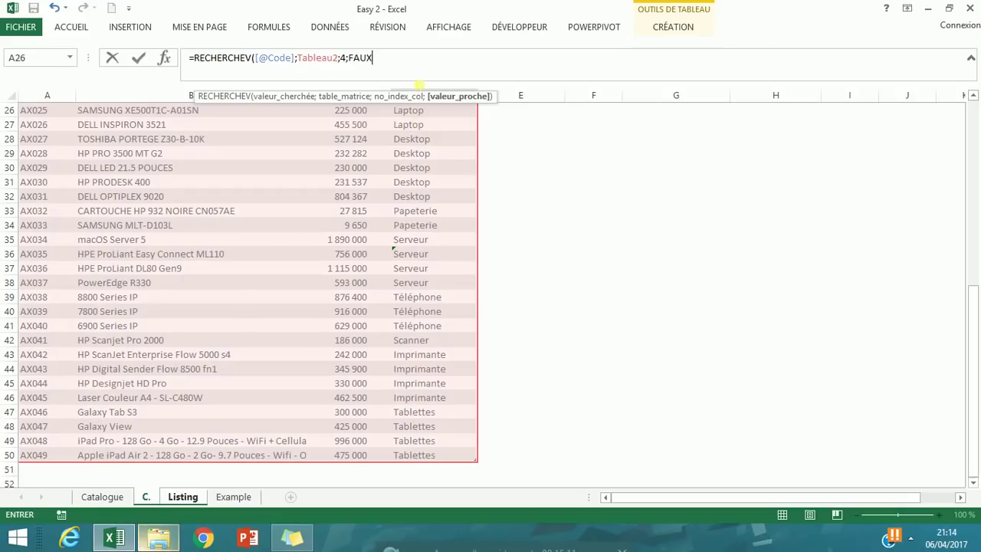
text())
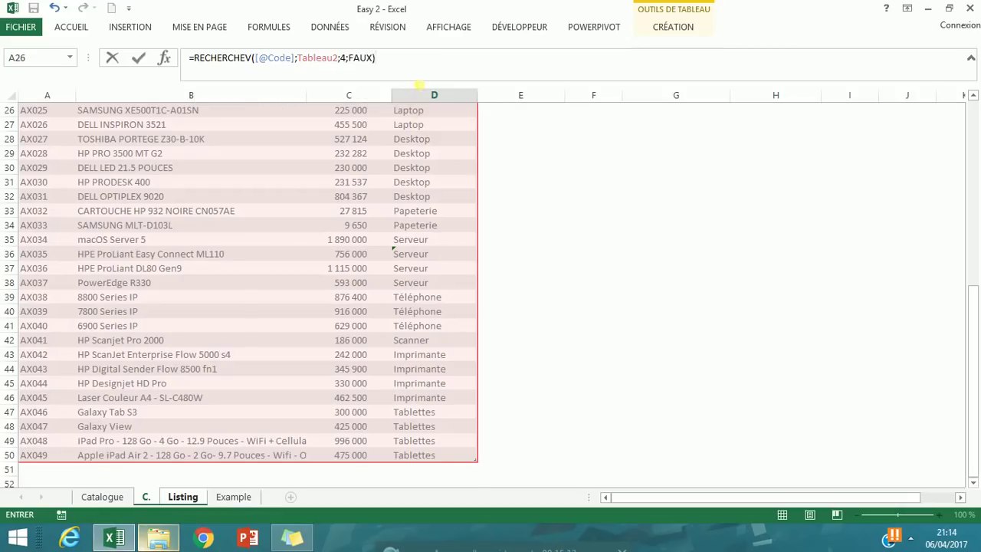
key(Return)
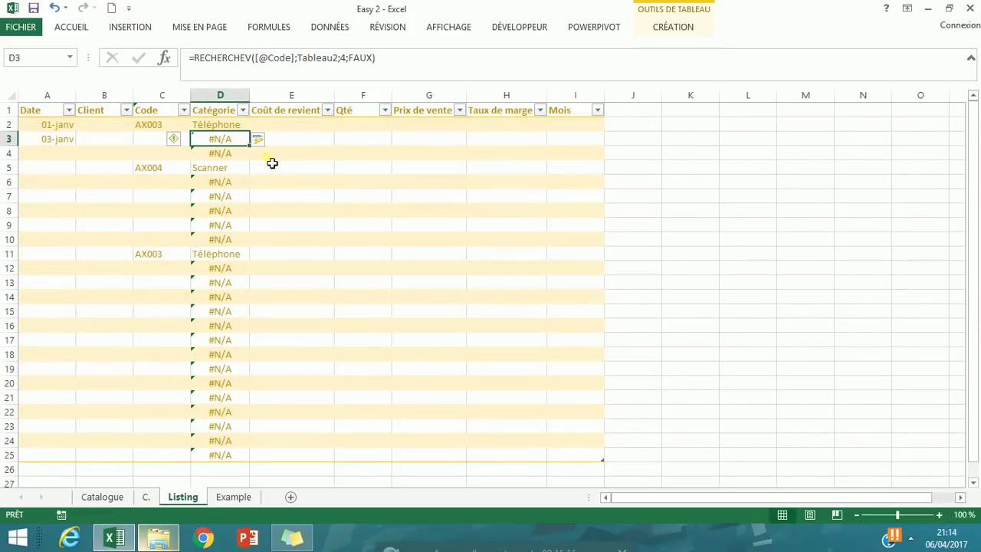
click(219, 127)
Choose code AX004 in C3 and code AX007 in C4 of the Listing table.
click(162, 140)
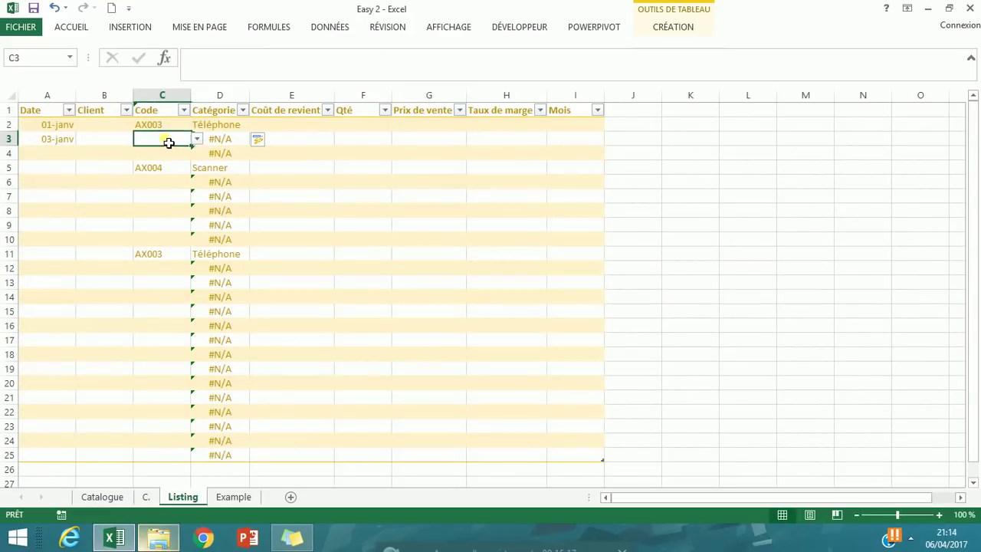
click(196, 140)
click(176, 180)
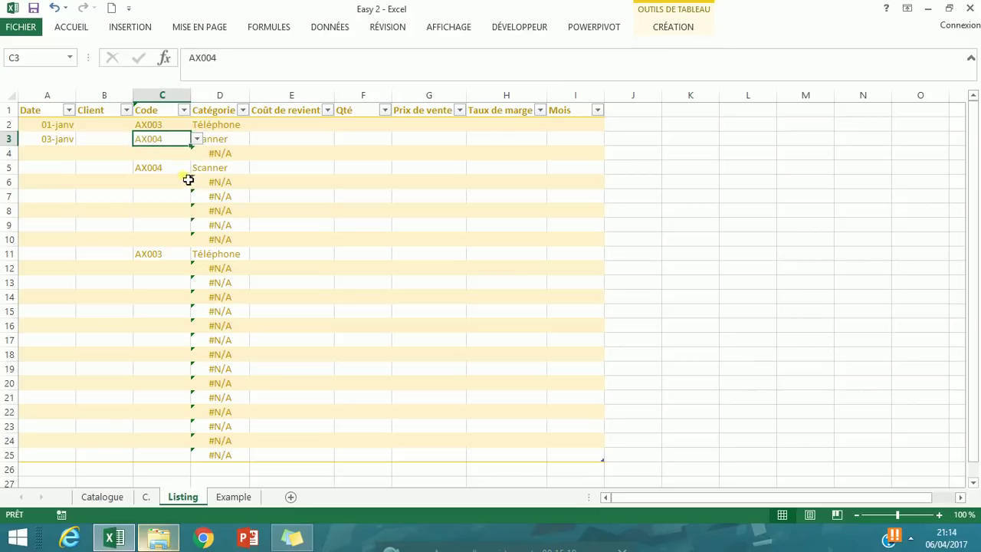
click(184, 160)
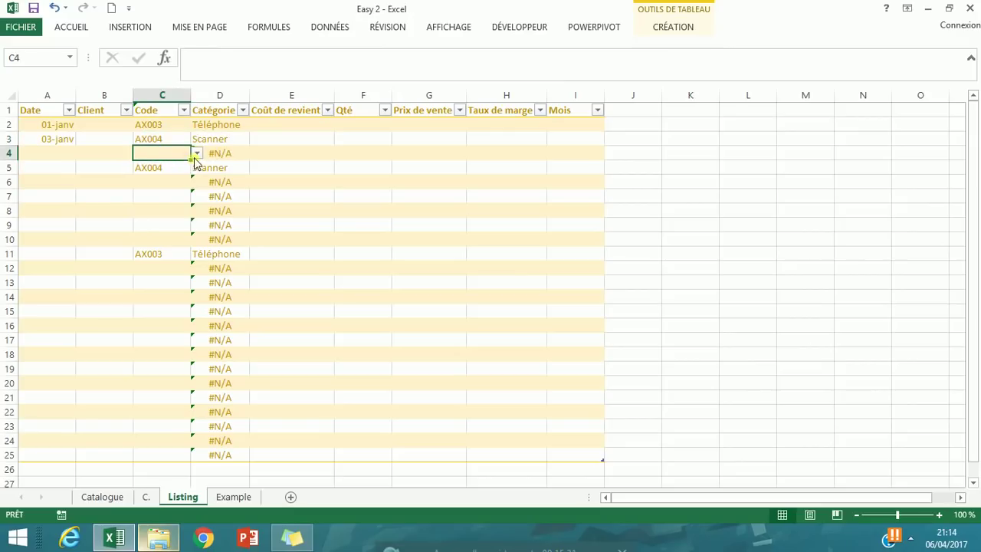
click(196, 153)
click(169, 221)
Choose code AX027 in C8 of the Code column.
click(159, 211)
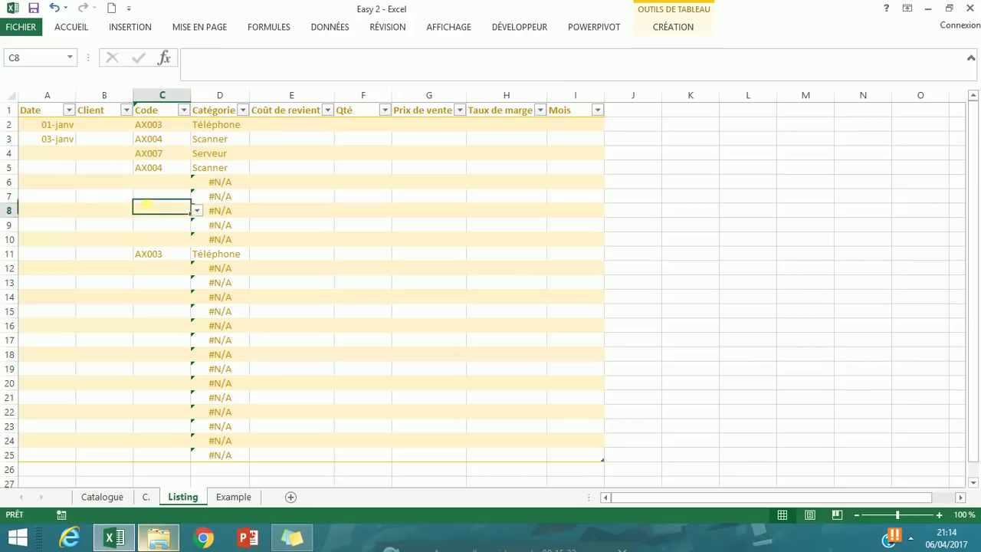
click(196, 210)
drag(196, 235, 197, 254)
click(164, 255)
click(292, 282)
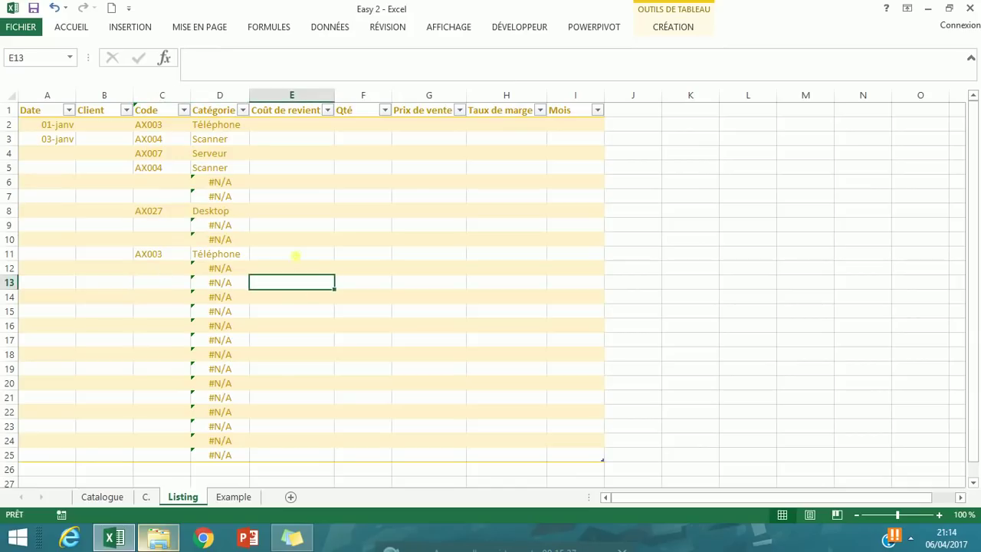
click(277, 127)
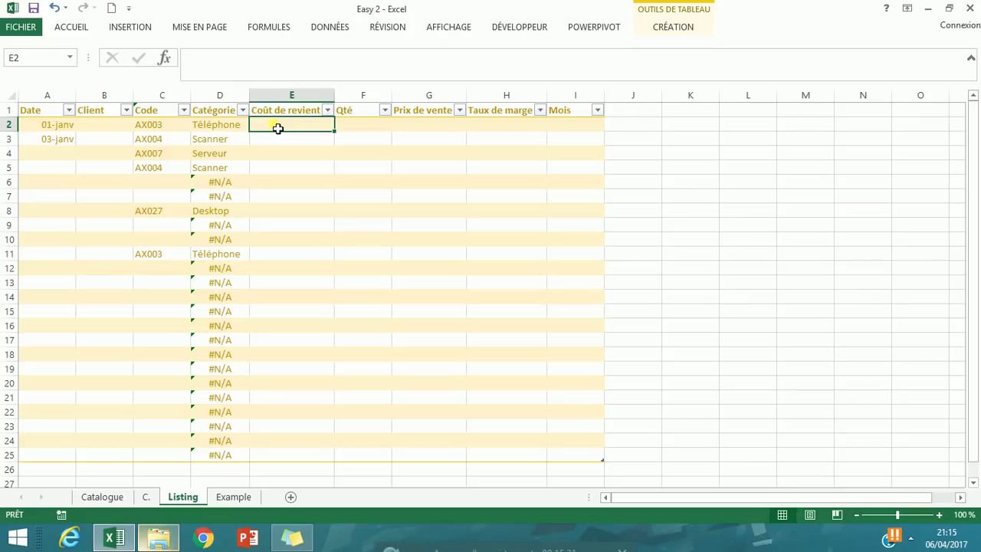
text(=RE)
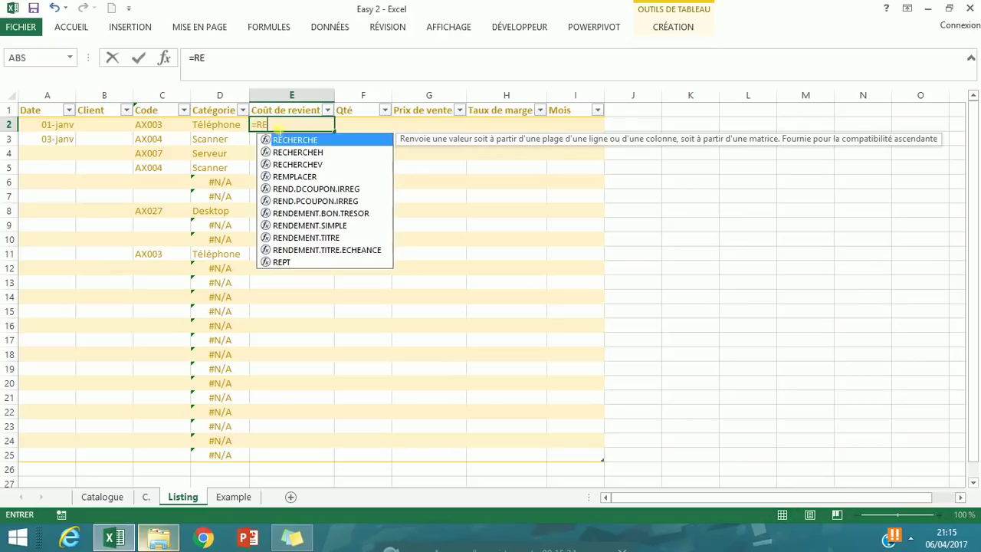
double_click(309, 164)
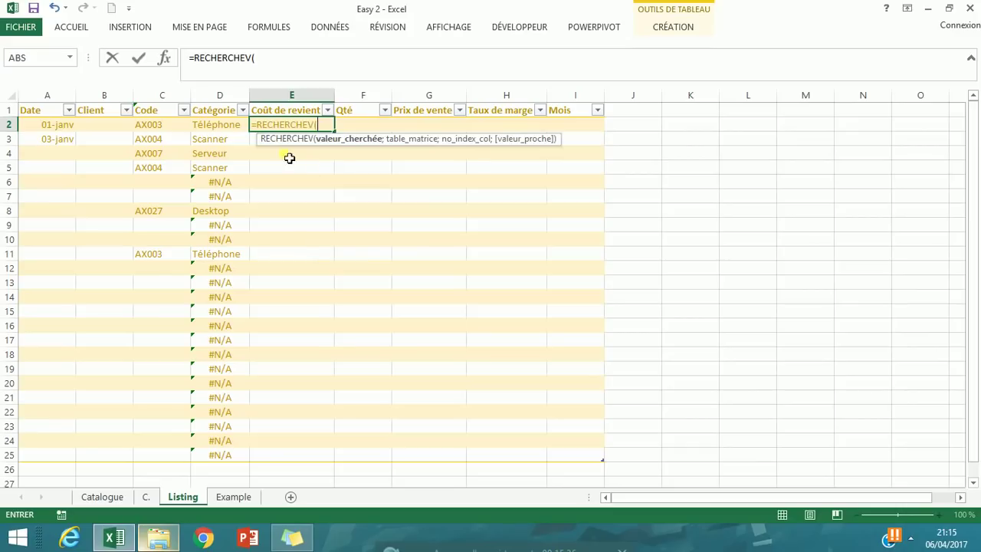
click(173, 128)
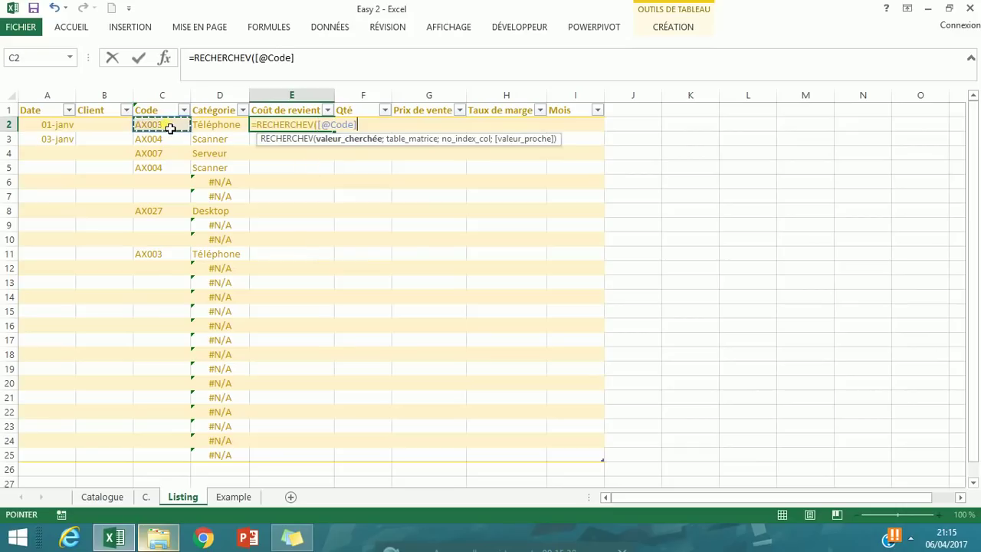
text(;)
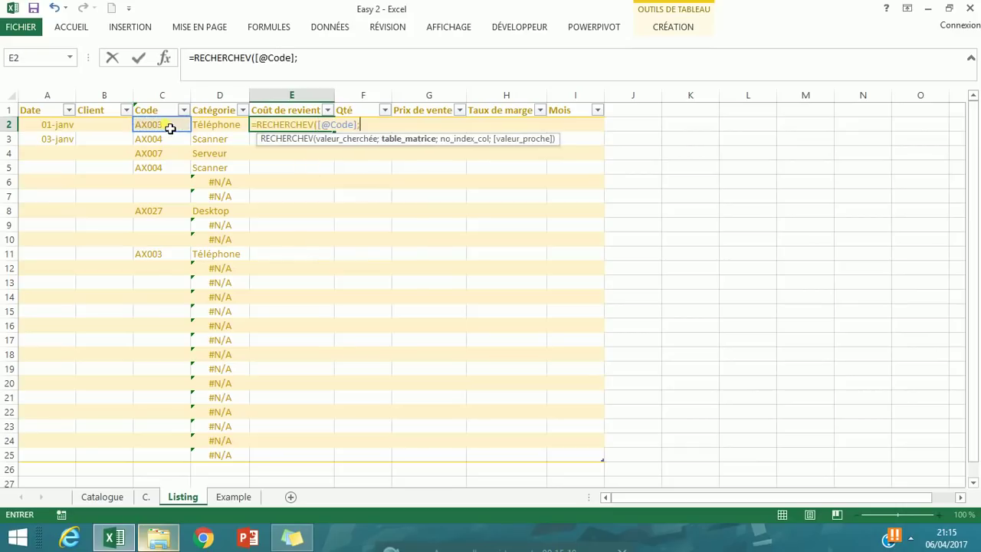
Set the product table Tableau2 on the C. sheet as the lookup table of the Coût de revient formula.
click(145, 496)
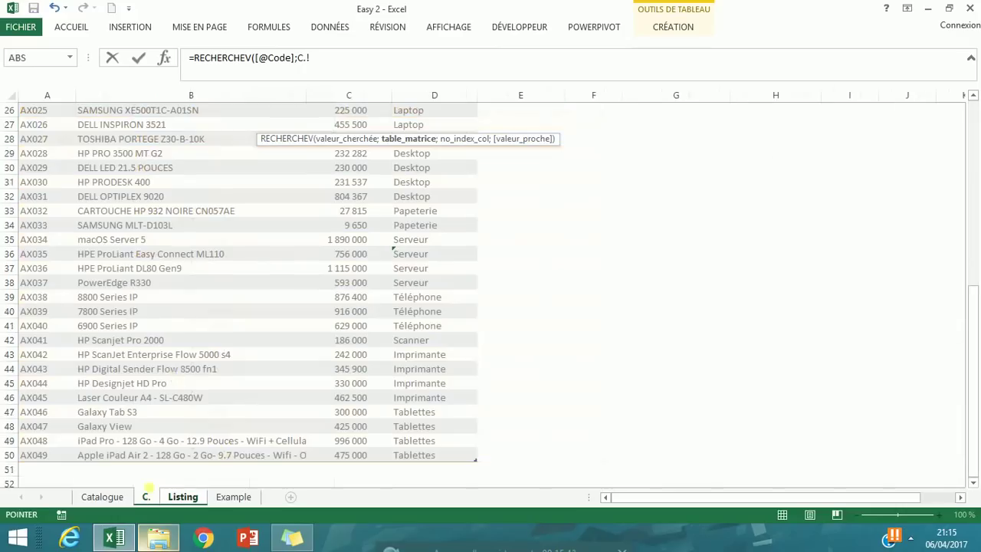
drag(973, 314, 973, 129)
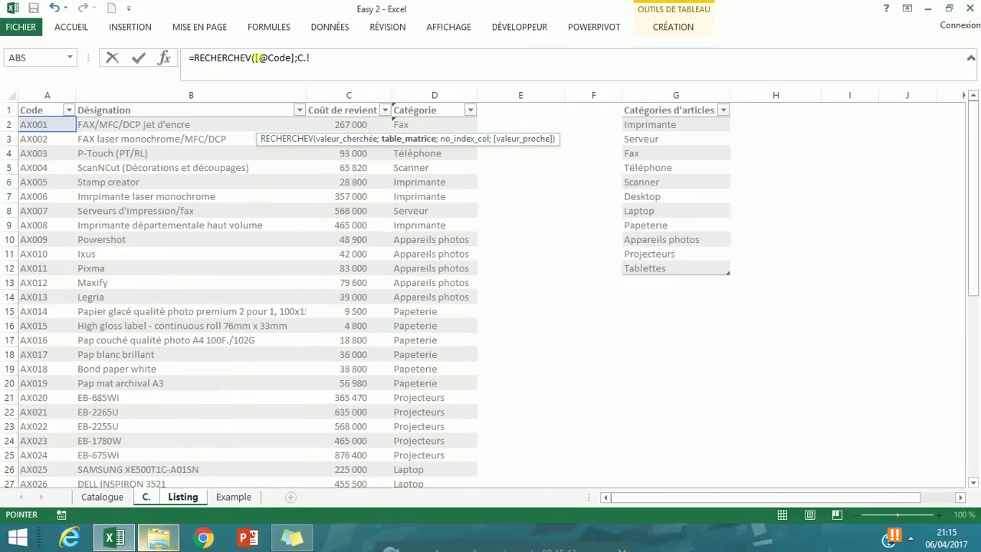
drag(67, 124, 453, 457)
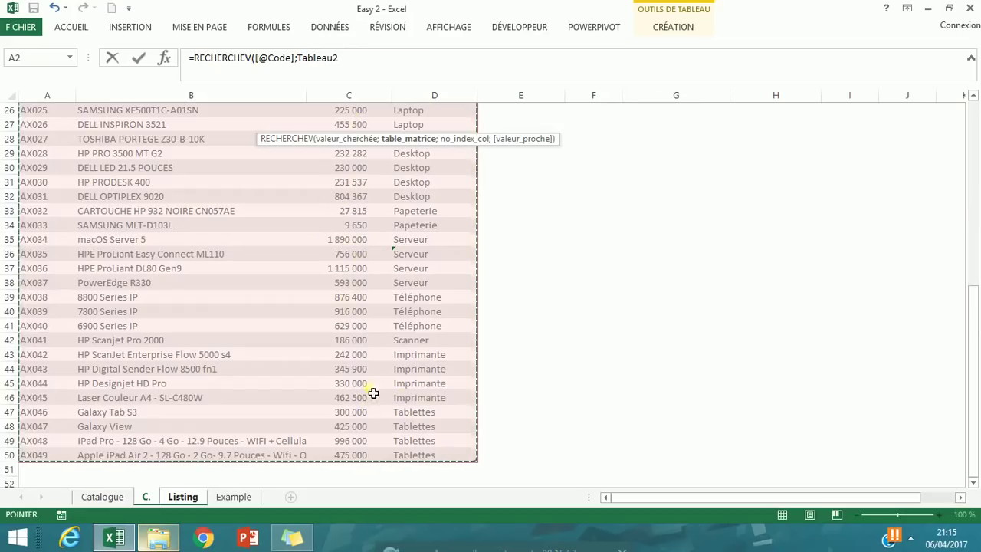
click(413, 77)
text(;3;)
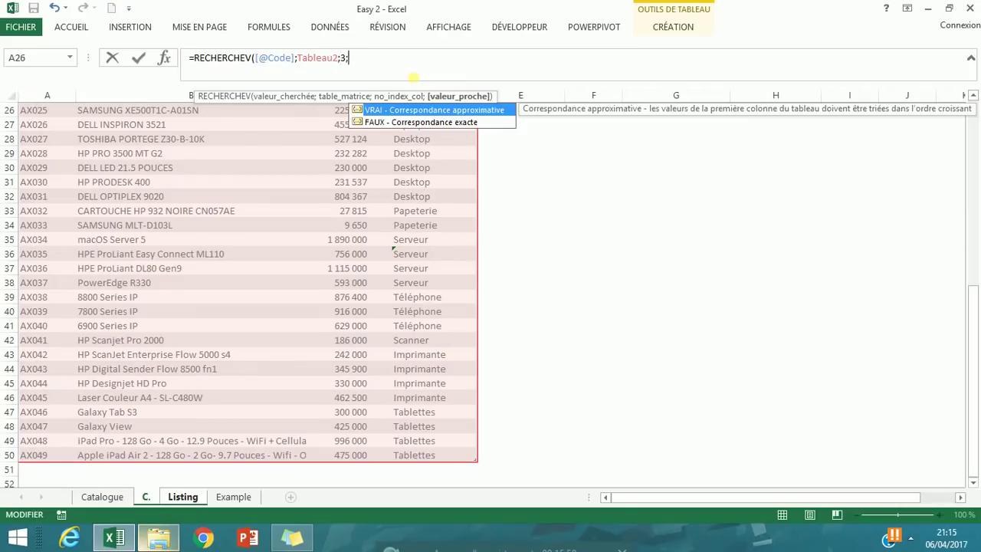
text(FAUX))
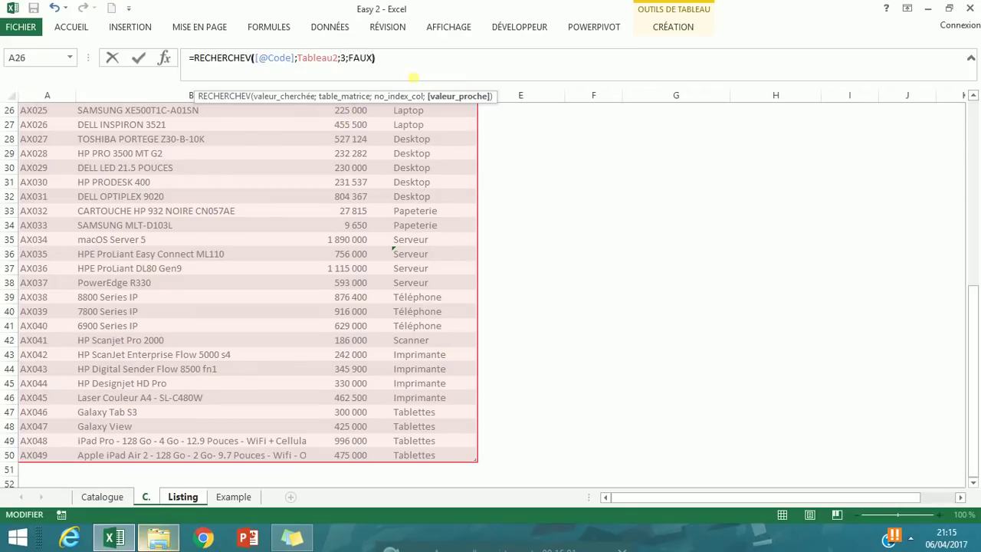
key(Return)
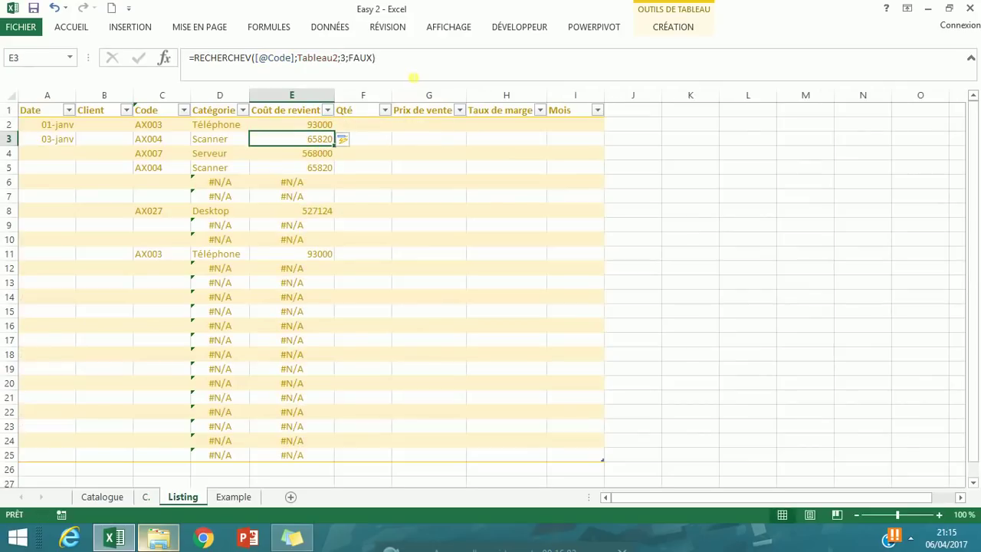
Choose code AX005 in C6 and check the category and cost lookups of that row.
click(177, 188)
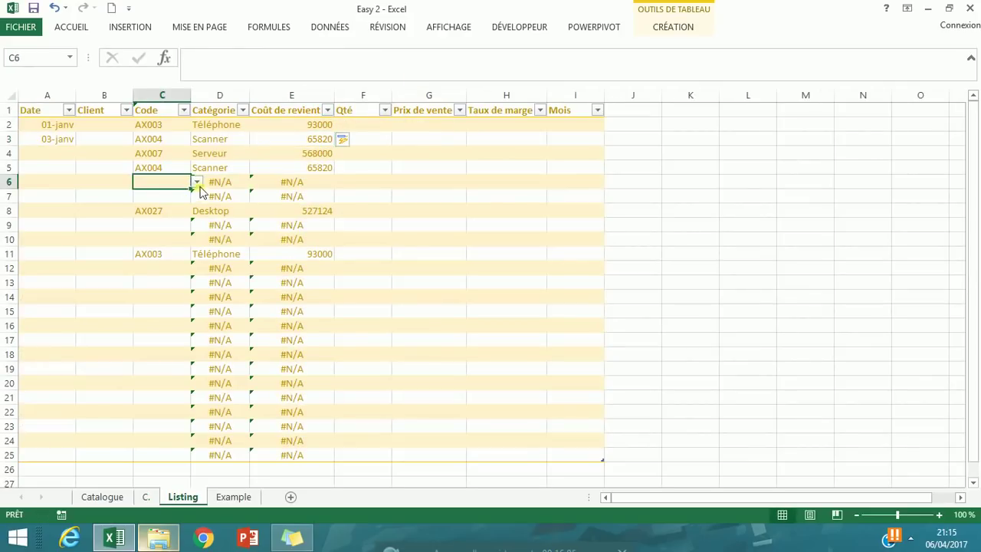
click(196, 183)
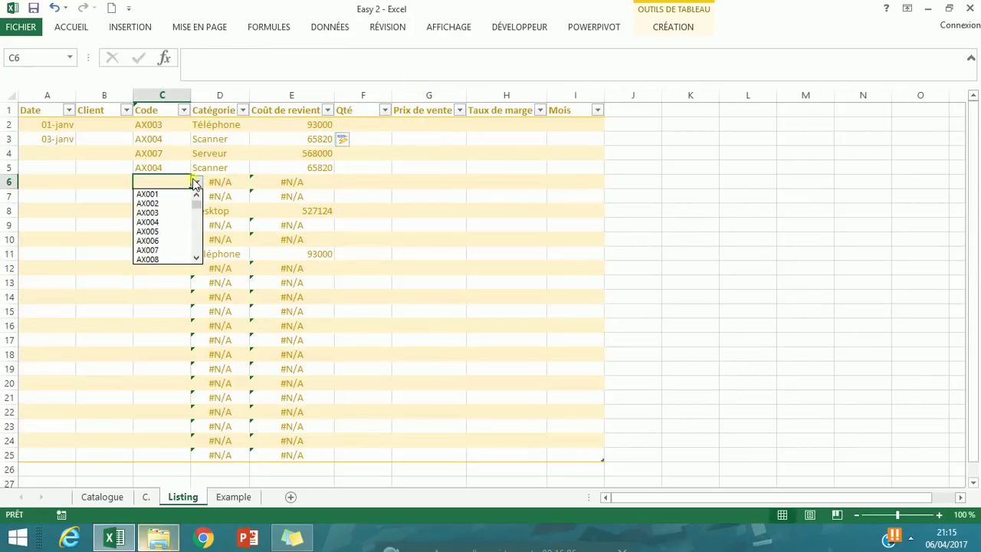
click(169, 232)
click(324, 212)
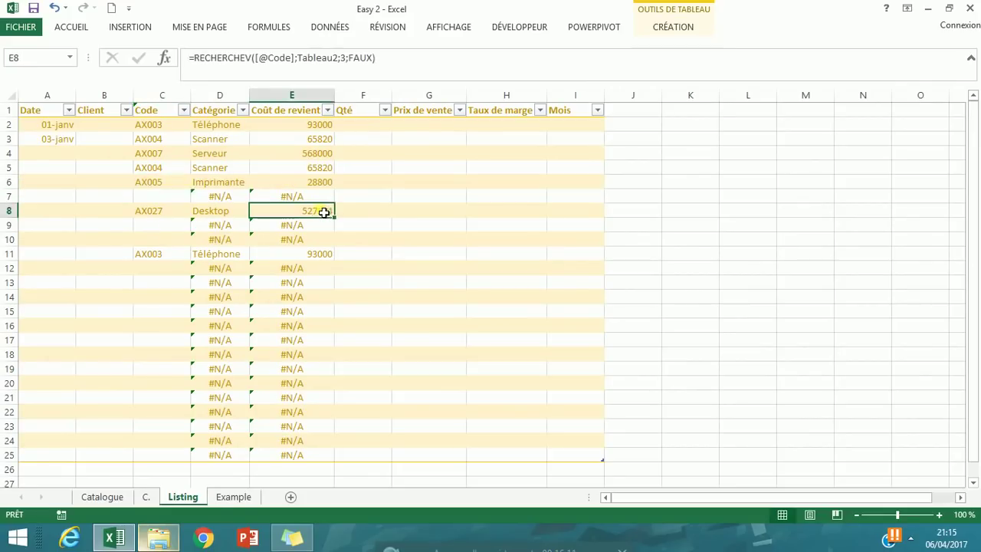
click(162, 185)
click(244, 187)
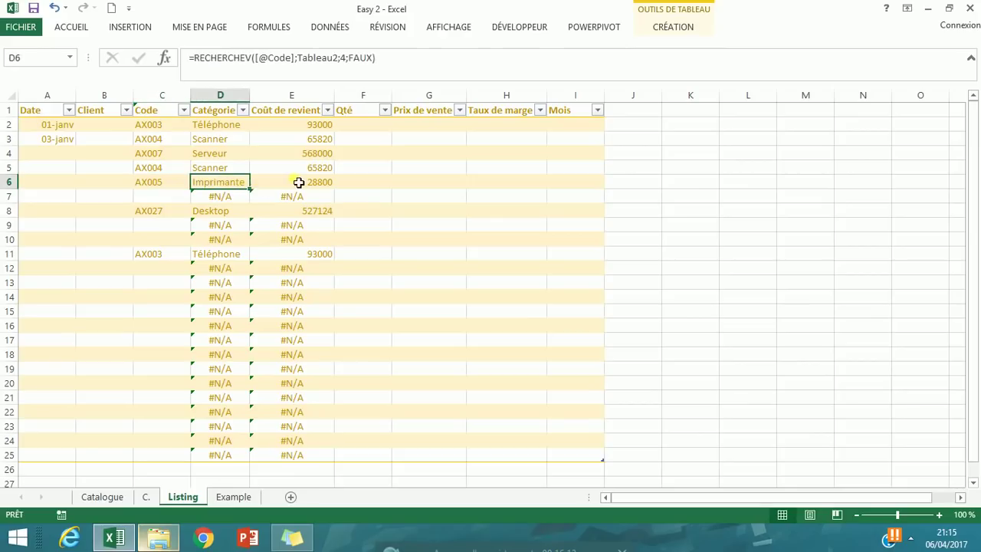
click(298, 183)
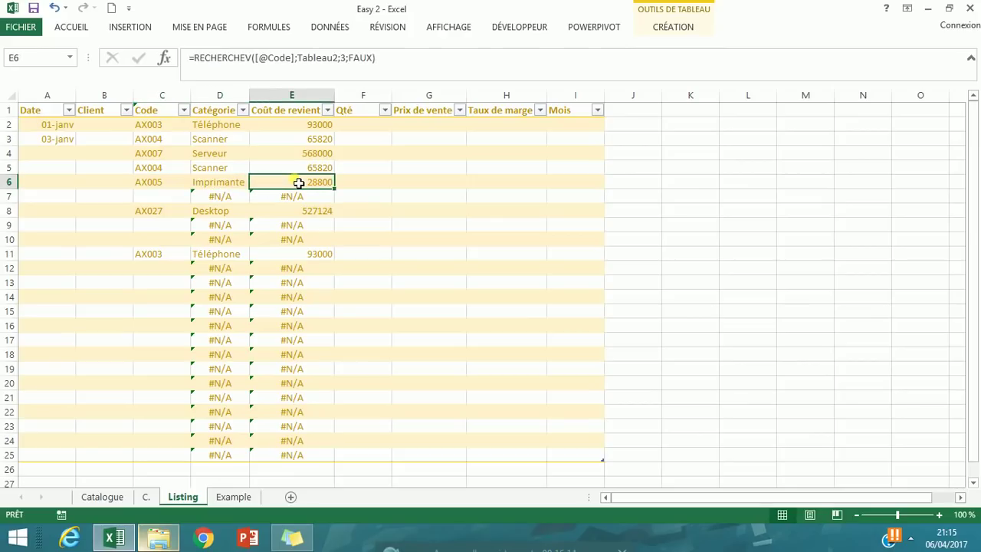
click(62, 157)
click(68, 125)
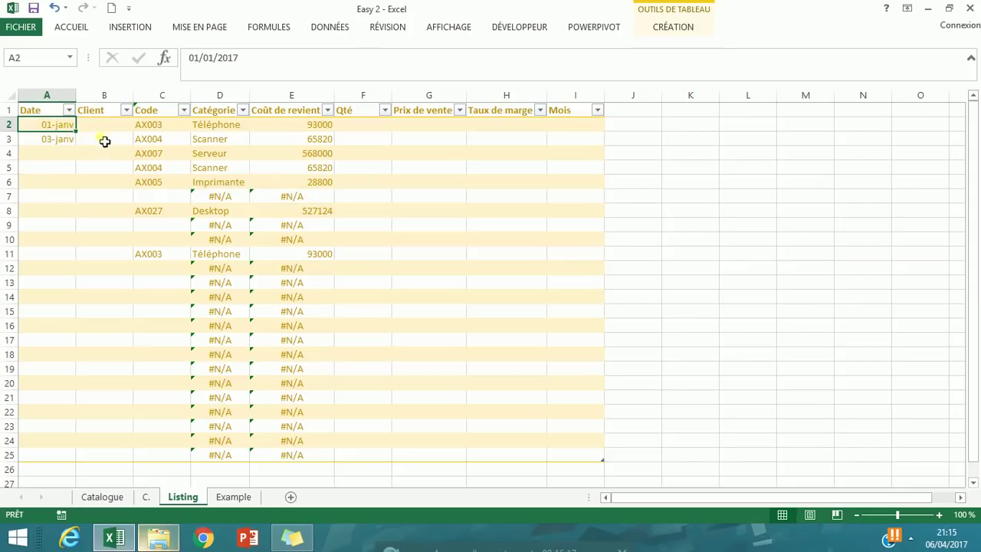
click(103, 125)
click(173, 186)
Choose code AX025 in C10 and check the category and cost lookups of that row.
click(171, 239)
click(197, 239)
drag(196, 260, 199, 285)
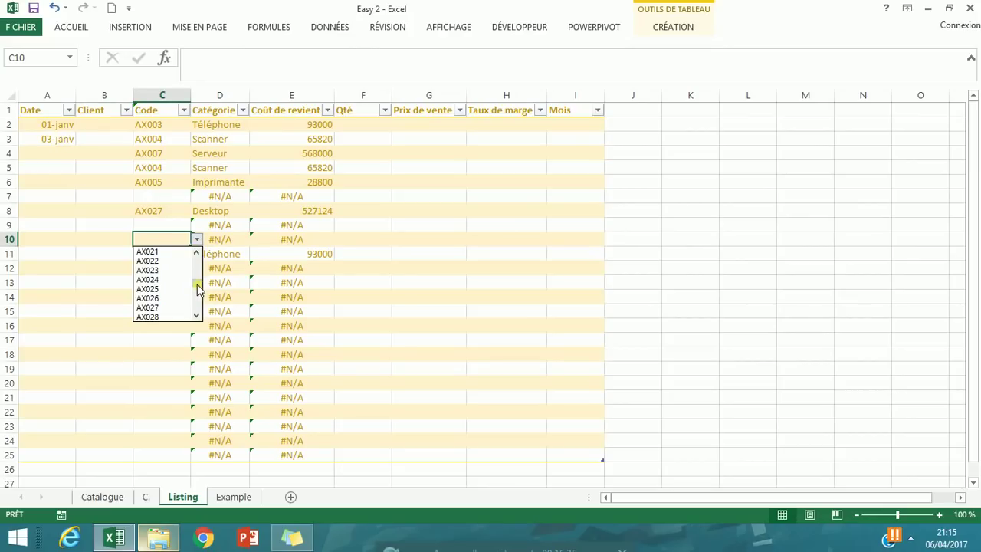
click(157, 289)
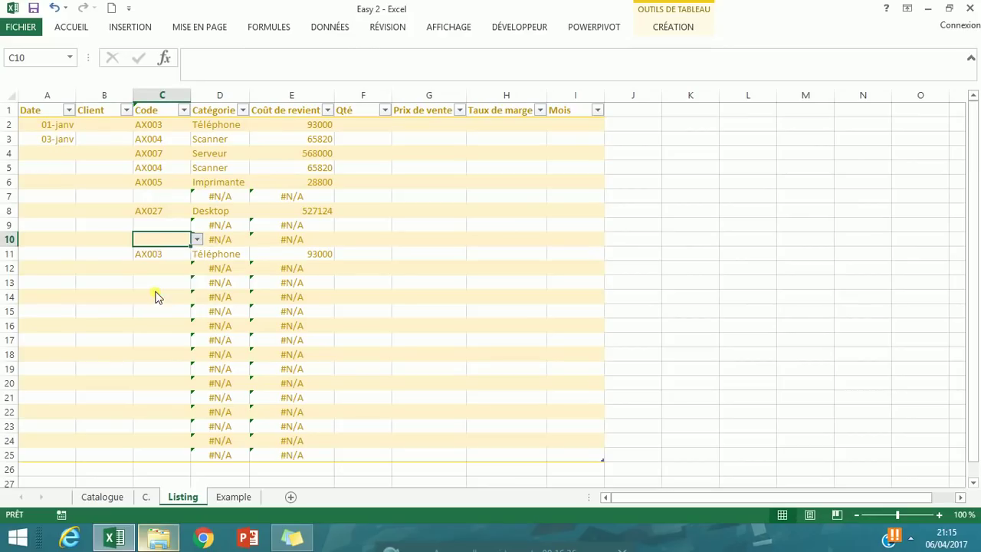
click(323, 238)
click(222, 242)
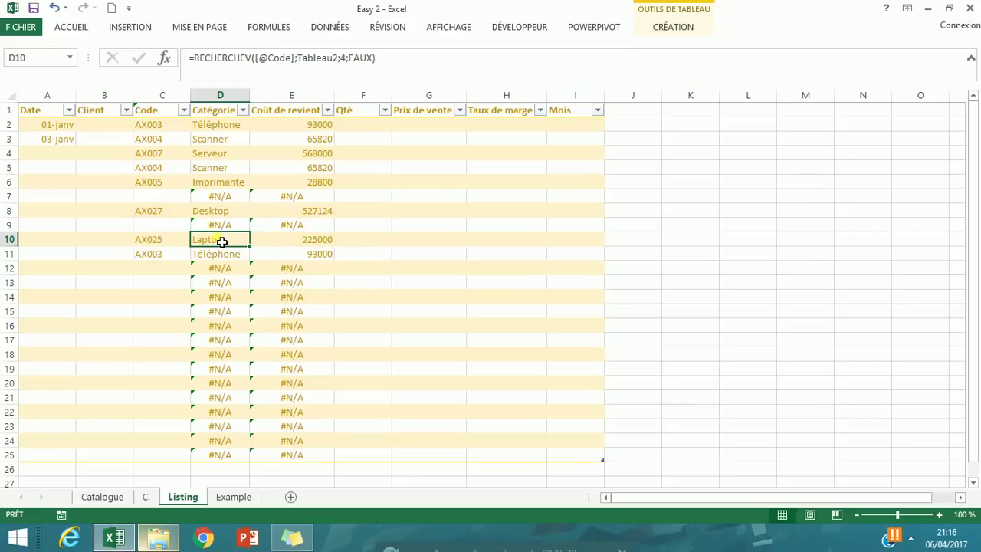
Enter a quantity of 2 and a Prix de vente of 120000 in the first row of the Listing table.
click(361, 127)
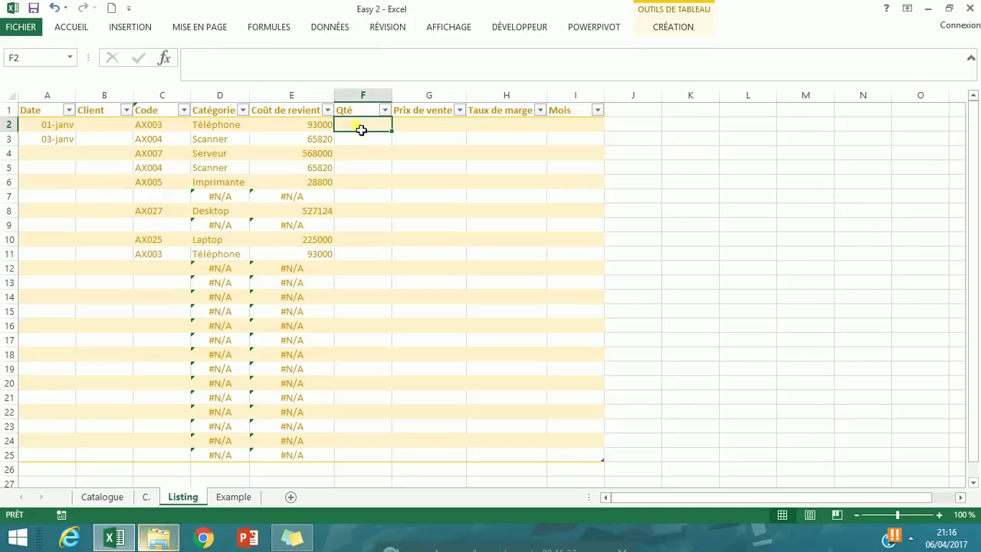
text(2)
key(Tab)
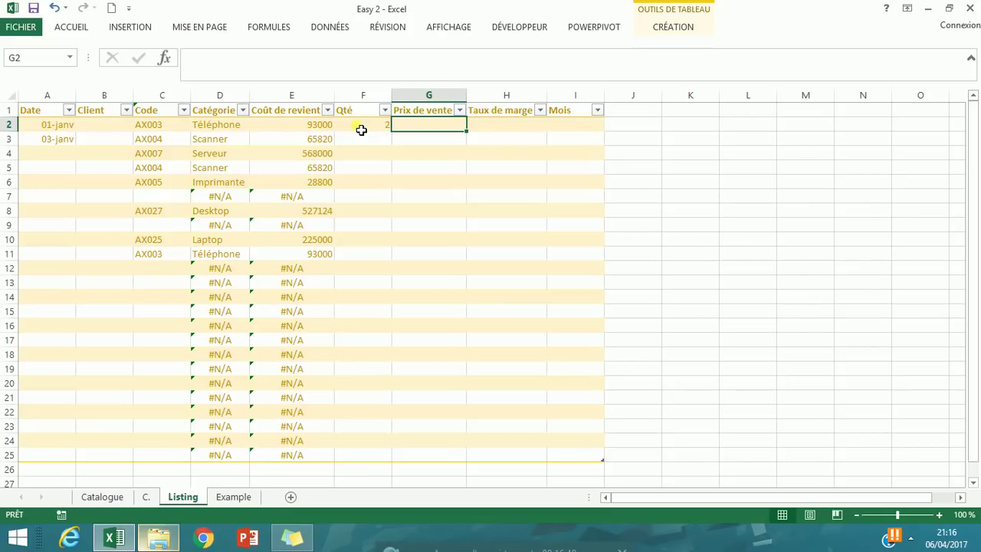
text(120000)
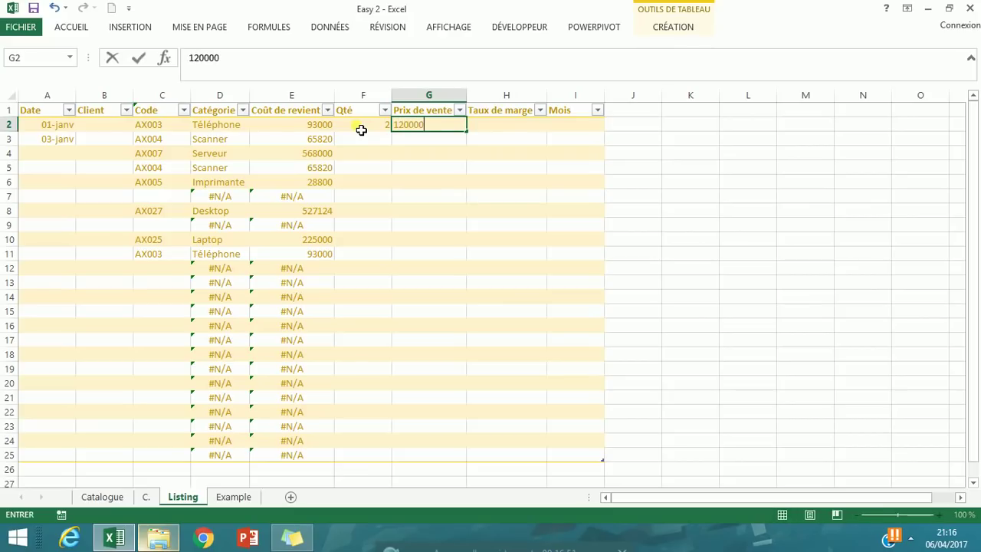
key(Return)
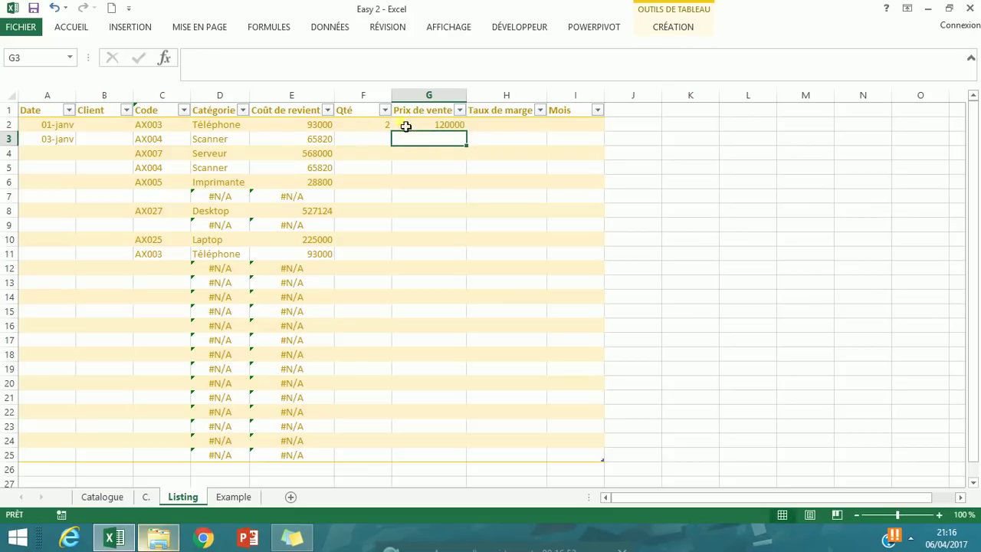
click(522, 130)
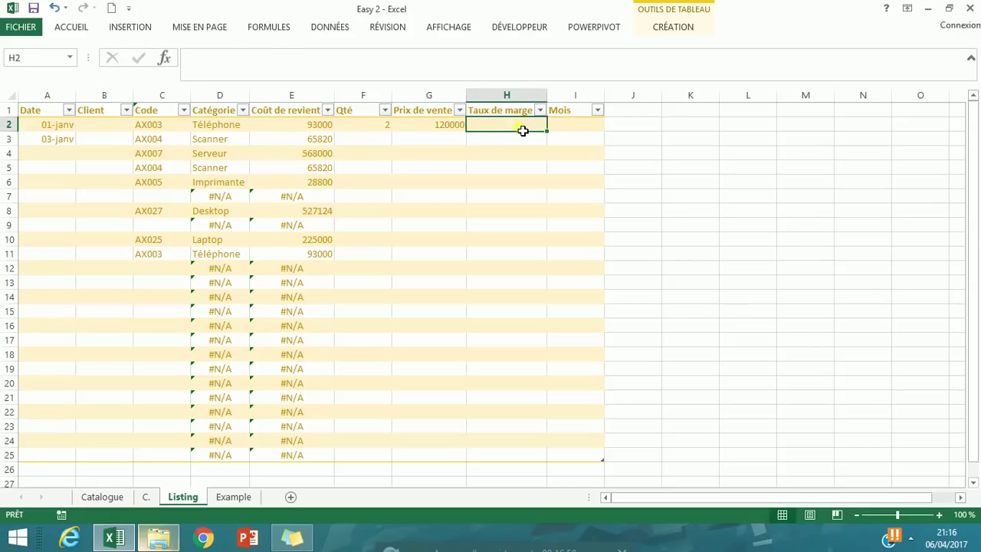
text(=)
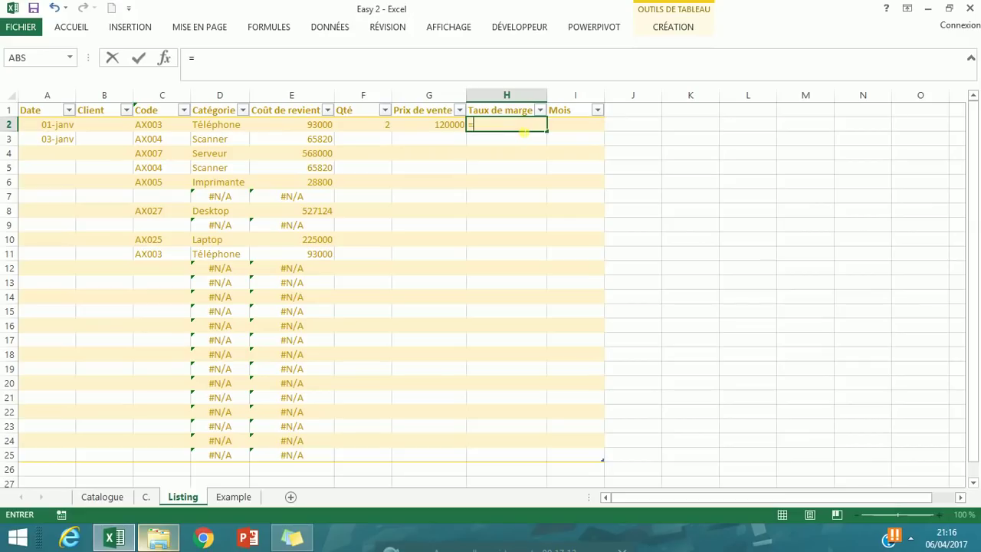
key(Escape)
click(522, 133)
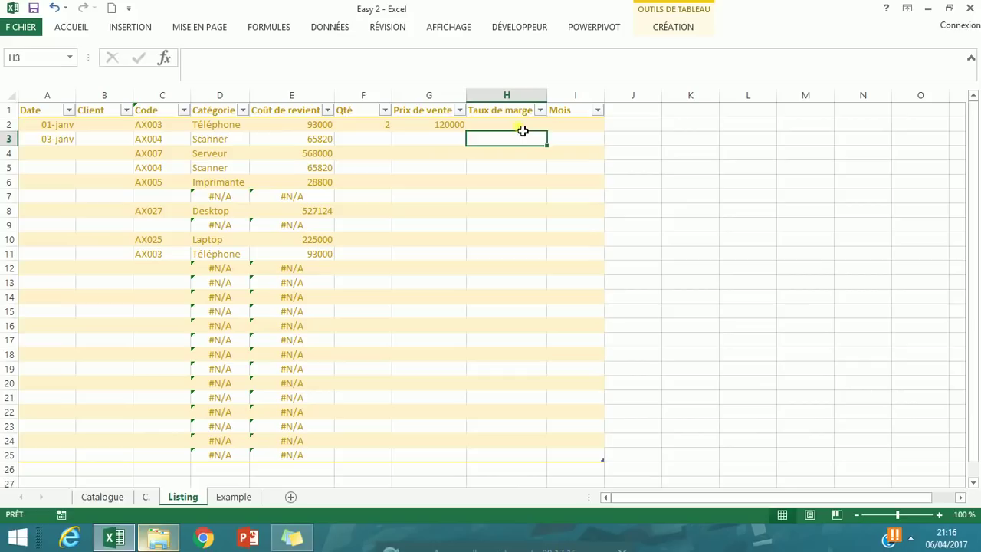
Insert a column before Taux de marge and name its header Prix de vente total.
right_click(522, 110)
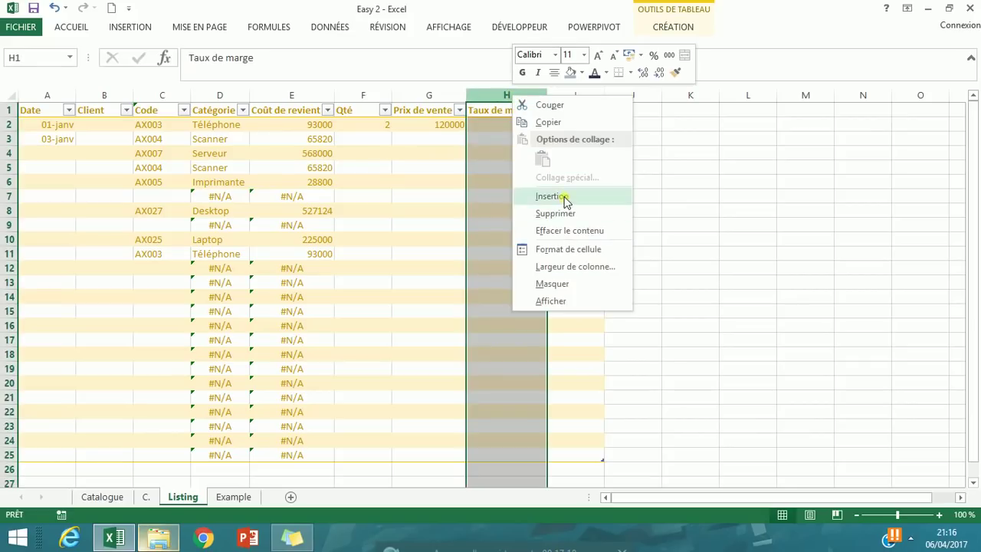
click(564, 197)
click(510, 115)
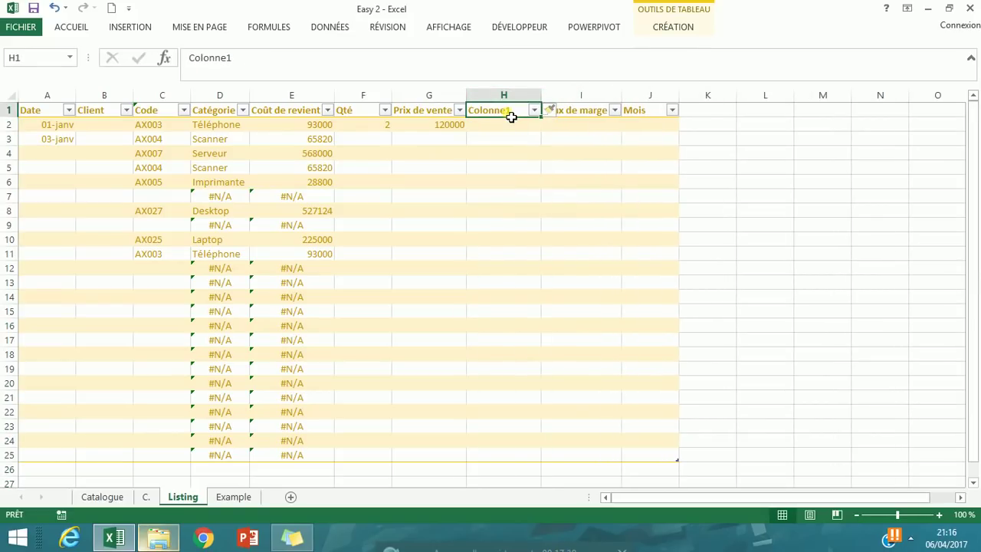
text(Prix de vente total)
key(Return)
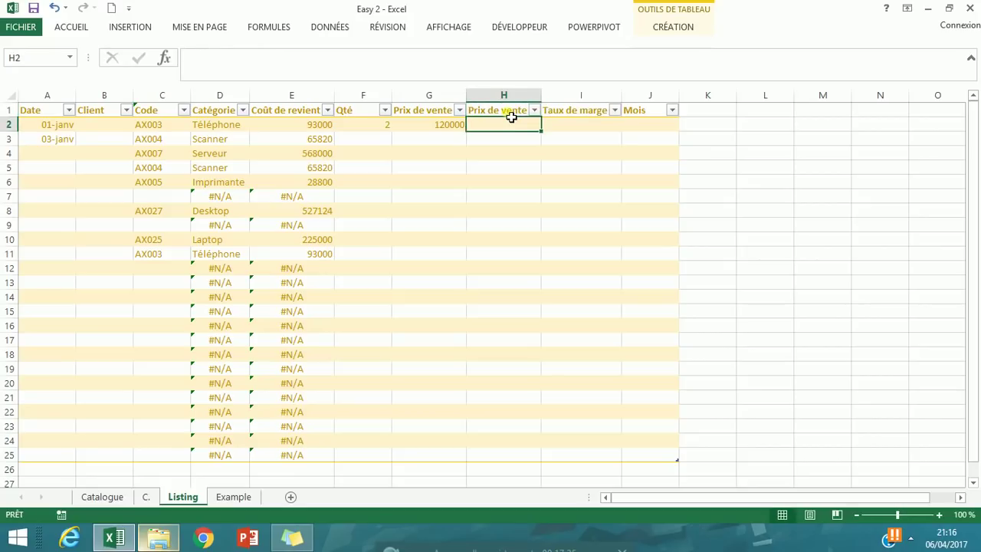
text(=)
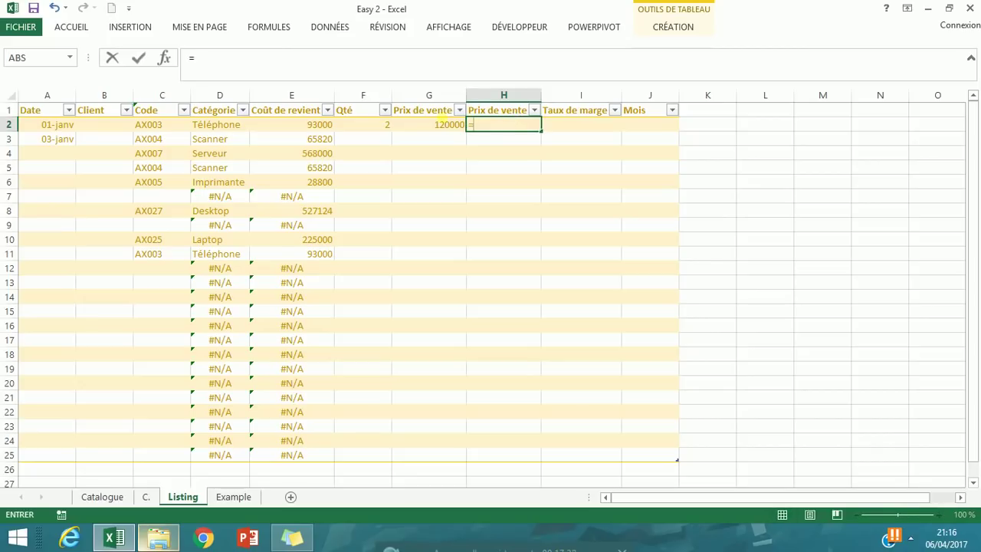
click(421, 130)
text(-)
key(BackSpace)
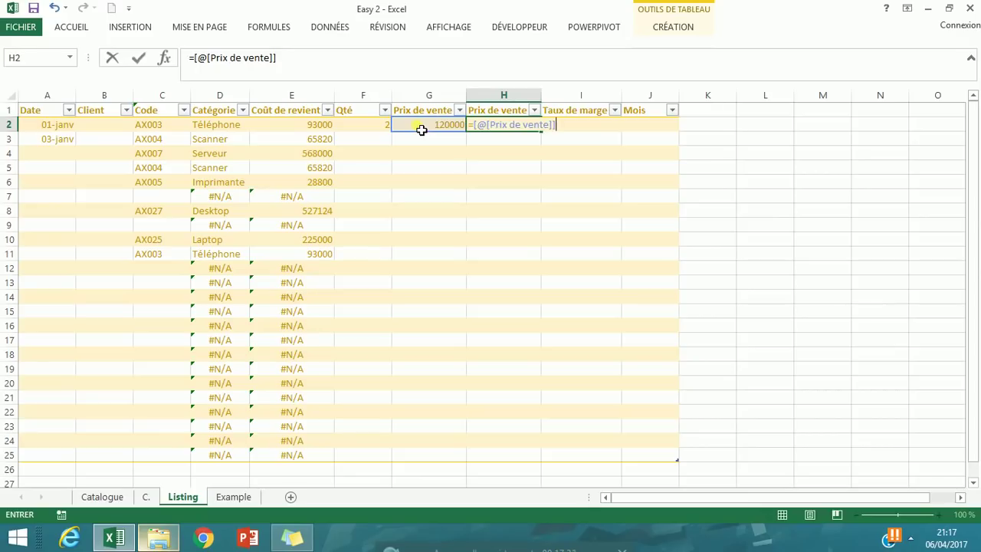
text(*)
click(377, 131)
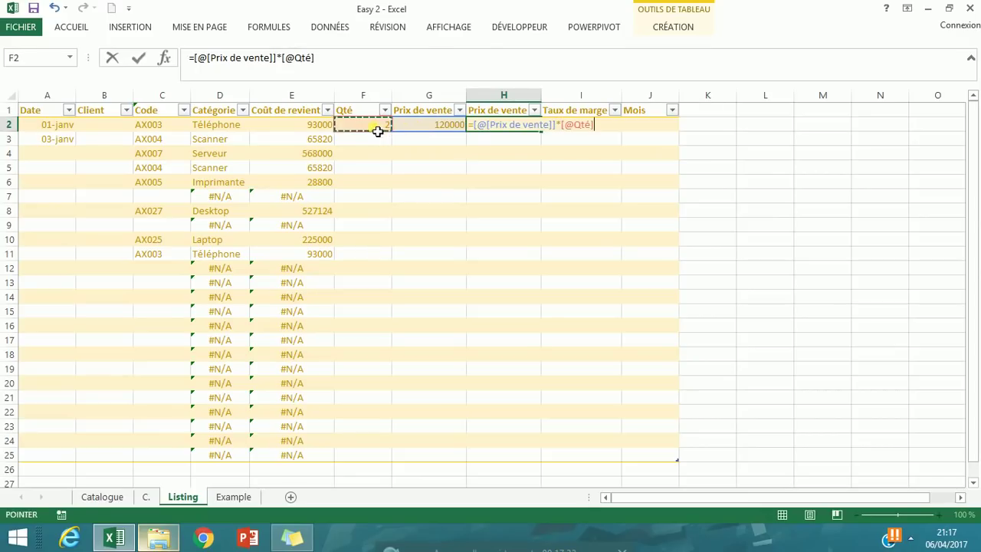
key(Return)
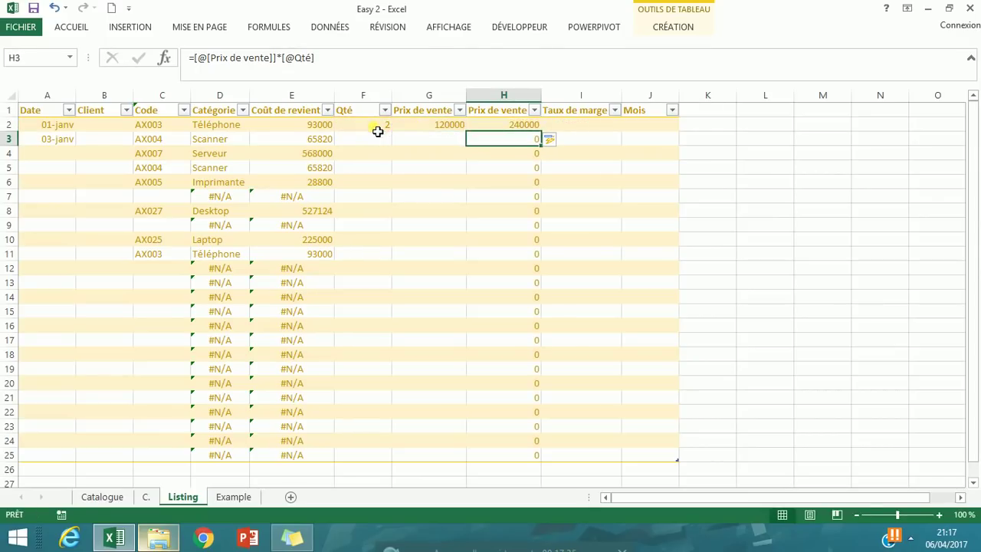
Examine the Prix de vente total column from the first to the last table row to check the formula's propagation.
click(537, 128)
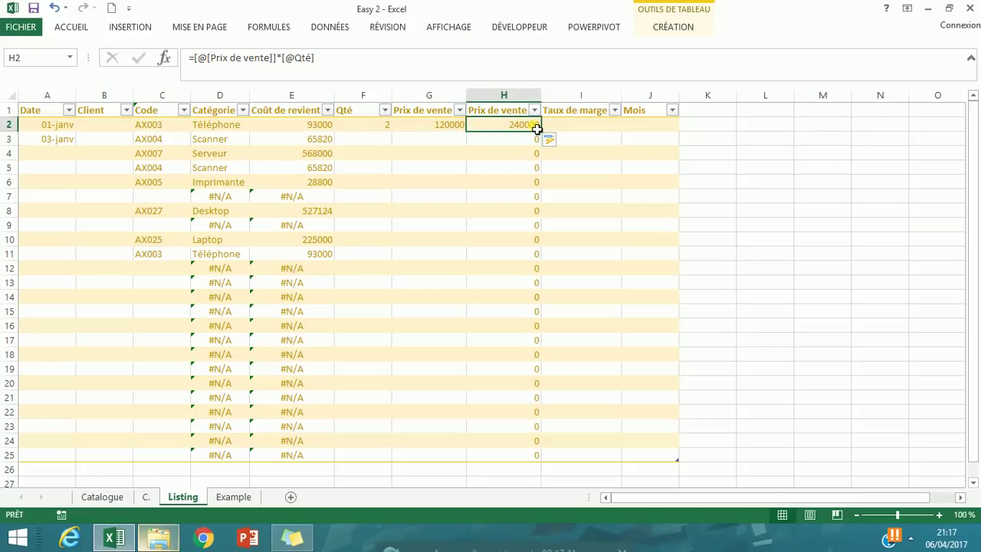
key(Down)
key(Down)
key(Down)
key(Down)
key(Down)
key(Down)
key(Down)
key(Down)
key(Down)
key(Down)
key(Down)
key(Down)
key(Down)
key(Down)
key(Down)
key(Down)
key(Down)
key(Down)
key(Down)
key(Down)
key(Up)
key(Up)
key(Up)
key(Up)
key(Up)
key(Up)
key(Up)
key(Up)
key(Up)
key(Up)
key(Up)
key(Up)
key(Up)
key(Up)
key(Up)
key(Up)
key(Up)
key(Up)
key(Up)
key(Up)
key(Up)
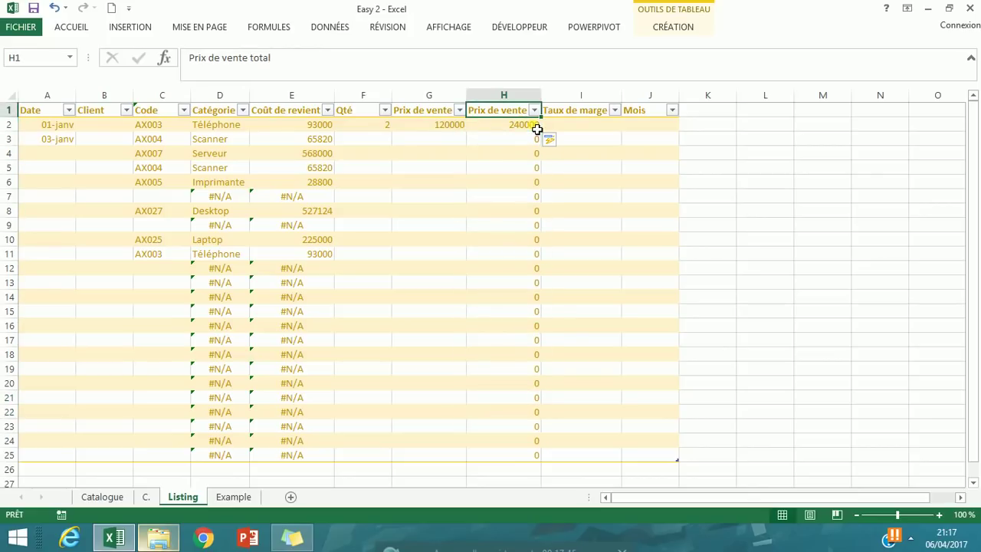
key(Down)
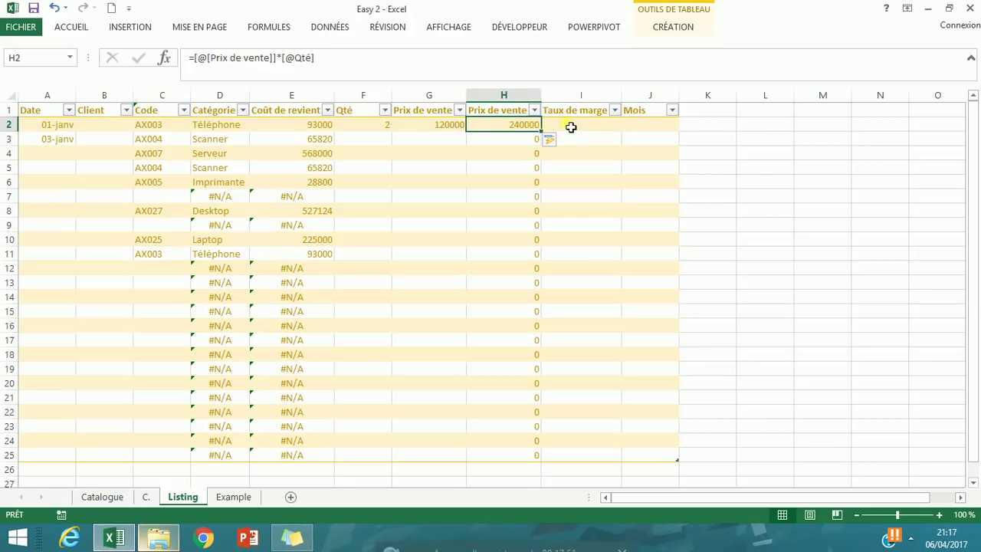
click(571, 127)
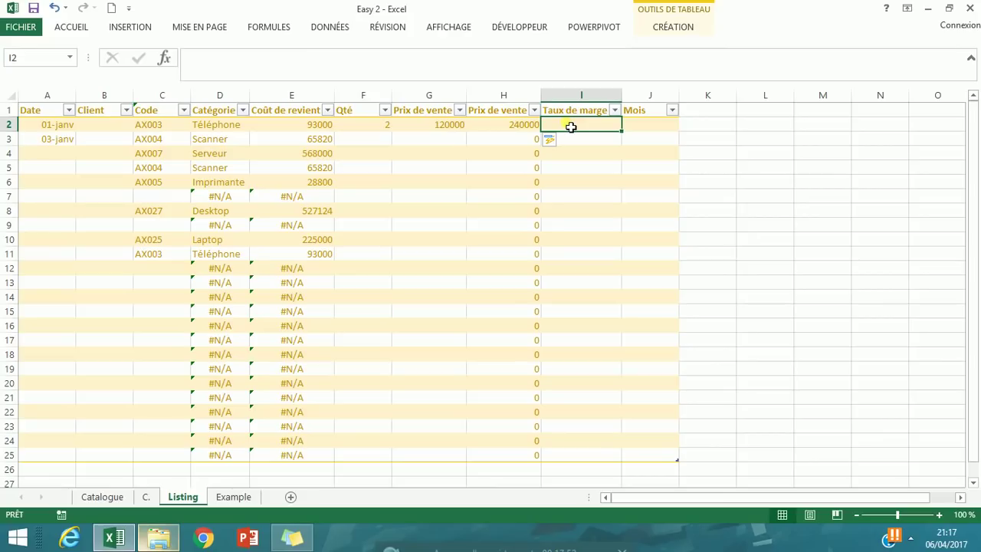
text(=)
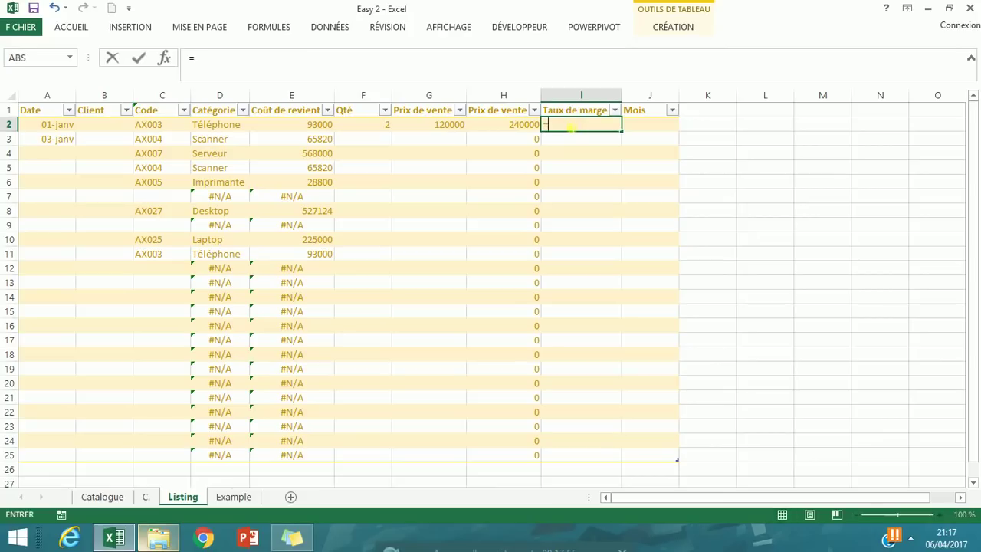
click(523, 128)
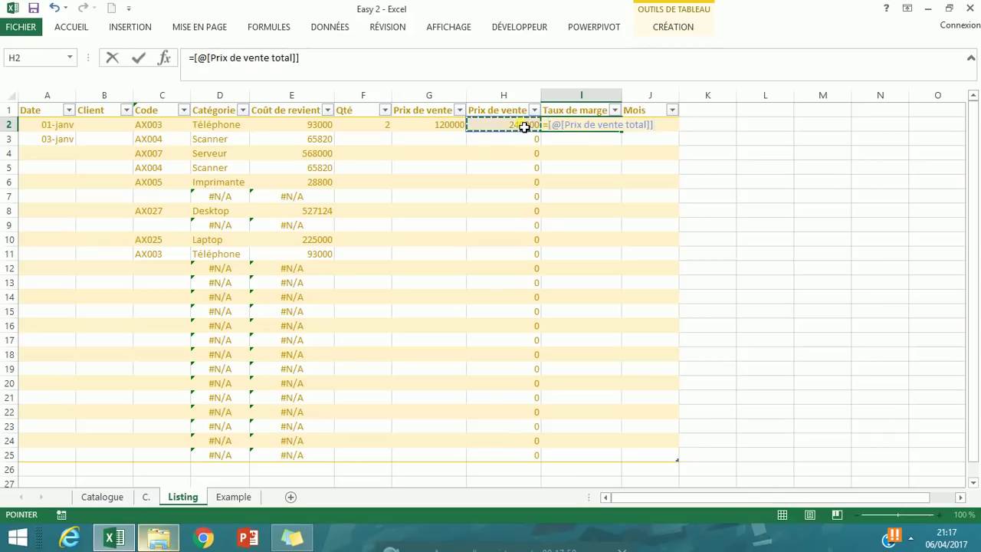
text(-)
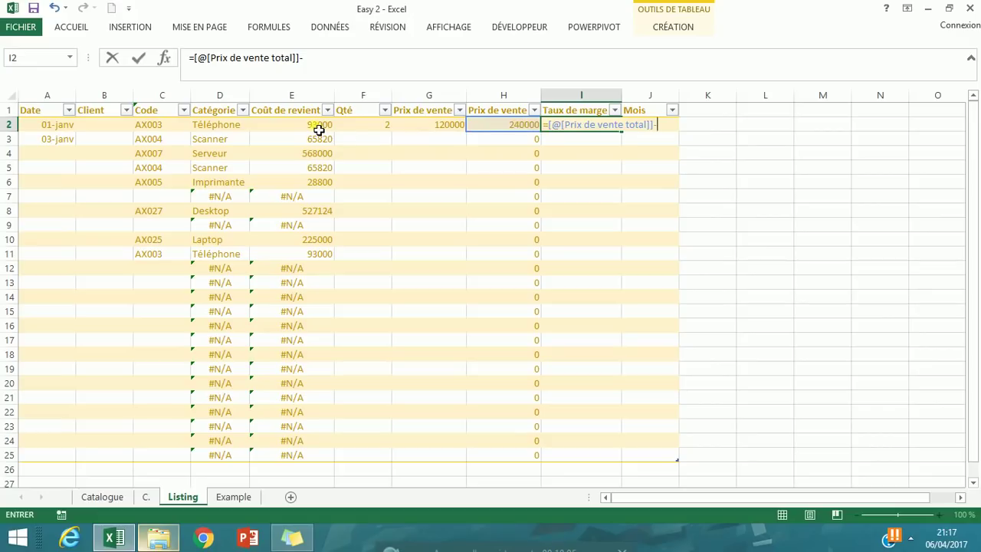
text(()
click(319, 130)
text(*)
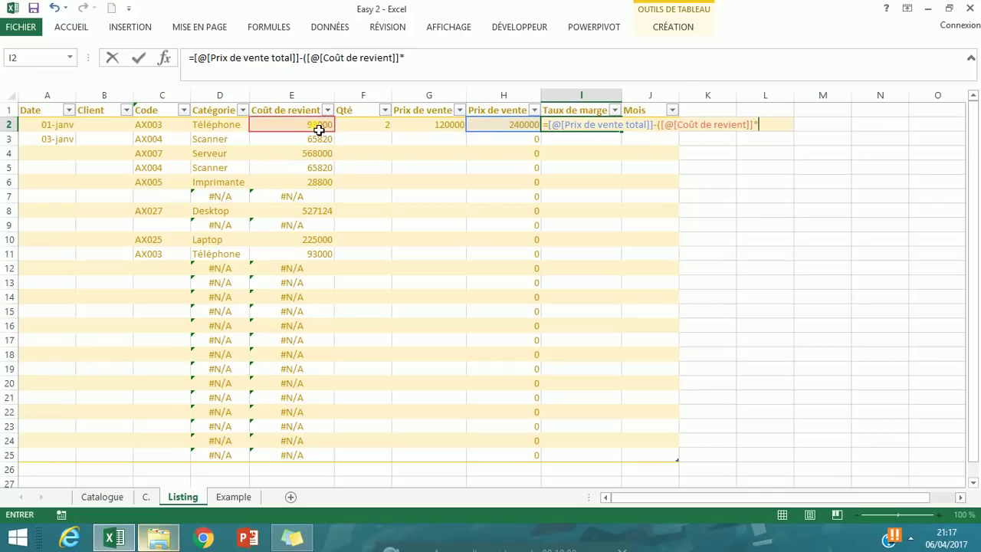
click(353, 129)
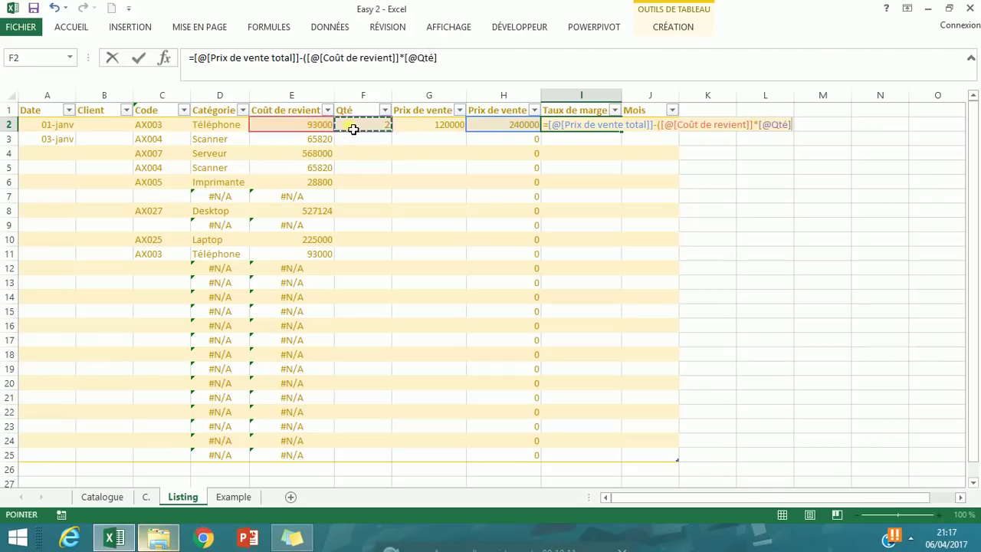
text())
key(Return)
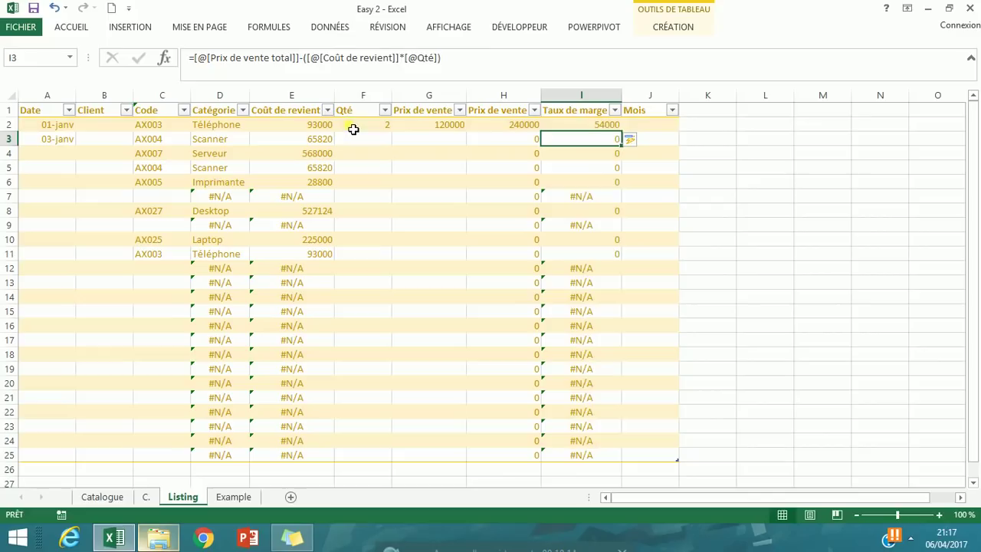
key(Up)
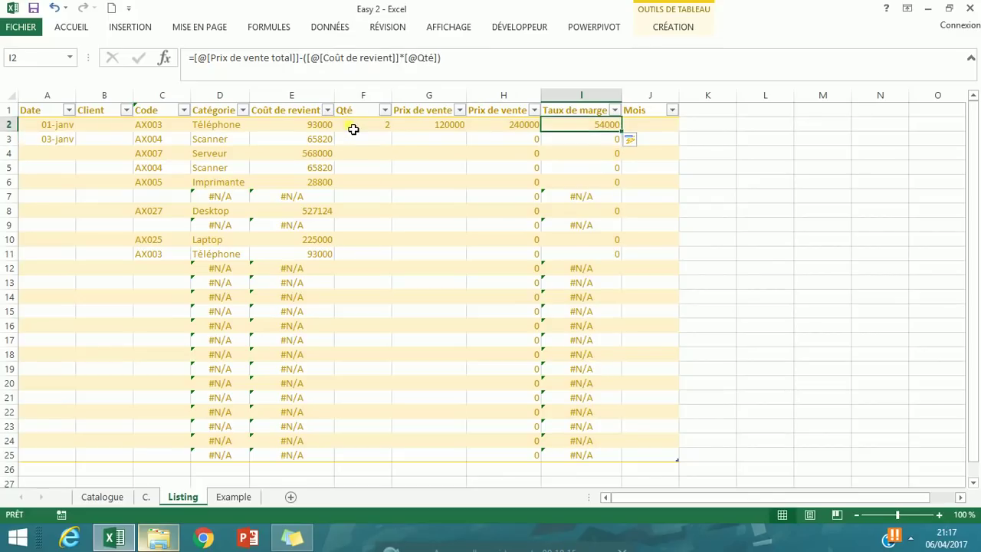
click(458, 68)
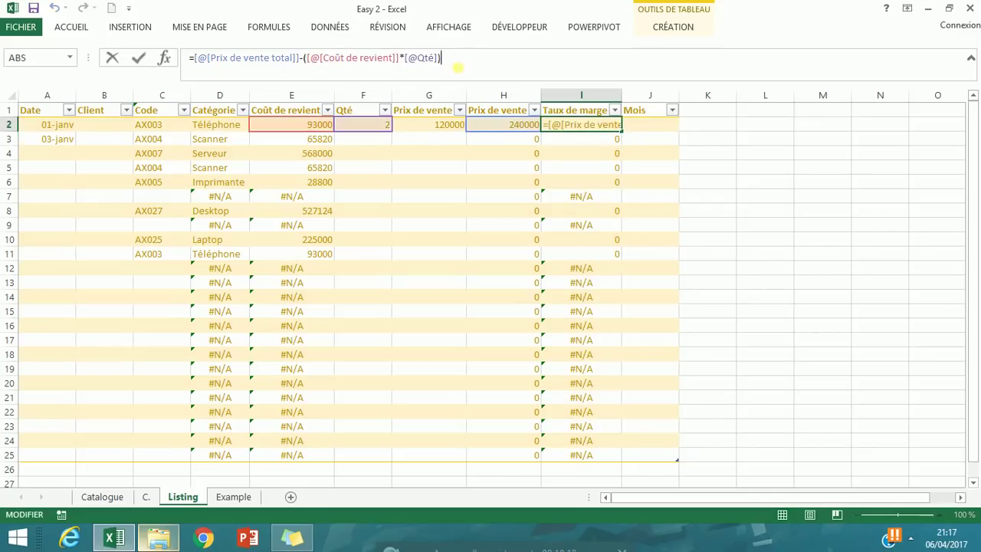
text();)
key(BackSpace)
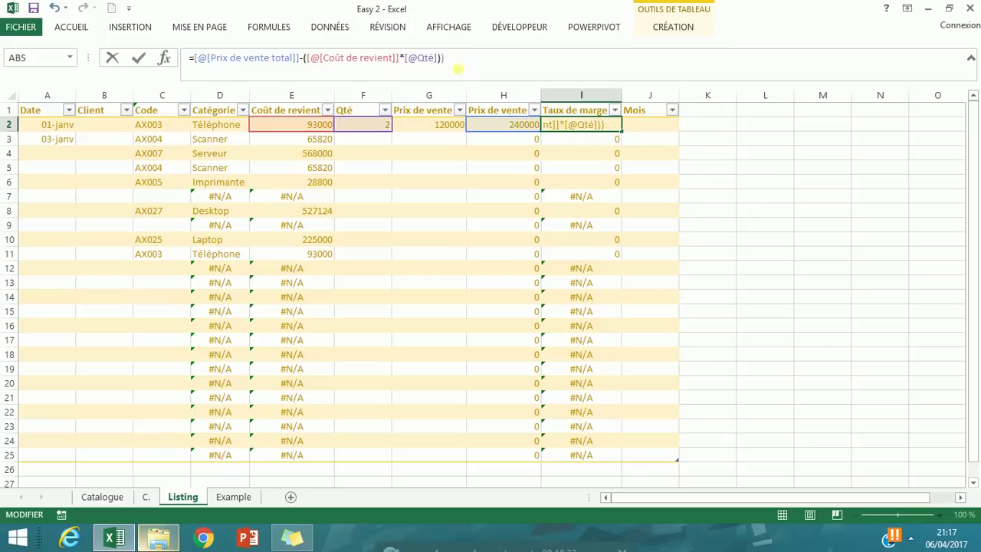
text(/()
click(302, 127)
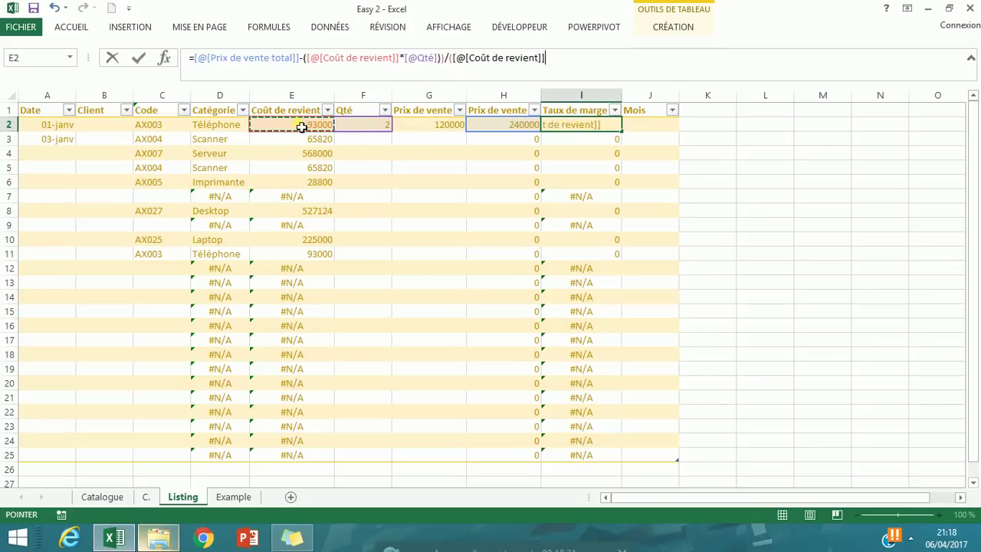
text(*)
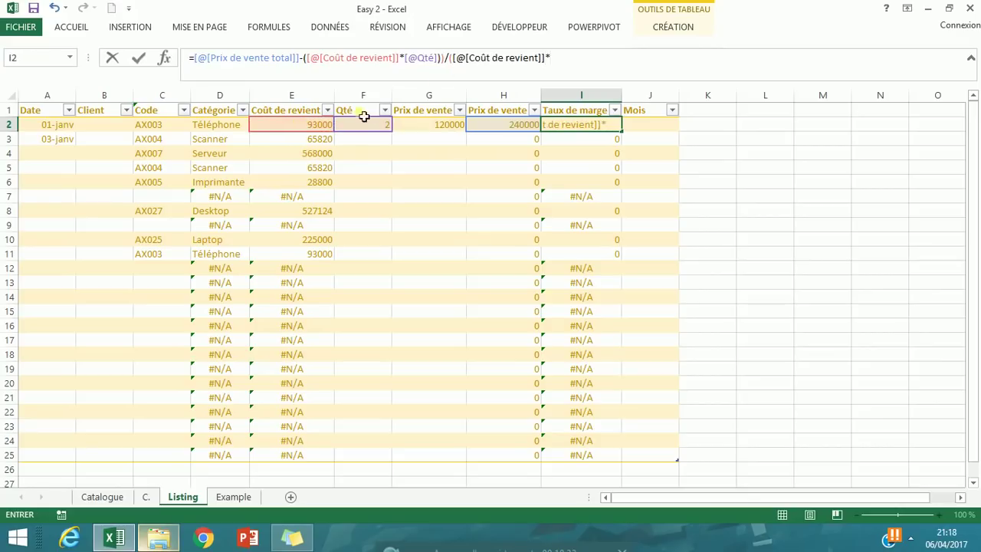
click(378, 128)
text())
click(194, 63)
text(()
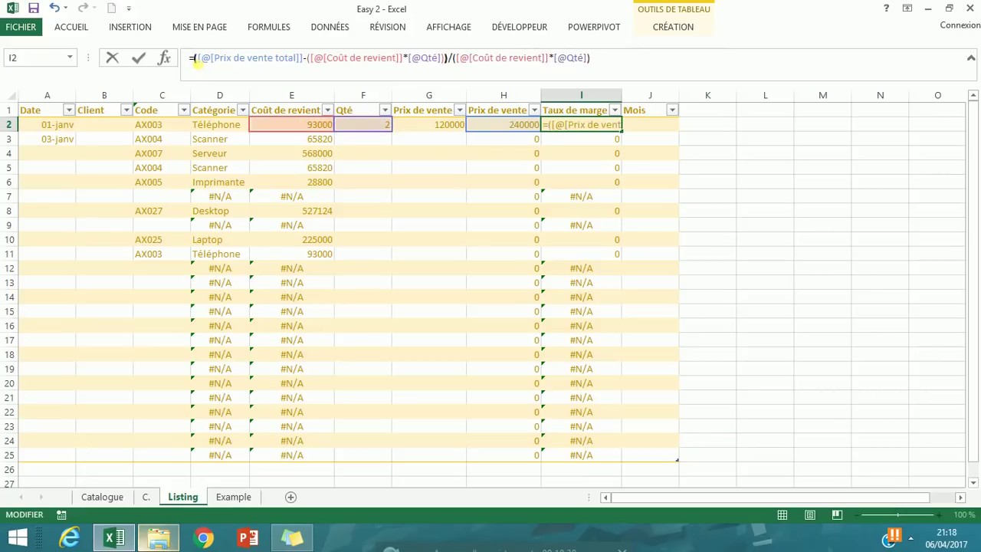
key(Return)
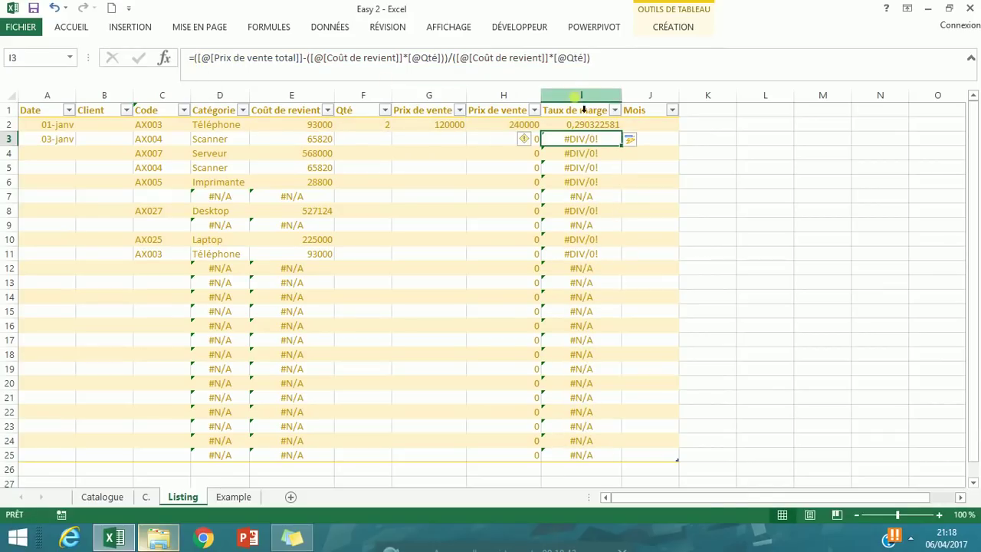
Format the whole Taux de marge column as a percentage without decimals and check the result in I2.
click(578, 93)
click(79, 29)
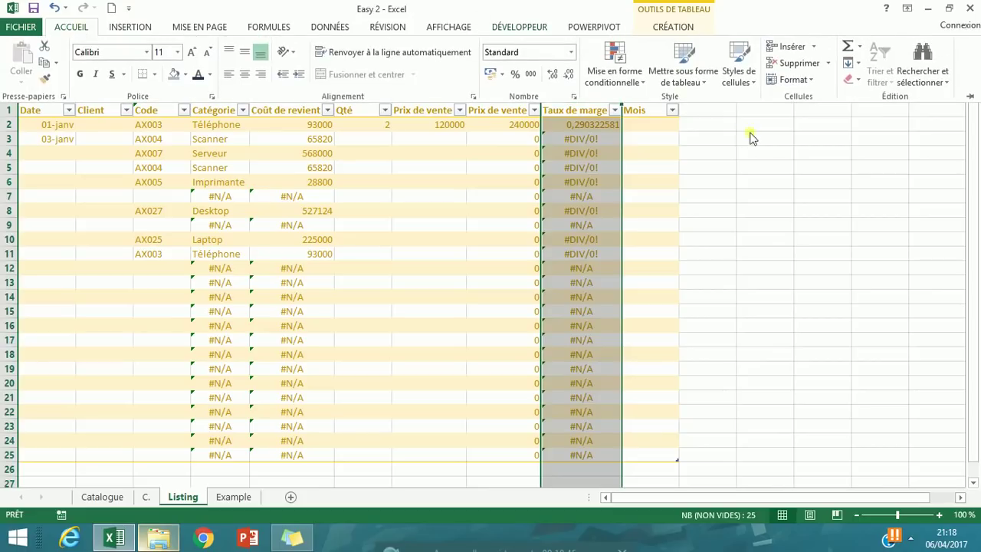
click(533, 75)
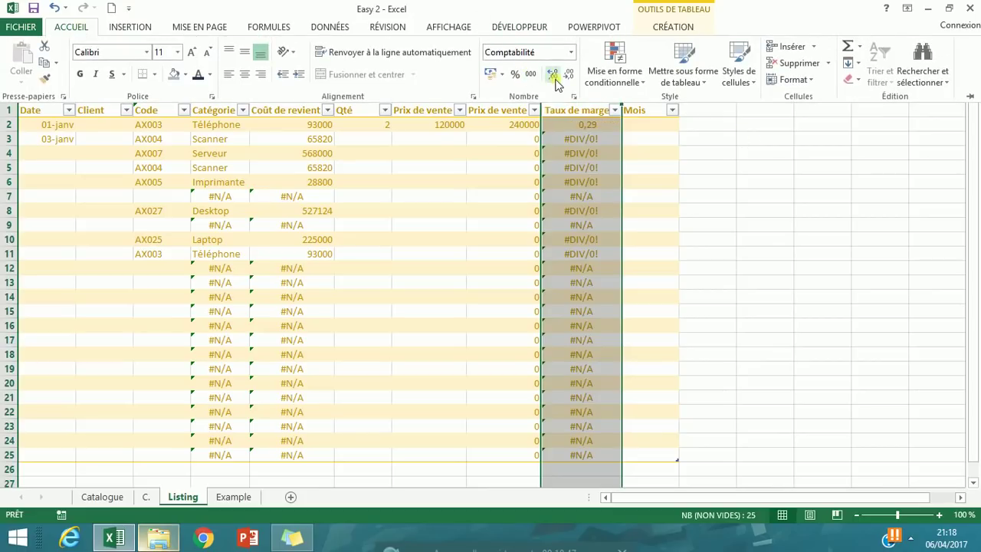
click(515, 74)
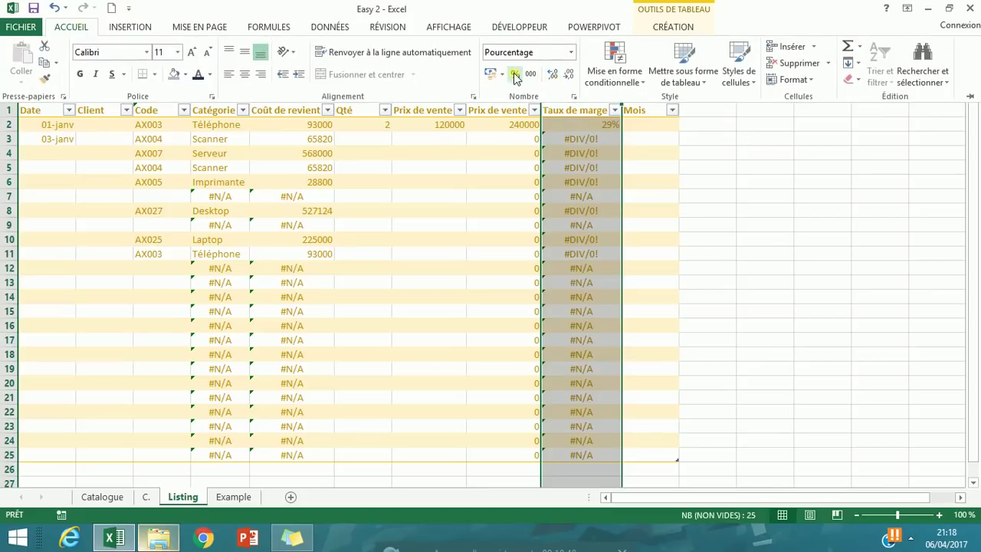
click(588, 122)
click(587, 125)
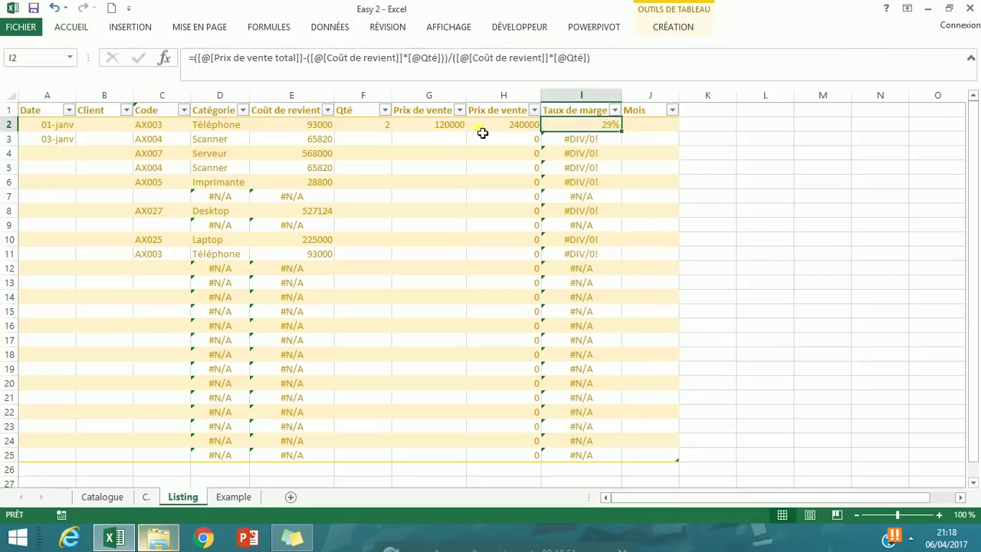
Fill in the AX004 sale in row 3 with quantity 1 and unit price 70000, and check its total and margin rate.
click(356, 144)
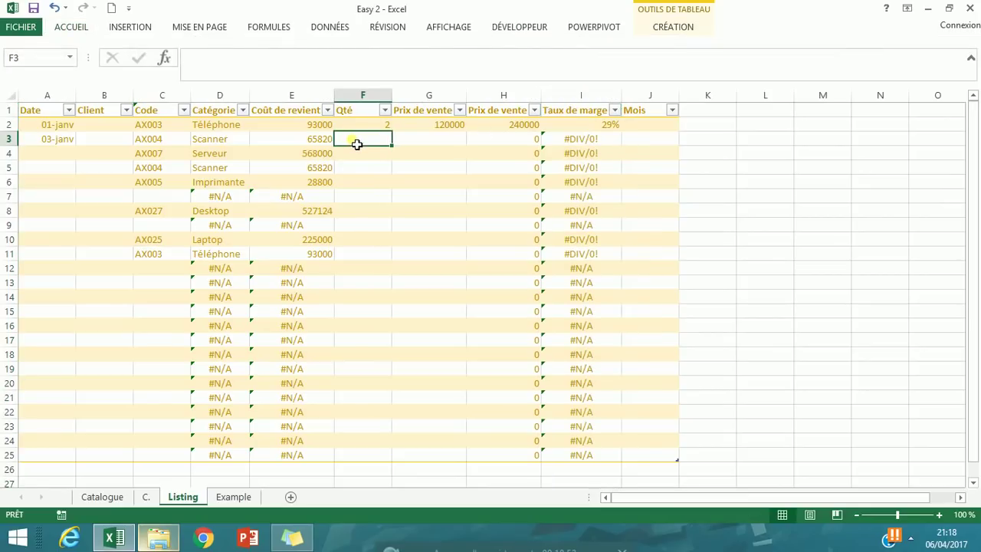
text(1)
key(Tab)
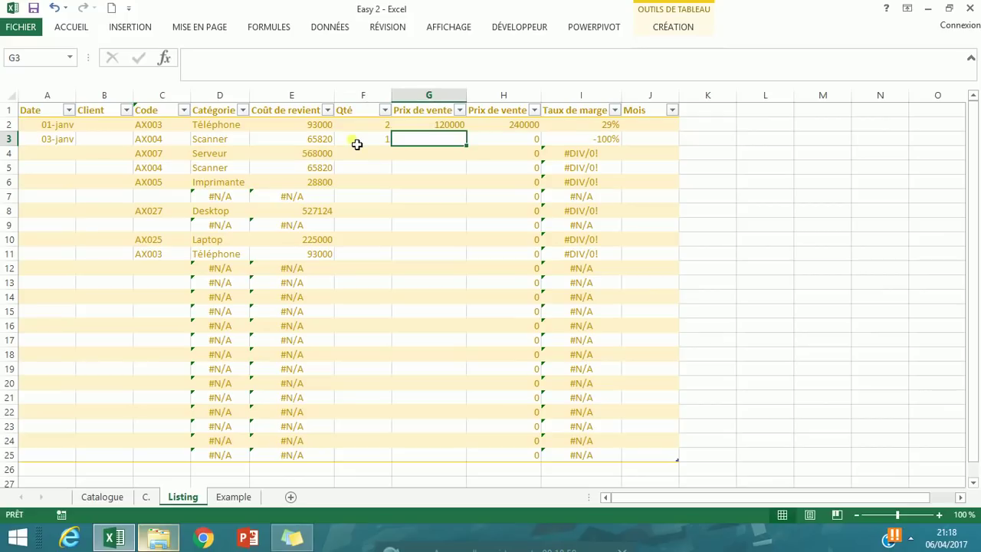
text(70000)
key(Return)
click(539, 140)
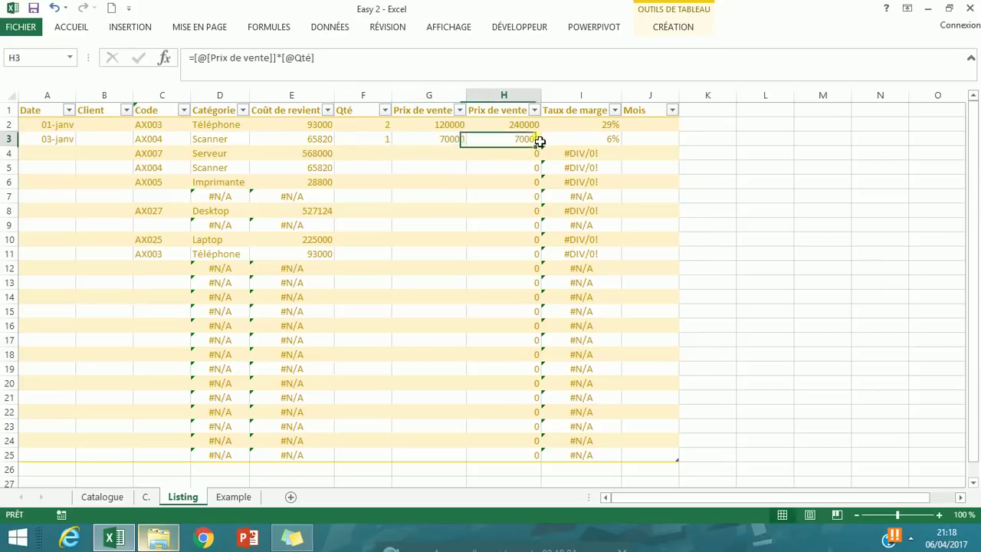
click(610, 140)
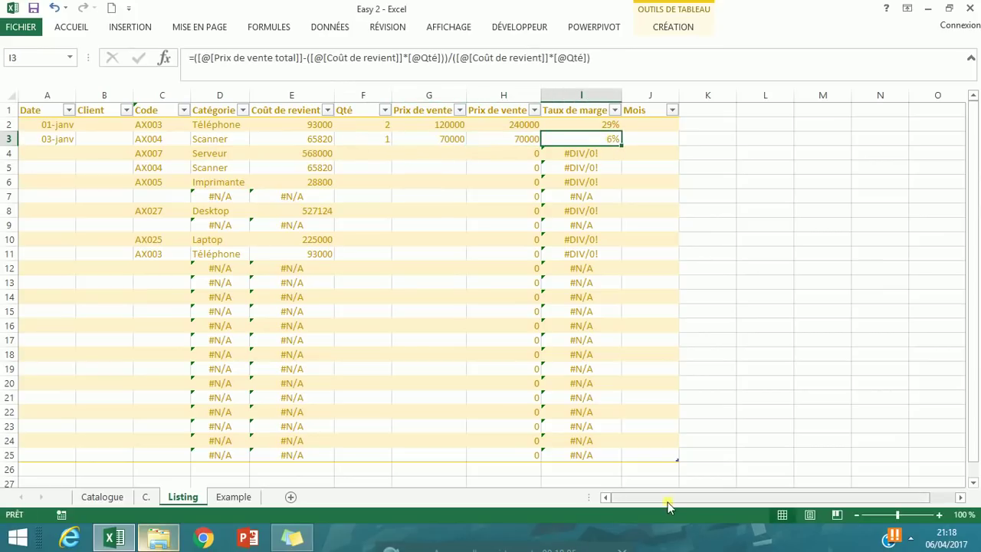
Enter quantity 3 and unit price 650000 for the AX007 server in row 4, and check the computed total and margin.
click(374, 157)
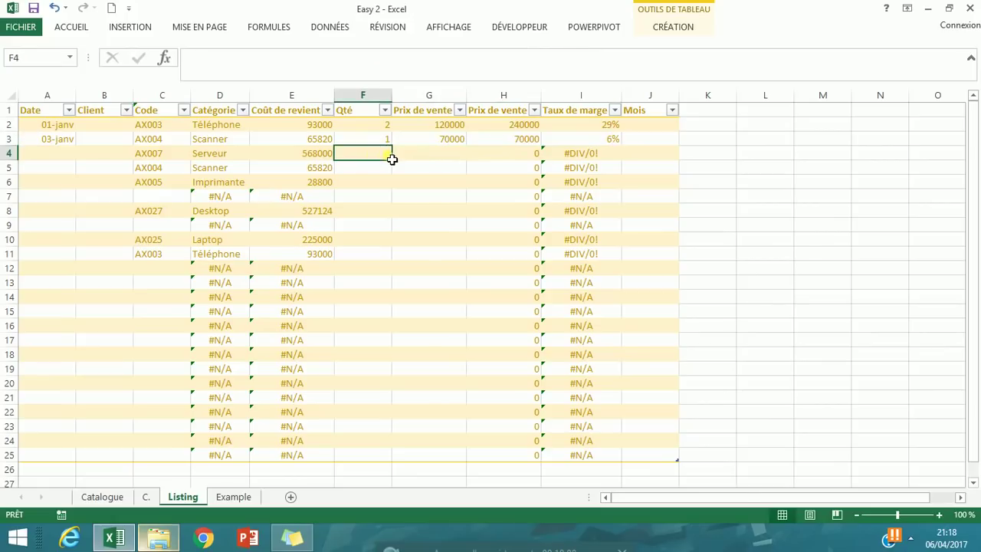
text(3)
key(Tab)
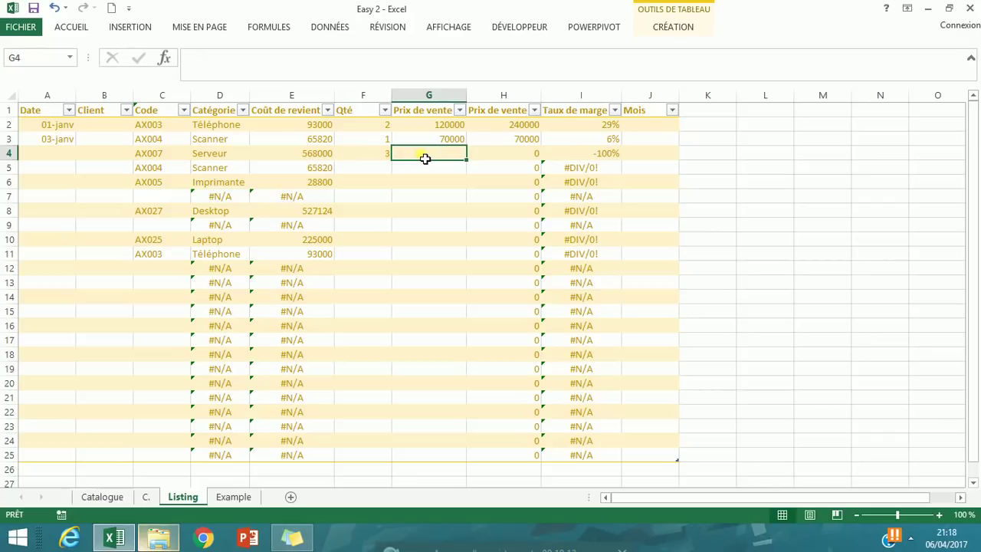
text(650000)
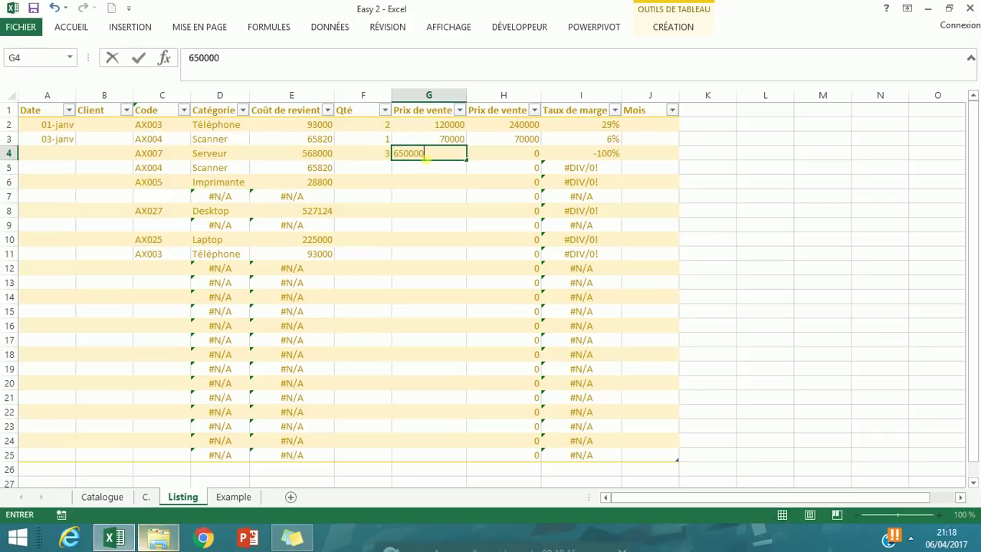
key(Return)
click(504, 155)
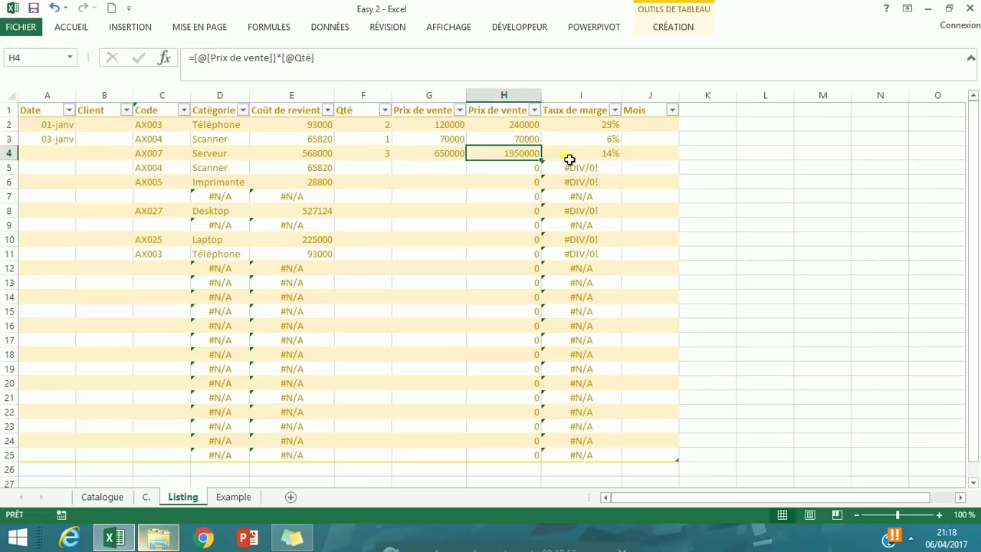
click(572, 157)
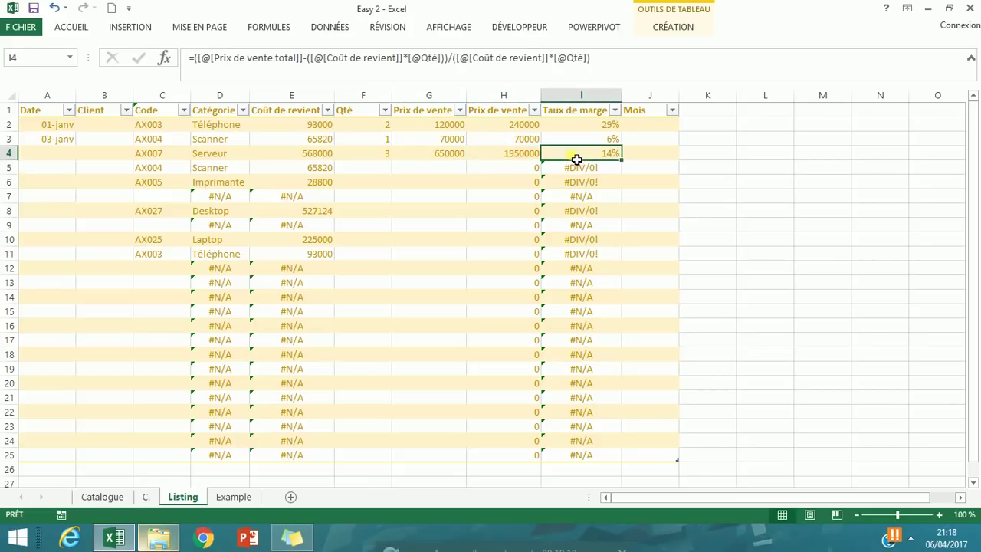
click(664, 128)
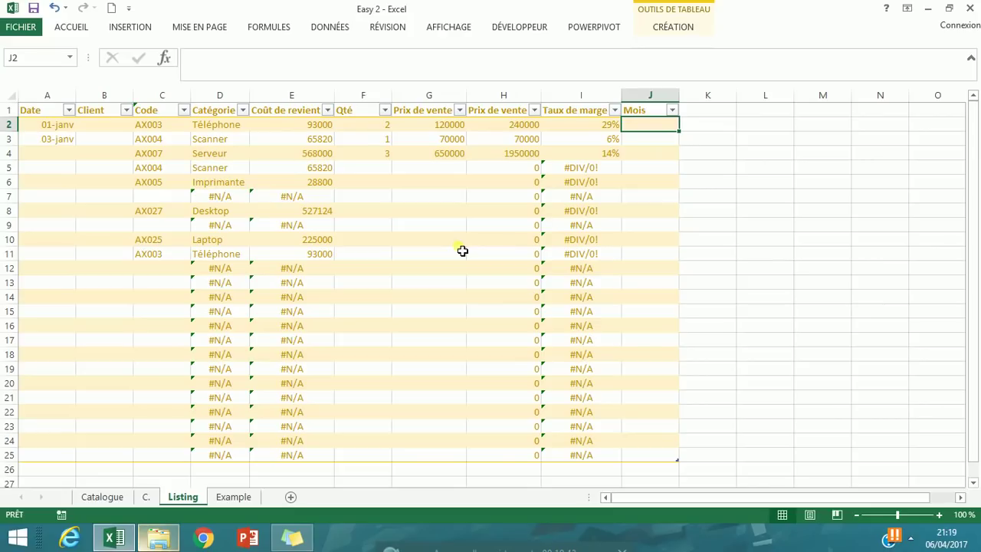
text(=MOIS)
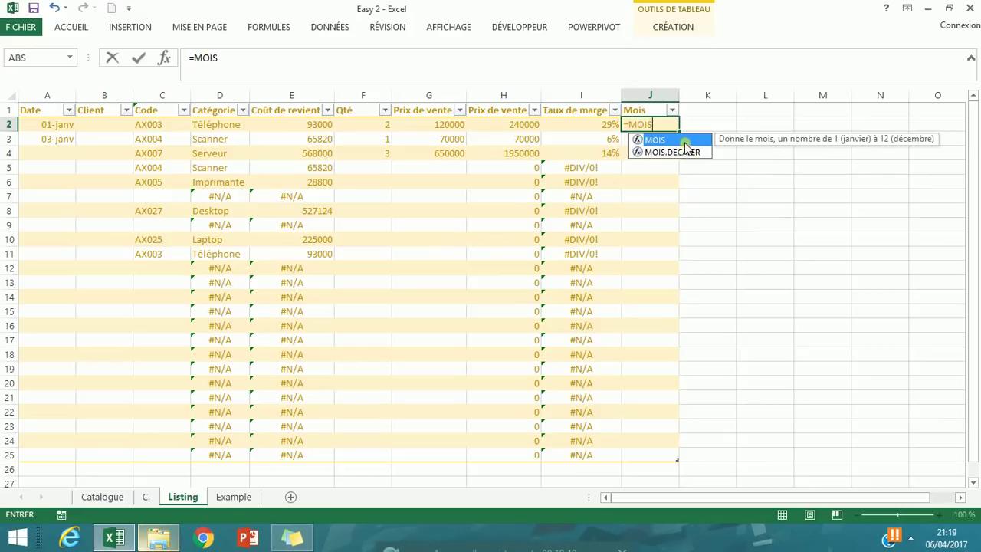
text(()
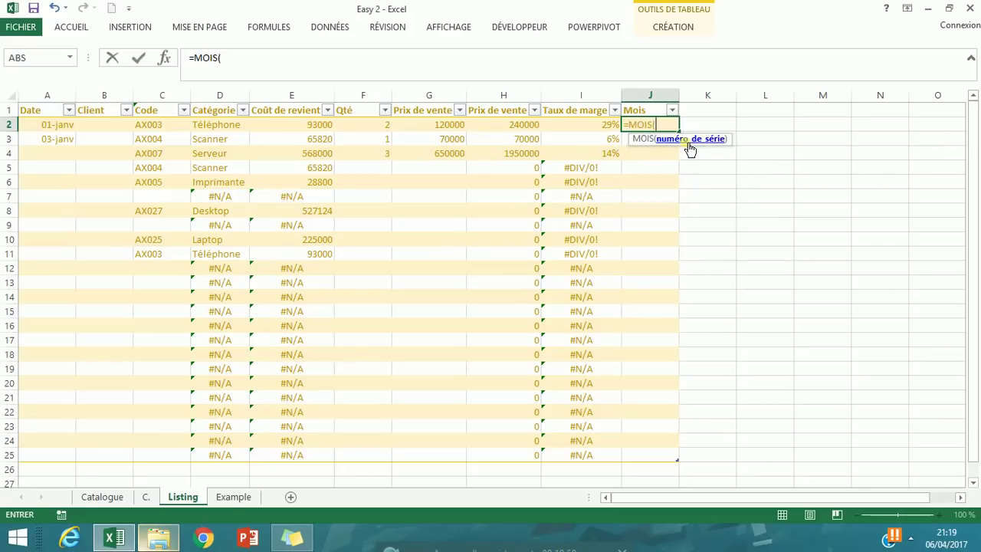
click(67, 127)
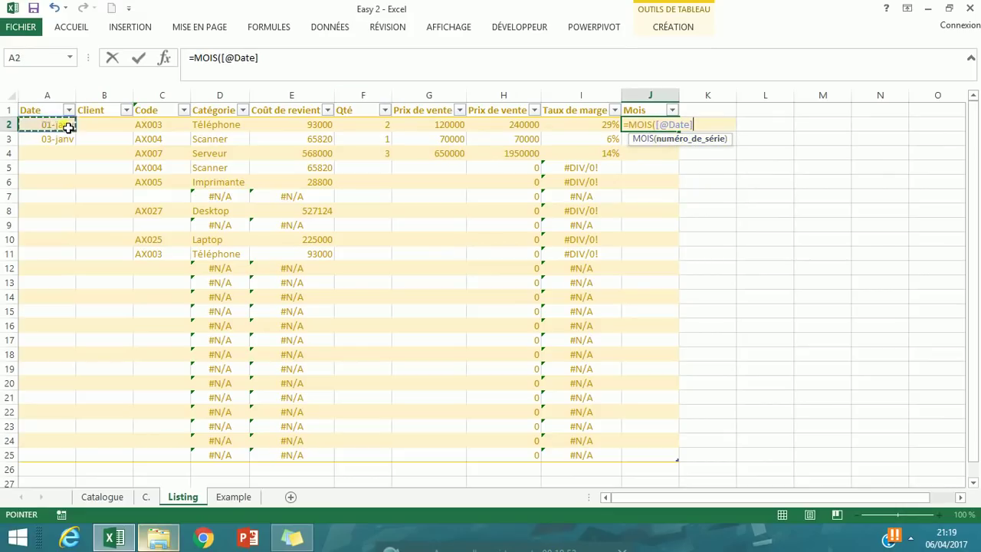
key(Return)
key(Up)
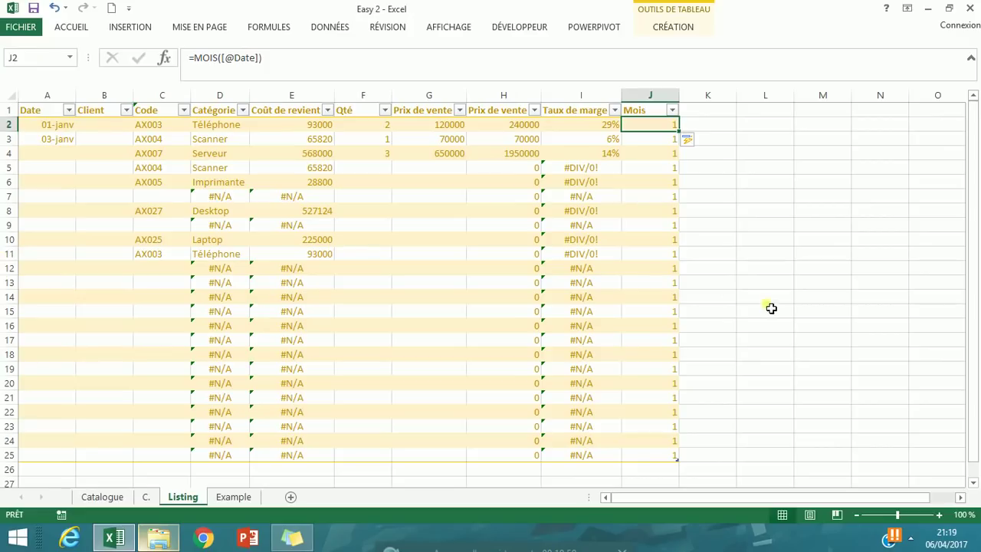
Enter the date 27/03 in A4 and check the month number returned in J4.
click(60, 153)
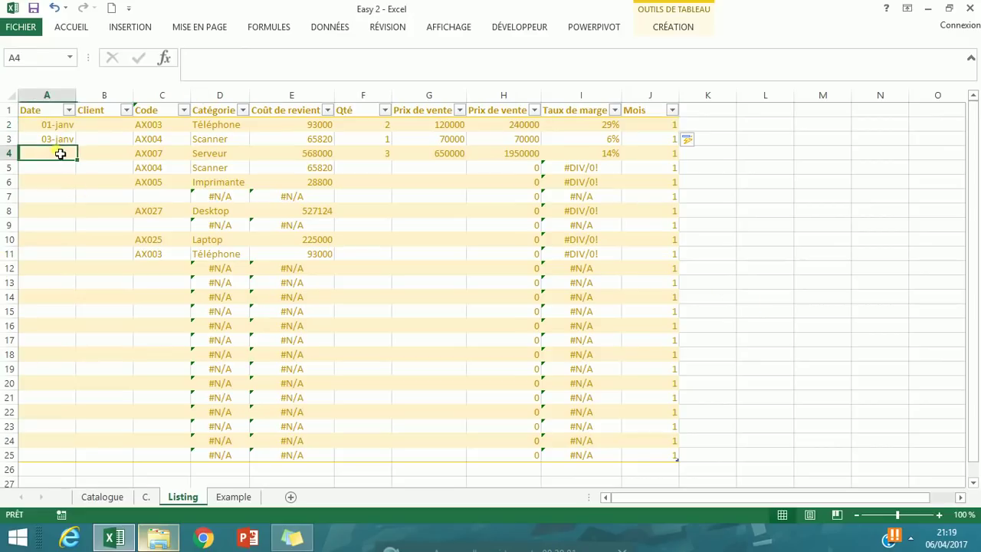
text(27/03)
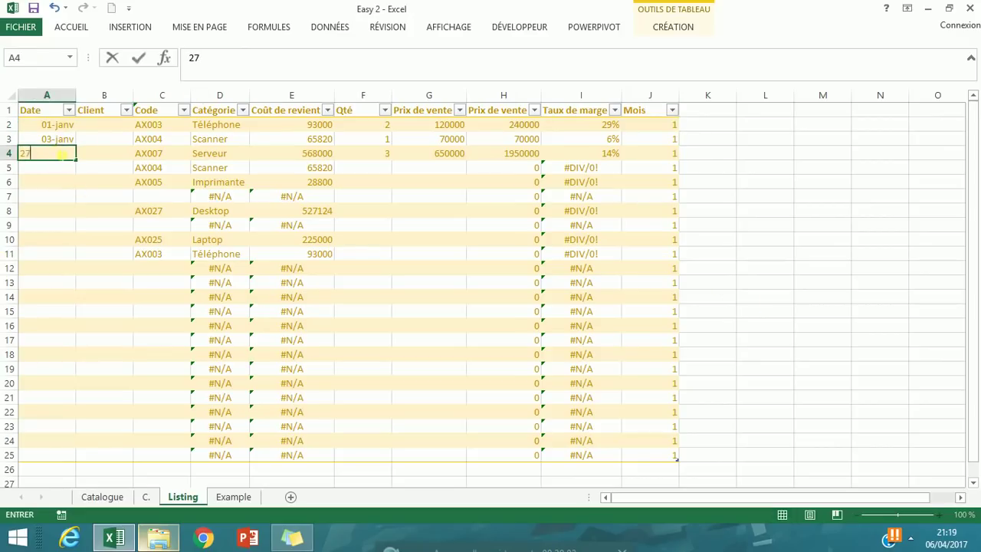
key(Return)
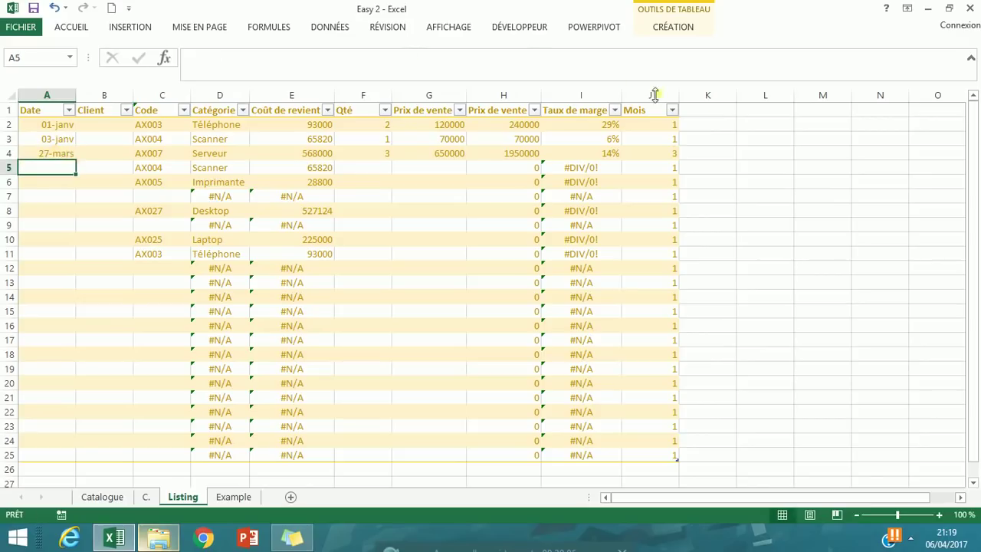
click(669, 157)
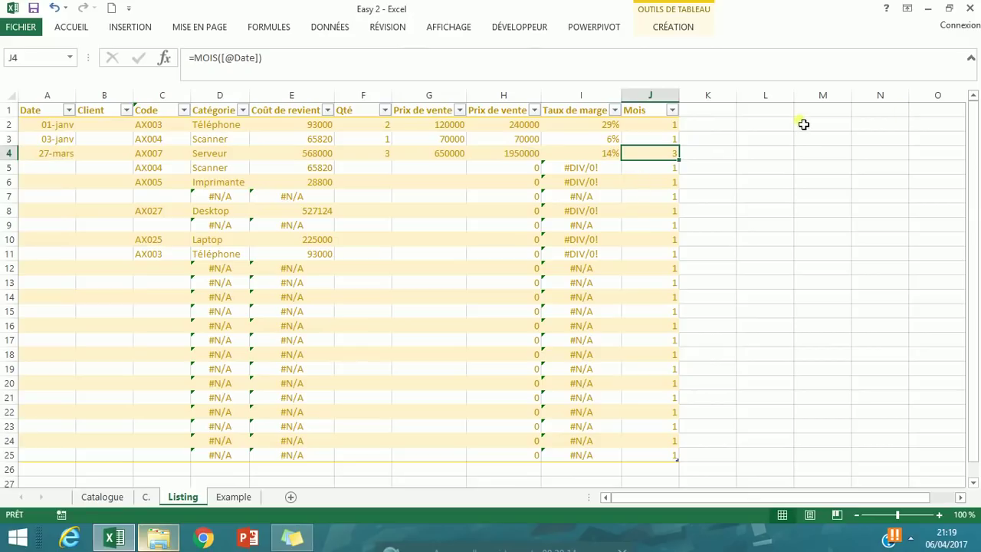
Create a number series from 1 to 12 in M2:M13, outside the sales table.
click(792, 121)
click(824, 129)
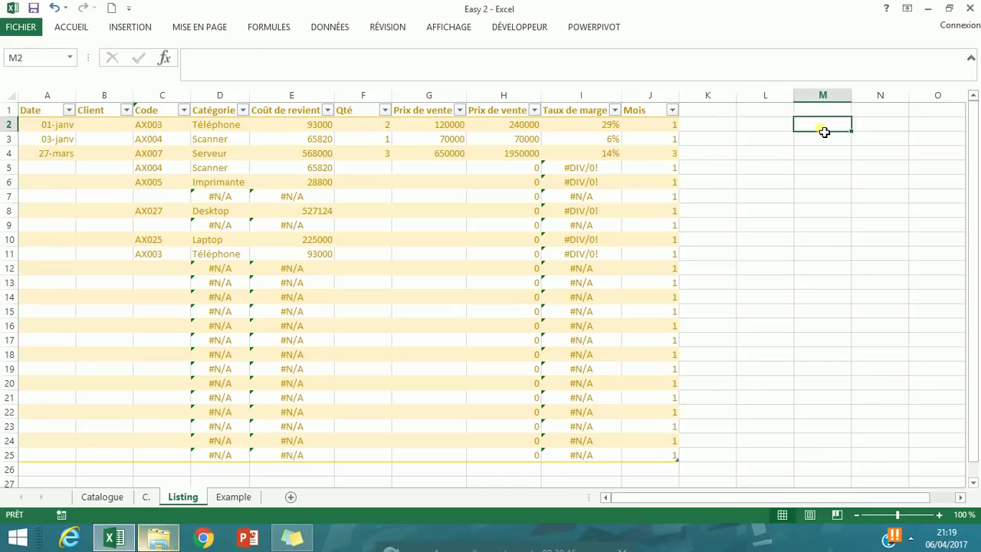
text(1)
key(ctrl+Return)
drag(855, 134, 850, 286)
Enter Janvier in N2 and fill the month names down to Décembre in N13, beside their numbers.
click(889, 131)
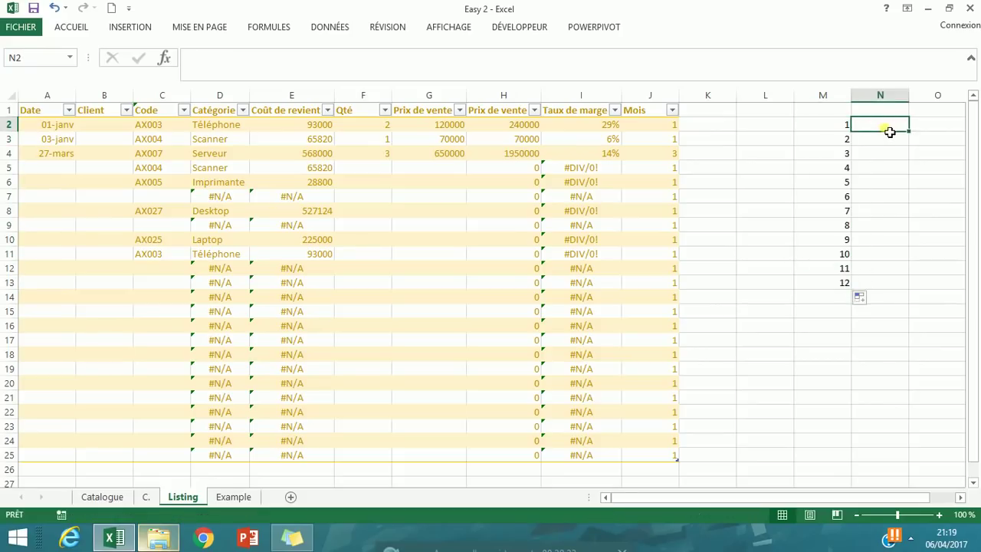
text(Janvier)
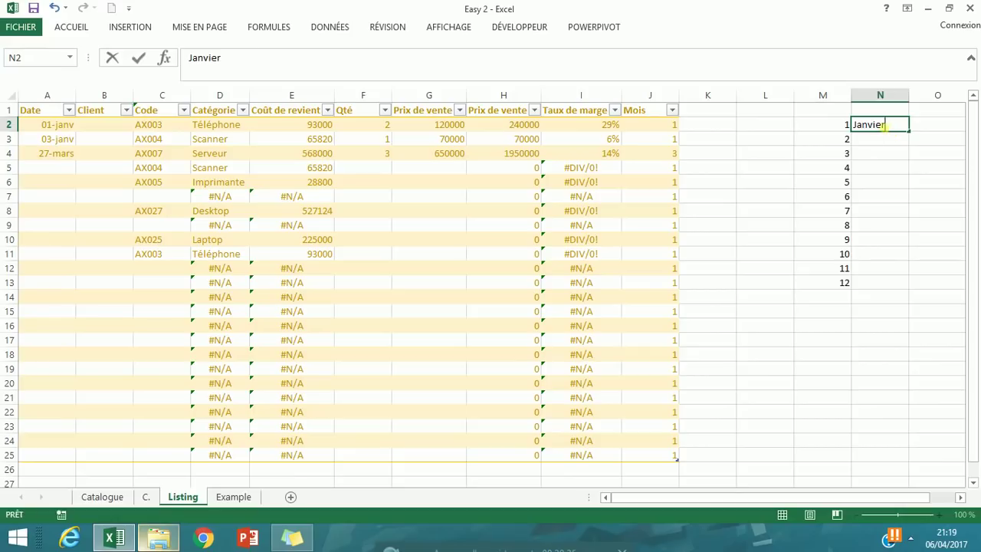
key(Return)
click(887, 131)
drag(909, 132, 887, 289)
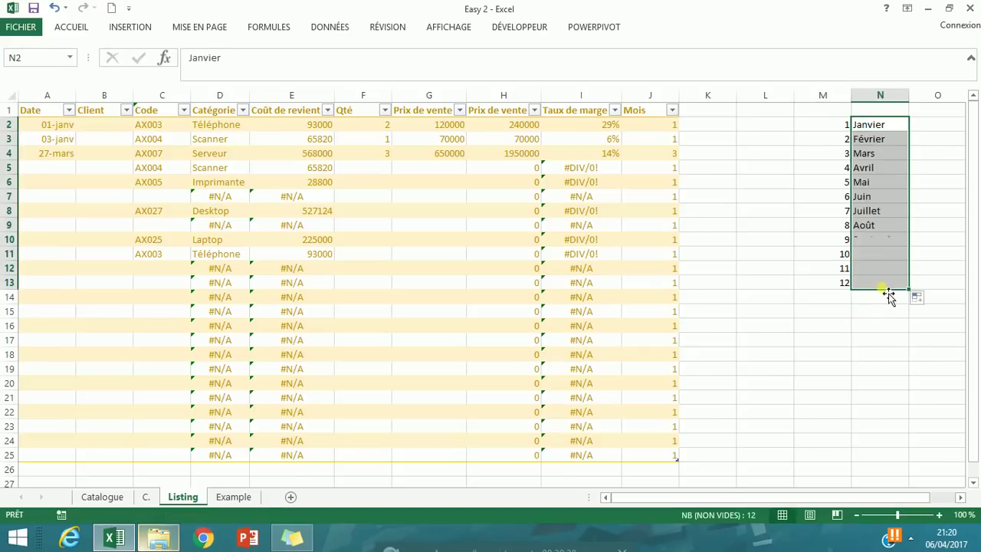
click(819, 274)
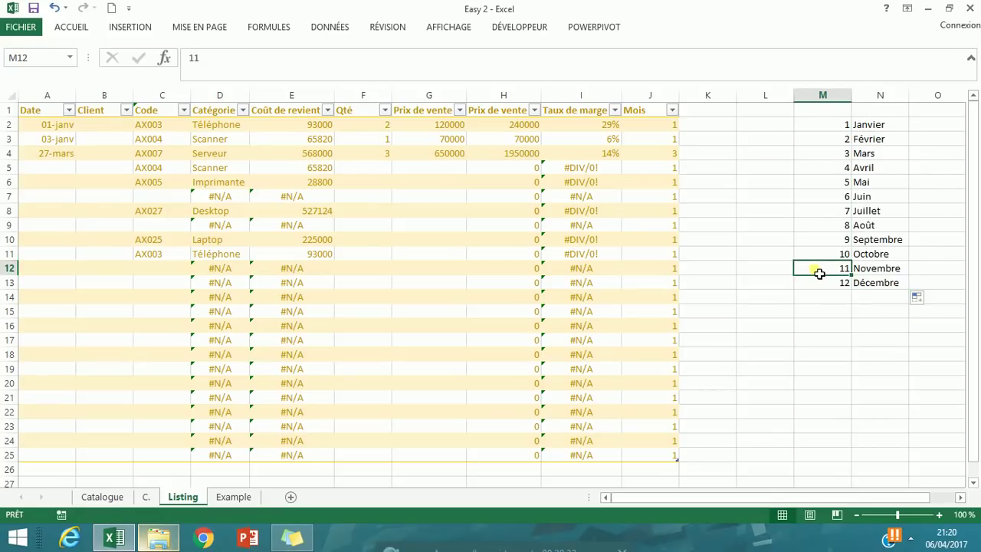
click(650, 127)
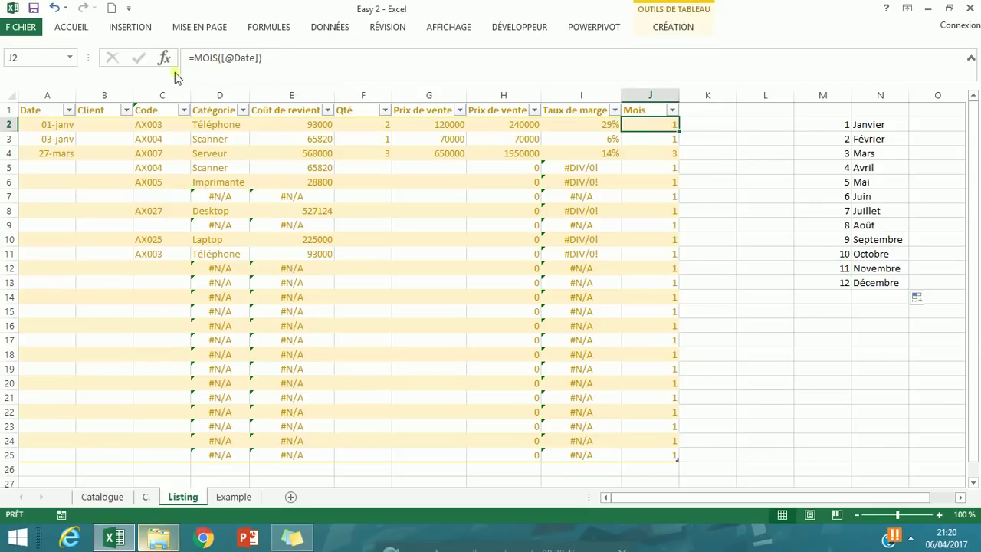
click(199, 70)
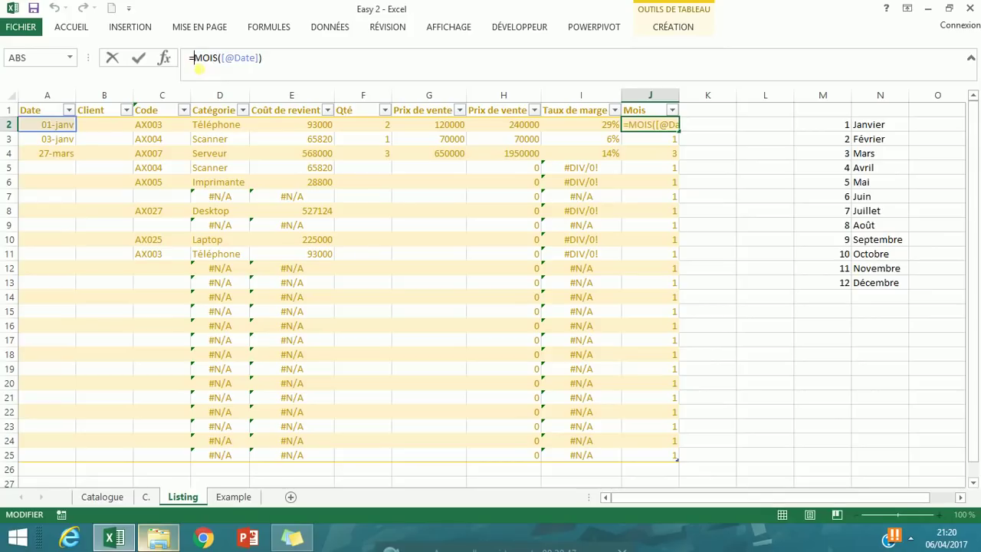
text(D)
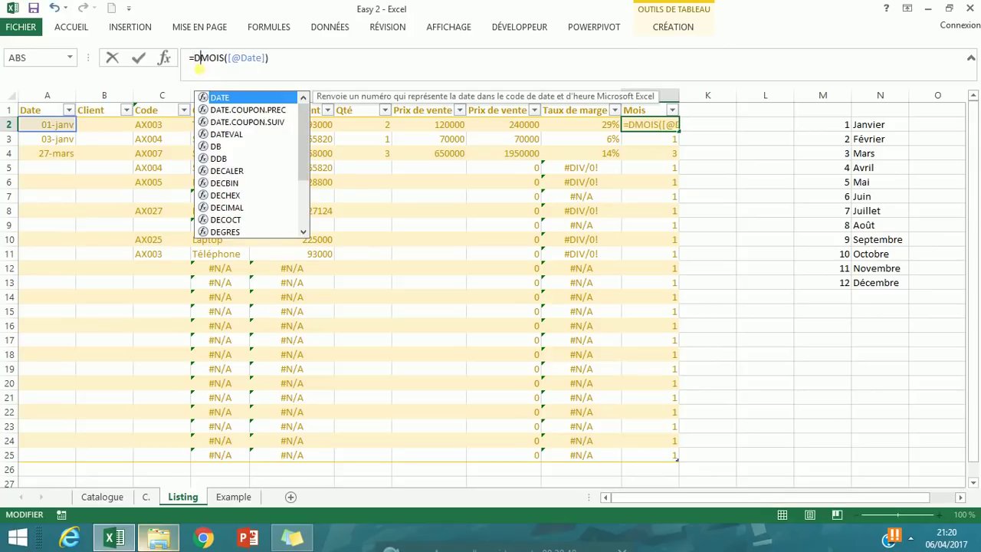
key(BackSpace)
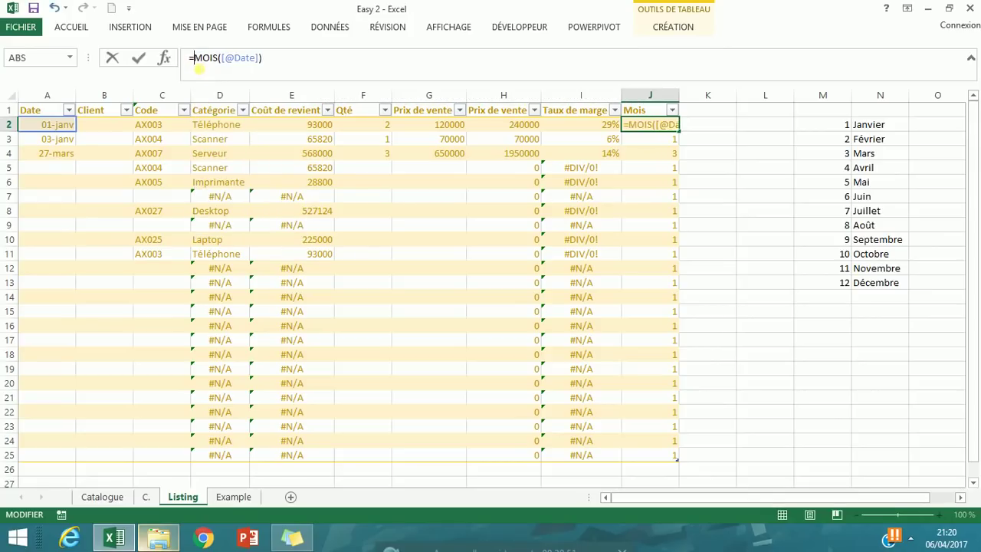
text(INDEX)
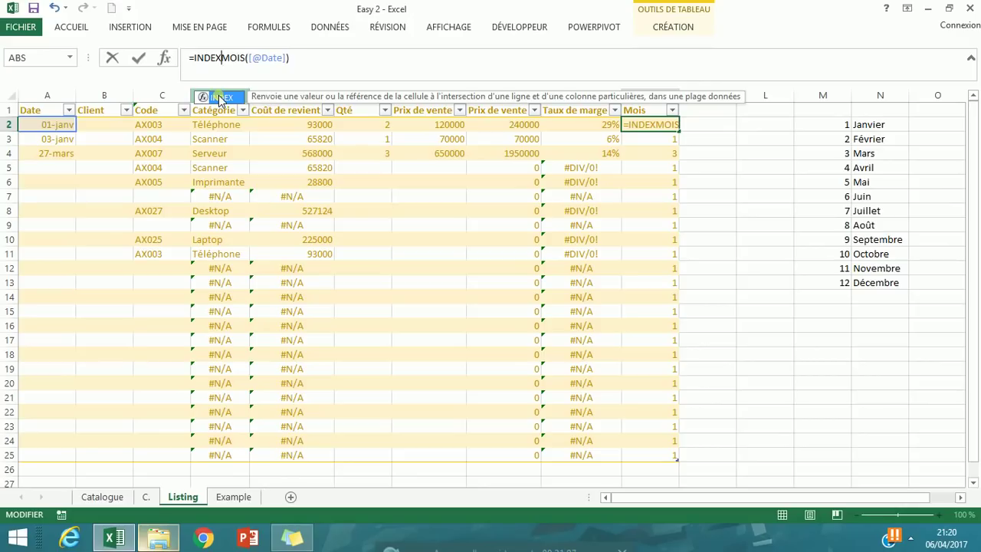
double_click(218, 95)
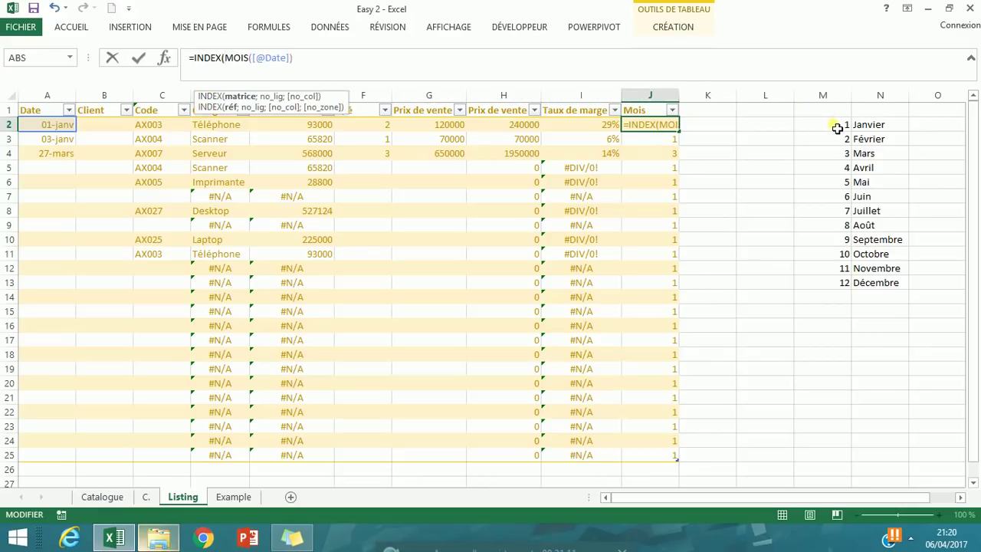
drag(837, 128, 887, 286)
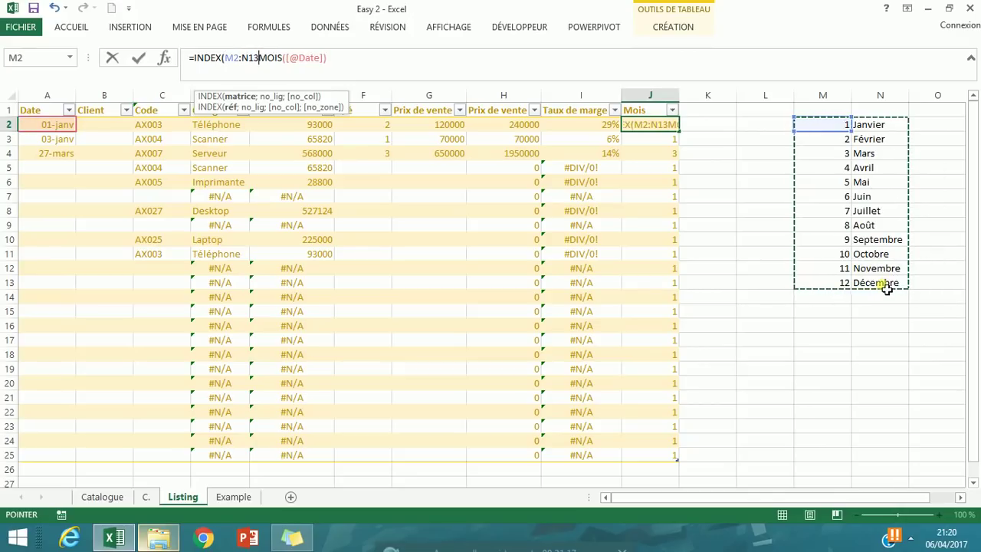
text(;)
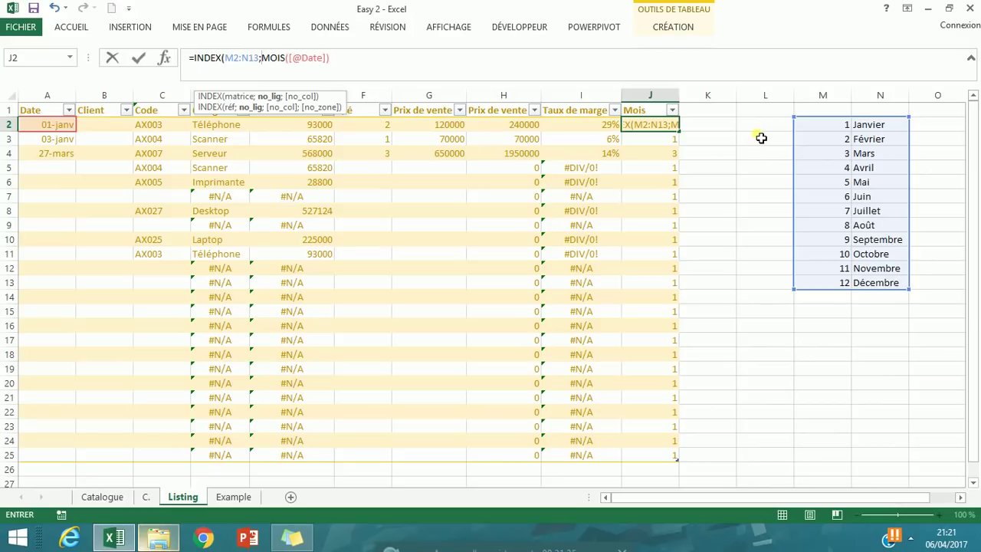
click(540, 74)
text(;)
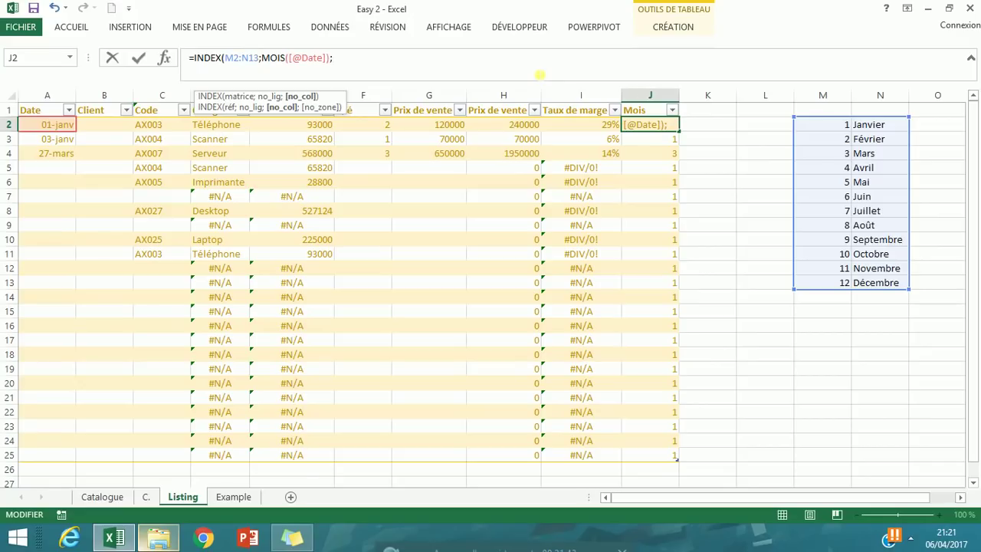
text(2))
key(Return)
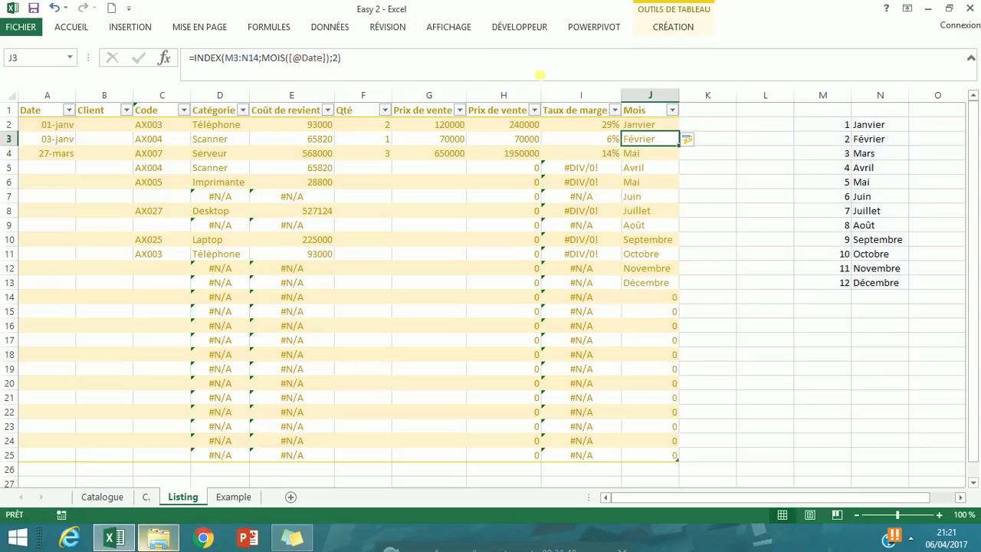
click(659, 185)
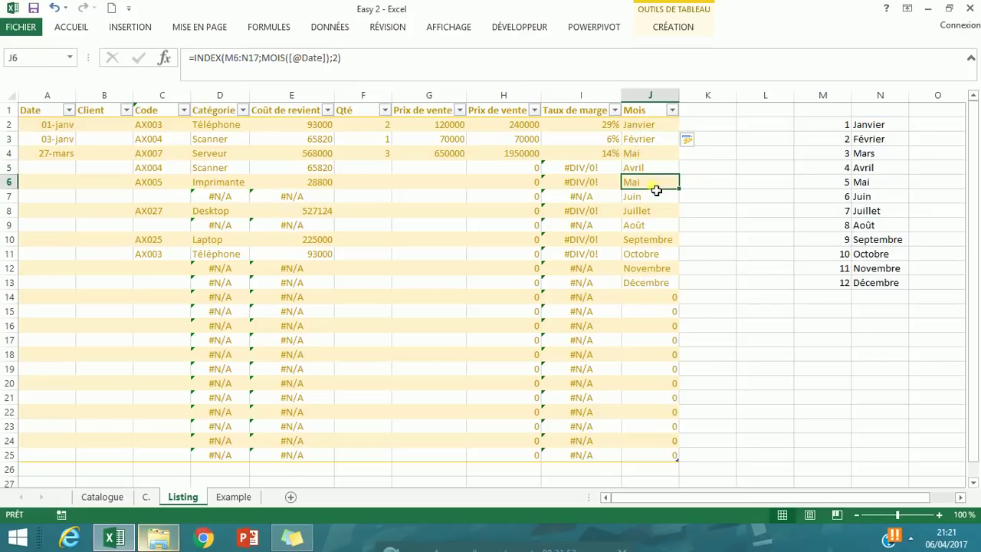
click(654, 129)
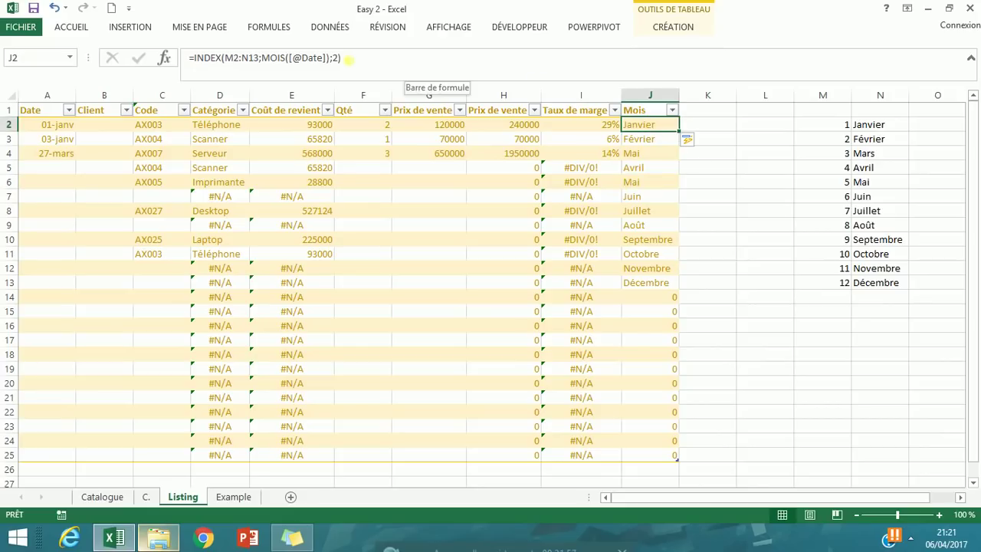
click(341, 61)
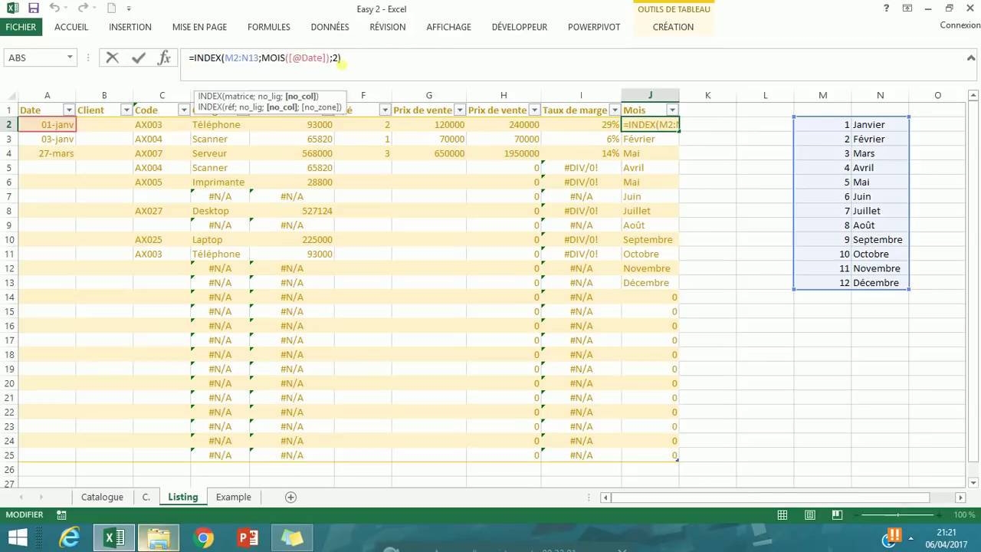
key(Return)
key(Down)
key(Down)
key(Down)
key(Down)
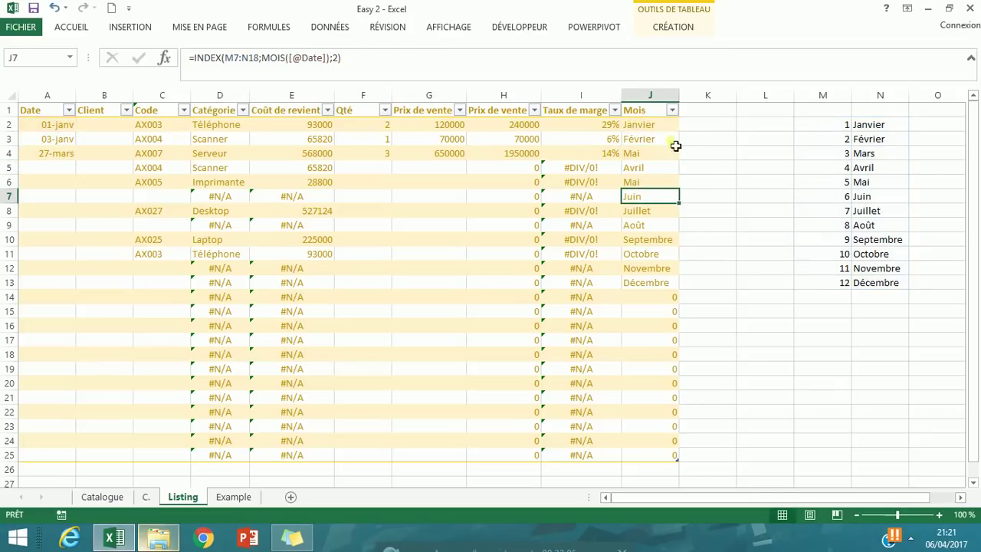
click(660, 127)
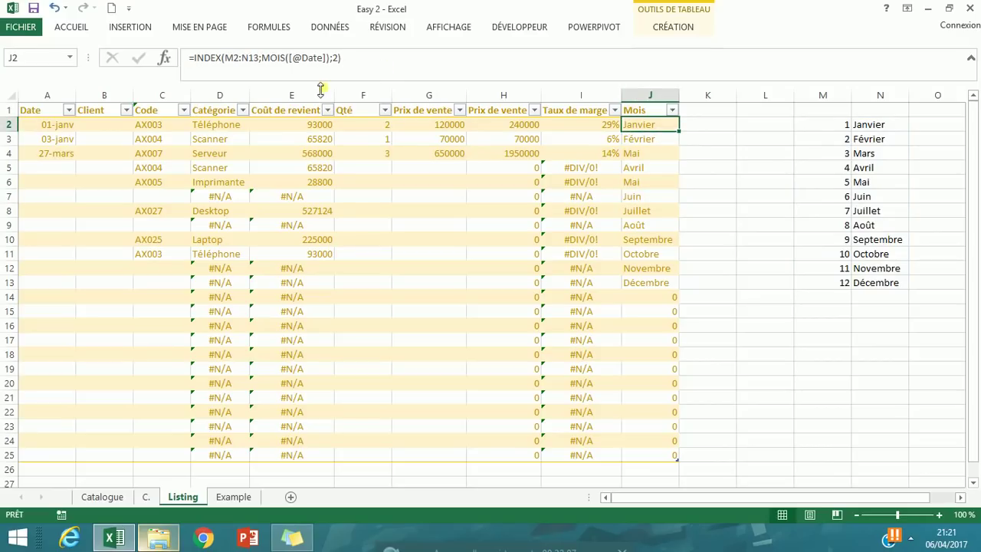
click(316, 57)
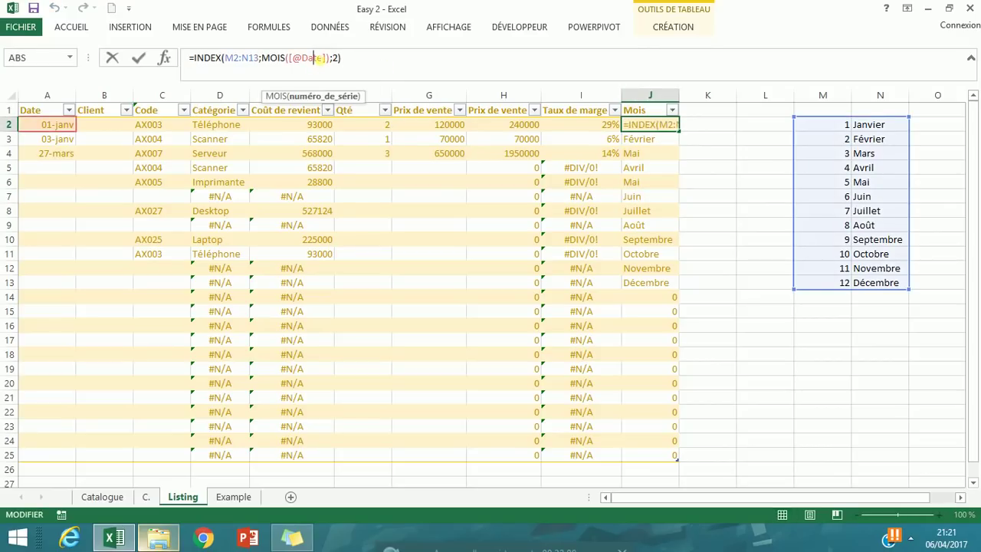
key(Return)
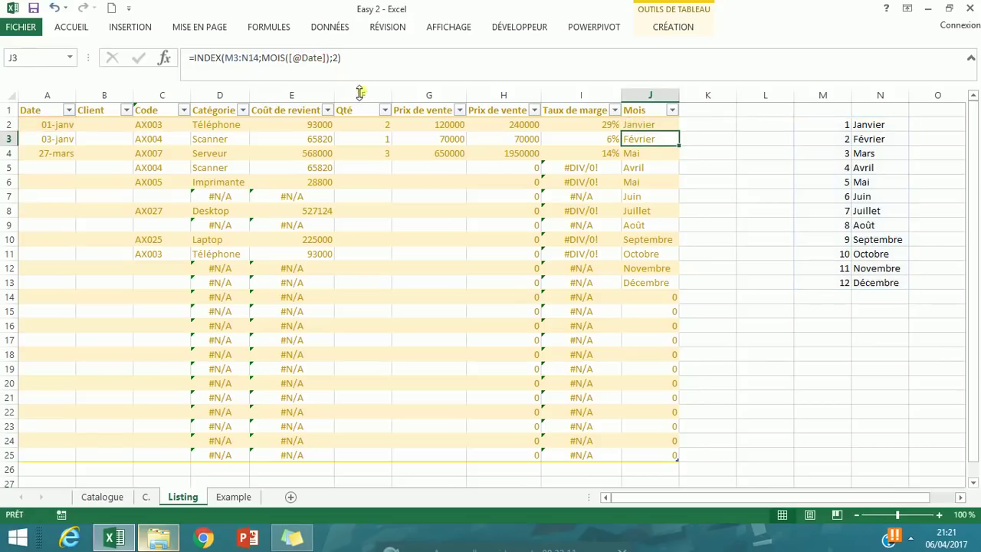
Set the column number in the J2 INDEX formula to 1 for the whole Mois column.
click(653, 126)
click(311, 58)
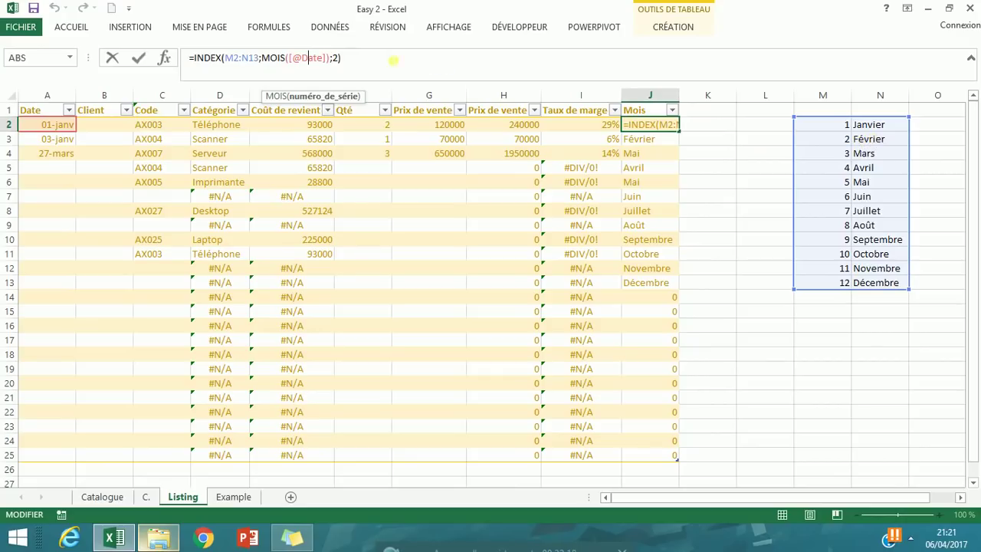
click(342, 59)
key(BackSpace)
text(1)
key(Return)
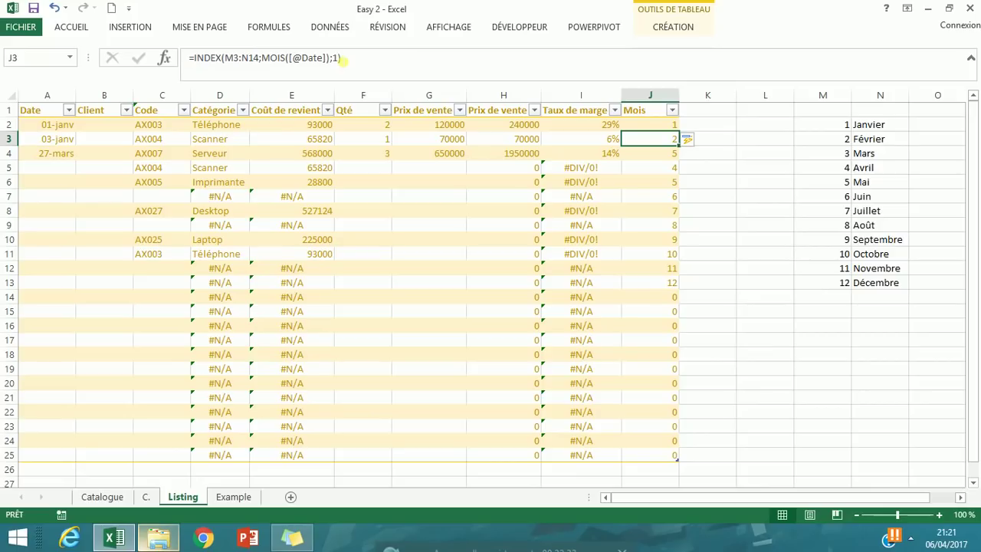
Set the column number in the J2 INDEX formula back to 2.
click(665, 125)
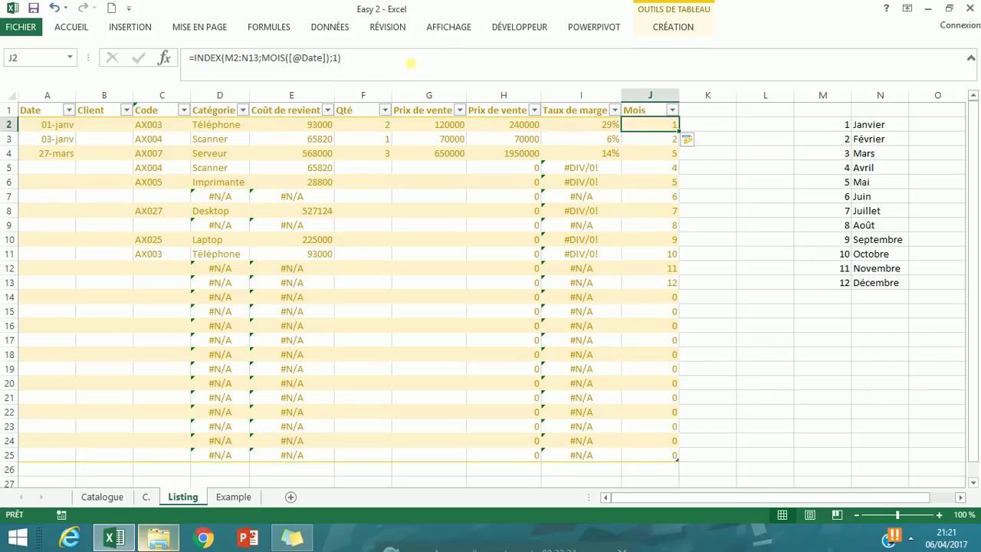
click(342, 66)
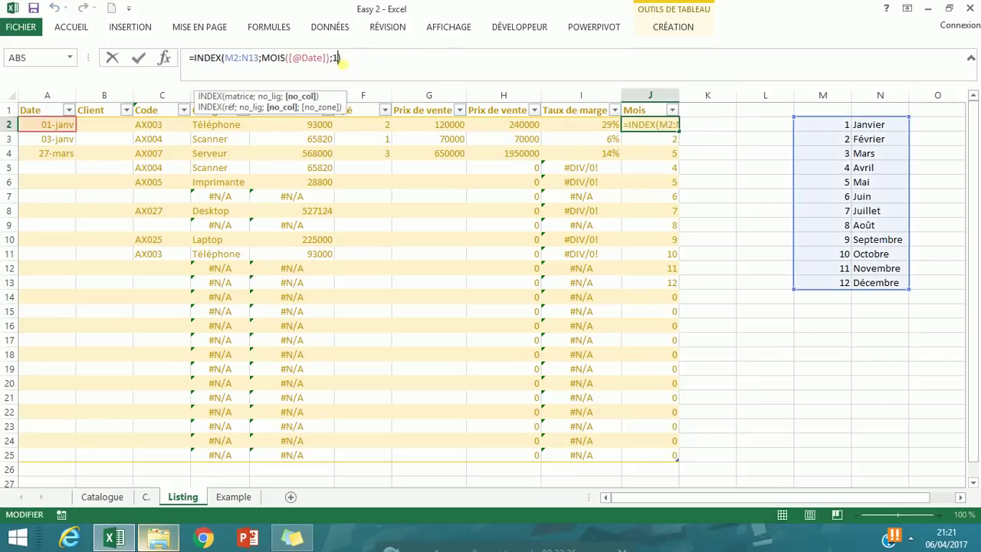
key(BackSpace)
text(2)
key(Return)
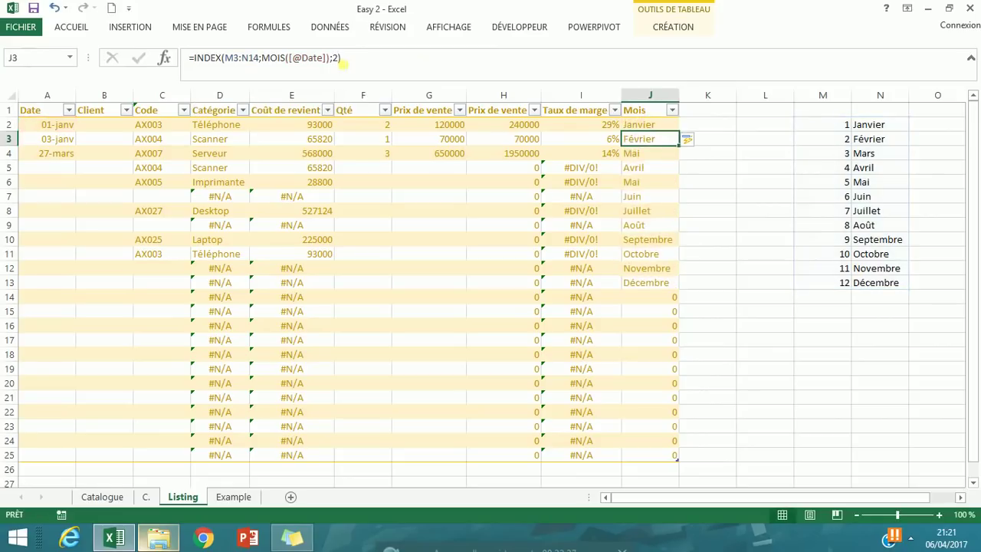
Make the INDEX range in the J2 formula absolute as $M$2:$N$13.
click(659, 125)
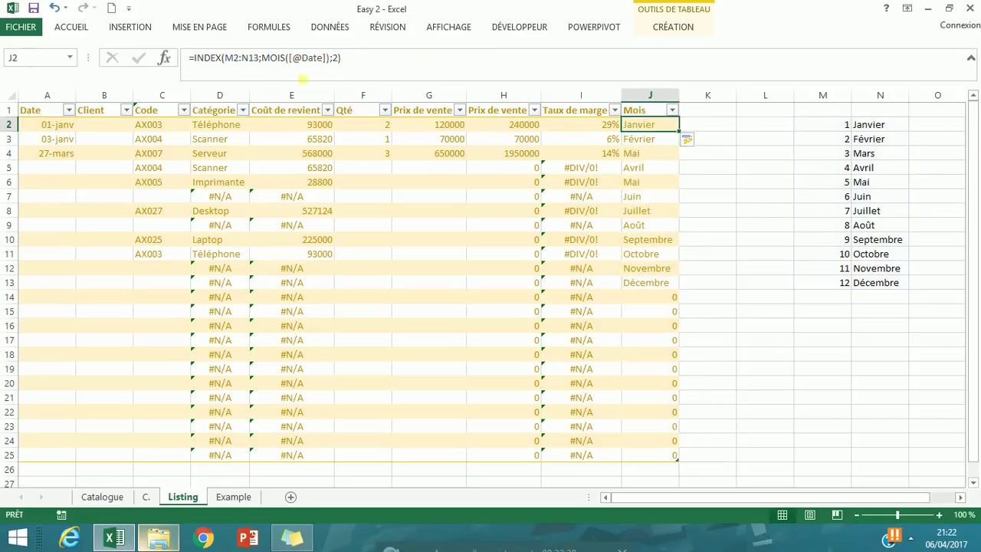
click(240, 65)
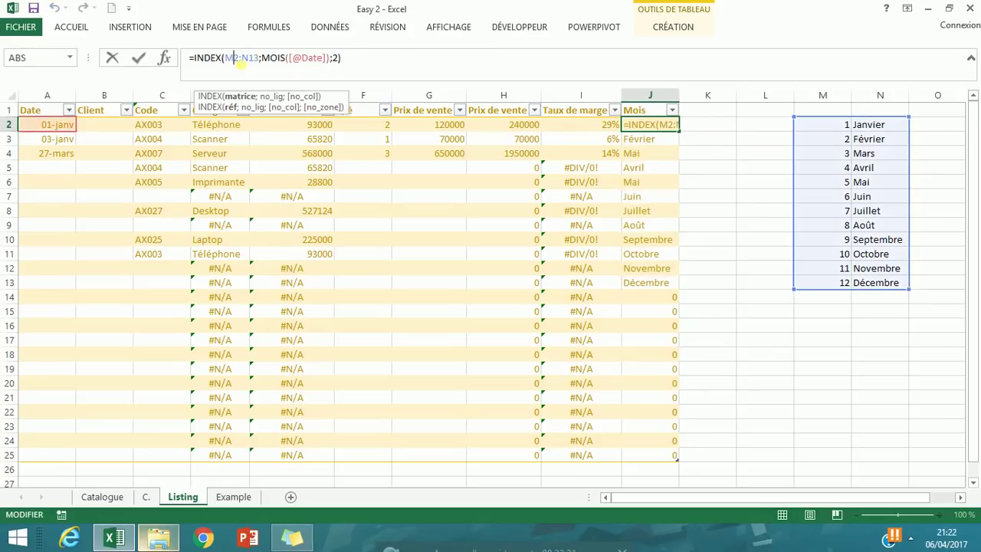
key(F4)
key(Right)
key(Right)
key(F4)
key(Return)
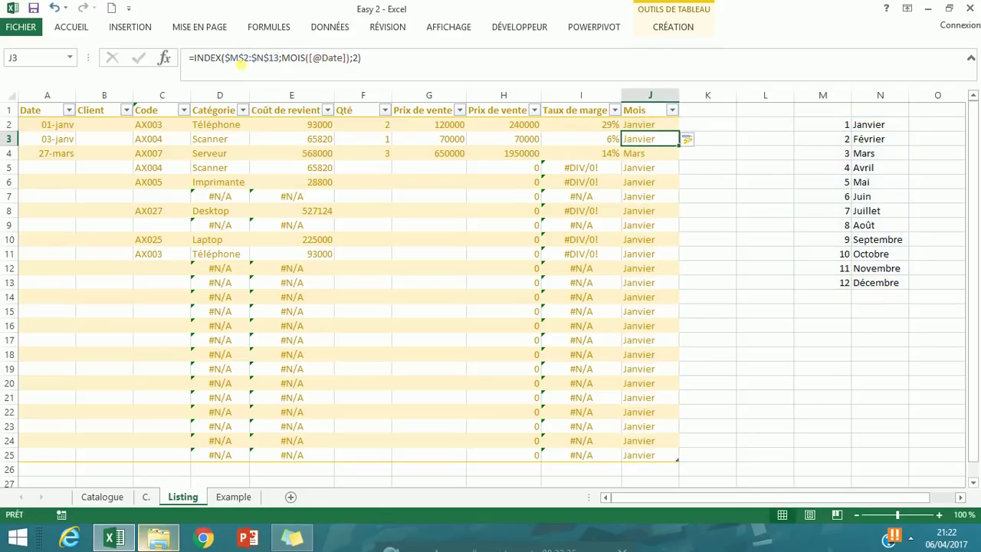
Remove the dollar signs from the J2 formula so its INDEX range is the relative M2:N13.
click(648, 127)
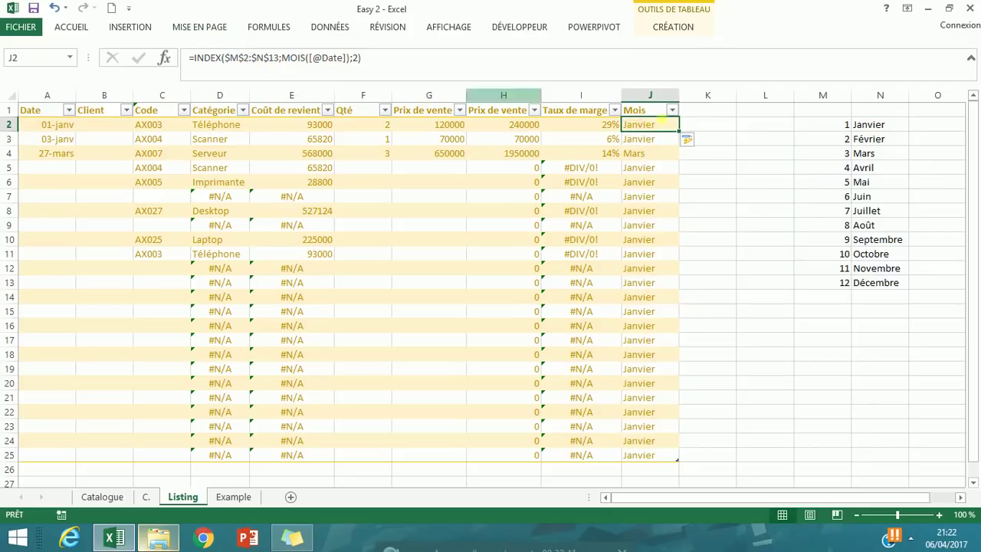
click(272, 65)
key(BackSpace)
key(Left)
key(Left)
key(Left)
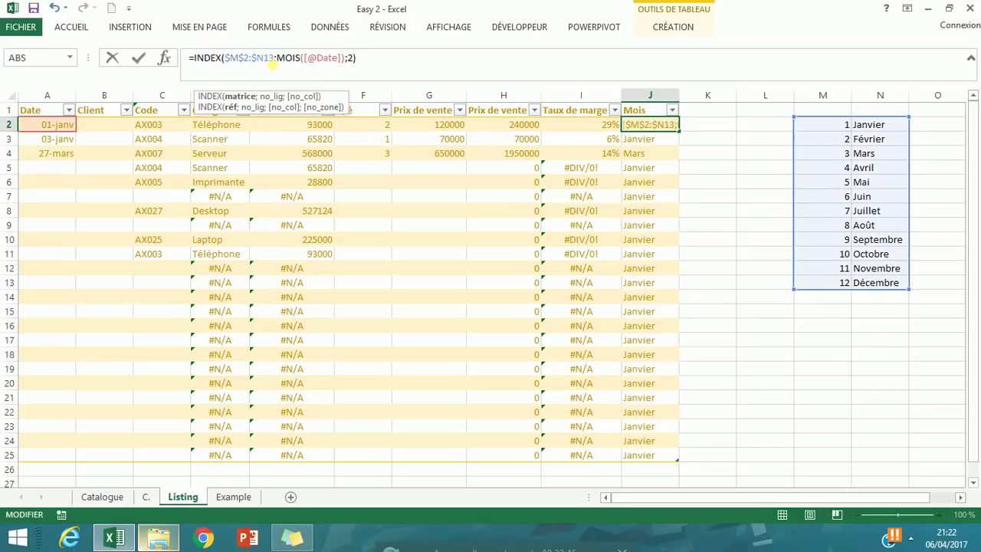
key(Delete)
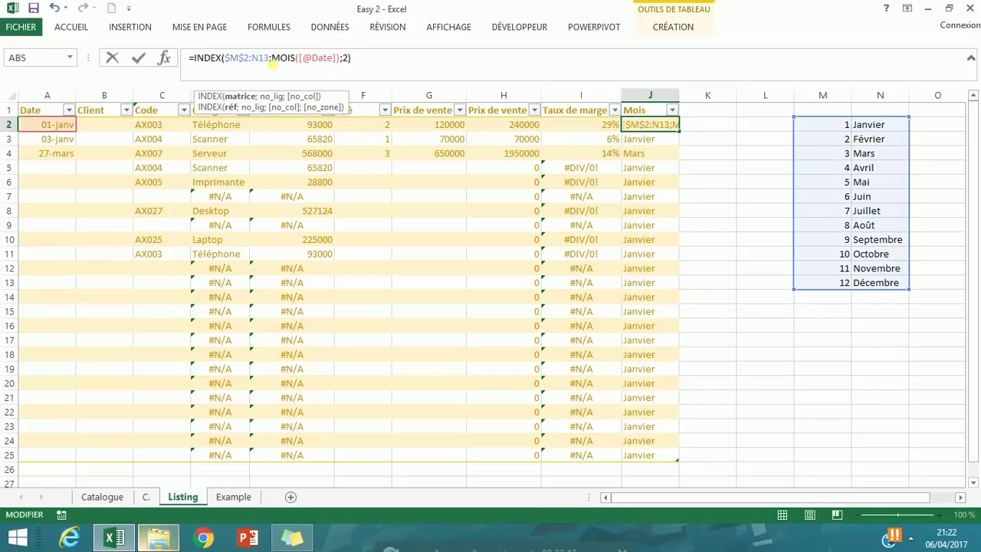
key(Left)
key(Left)
key(BackSpace)
key(Left)
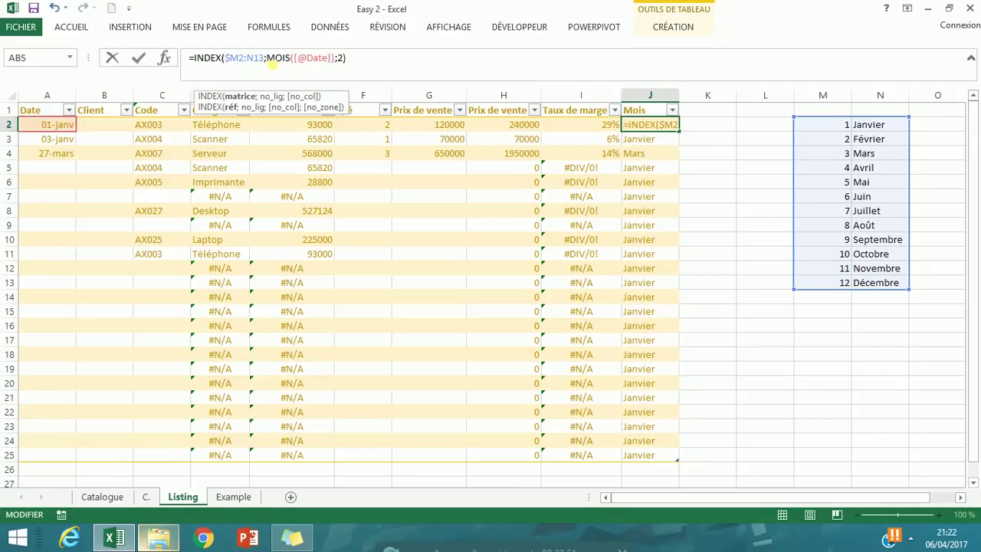
key(Delete)
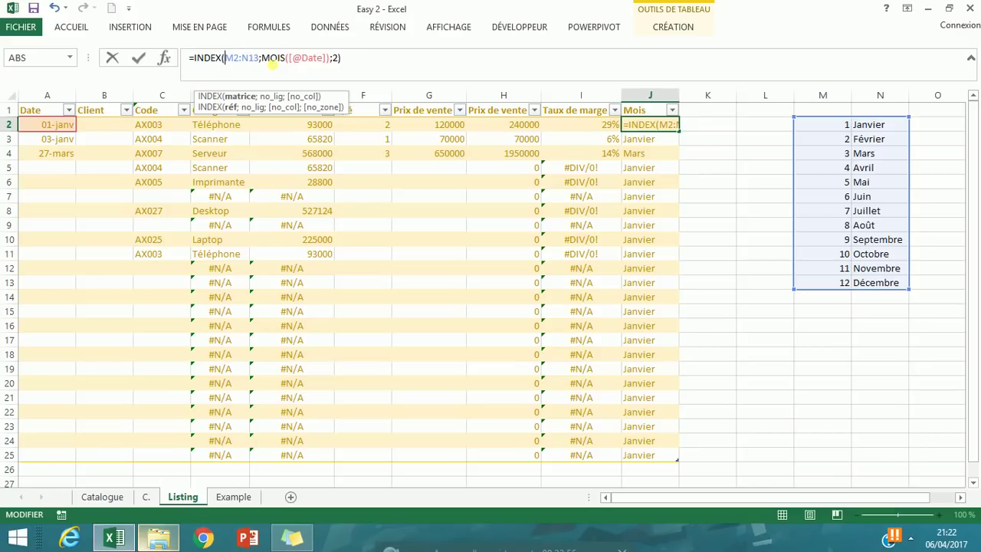
key(Return)
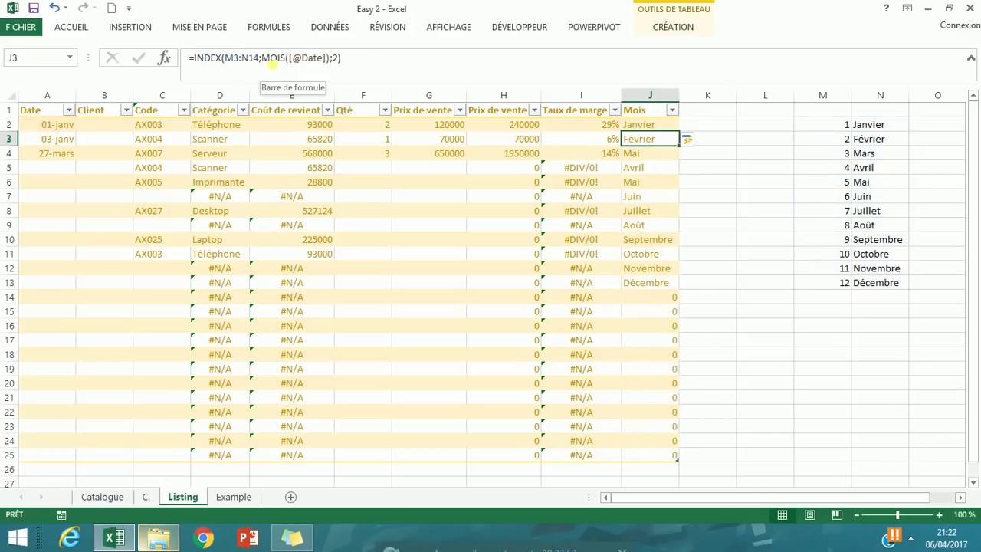
Lock the INDEX range in J2 as $M$2:$N$13 and check the copied formulas in J5, J10 and J17.
click(657, 124)
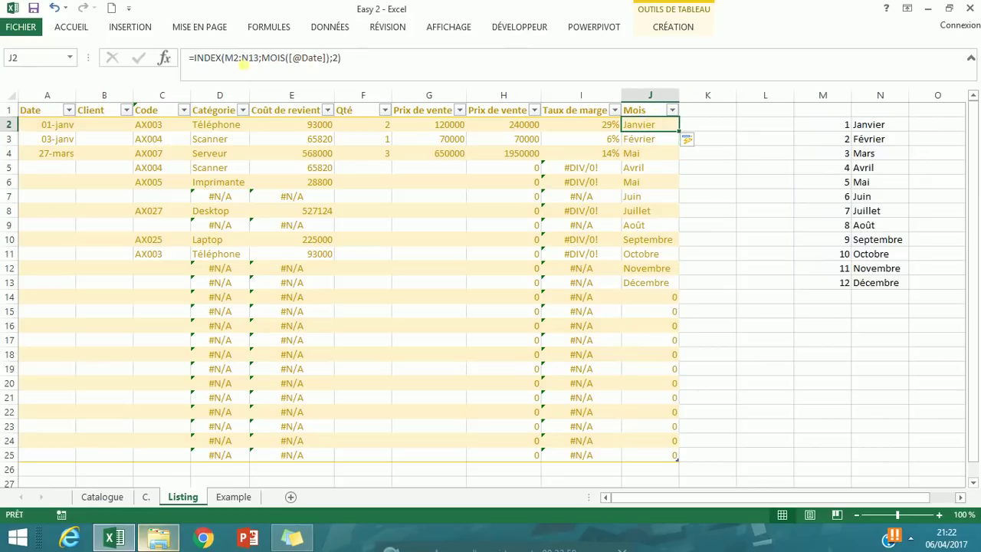
click(240, 61)
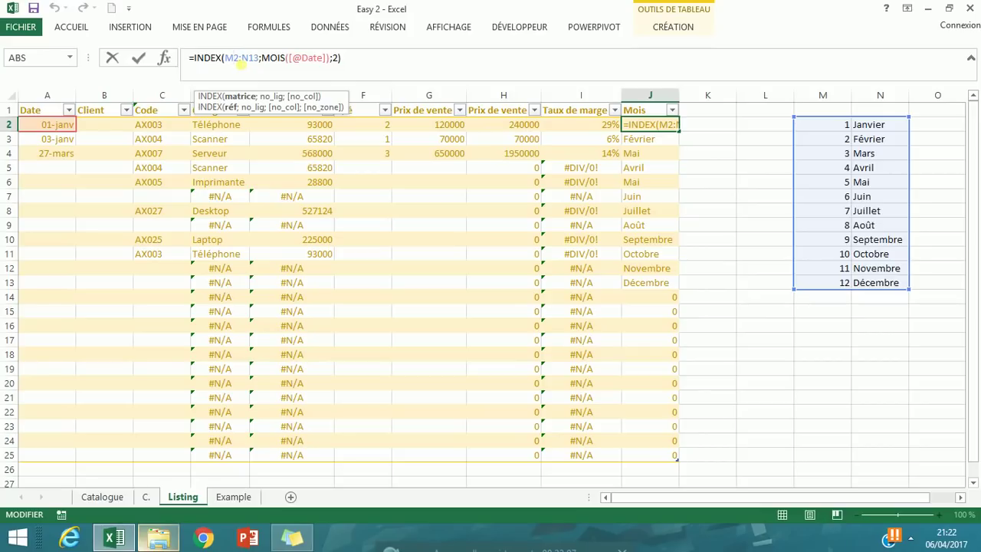
key(F4)
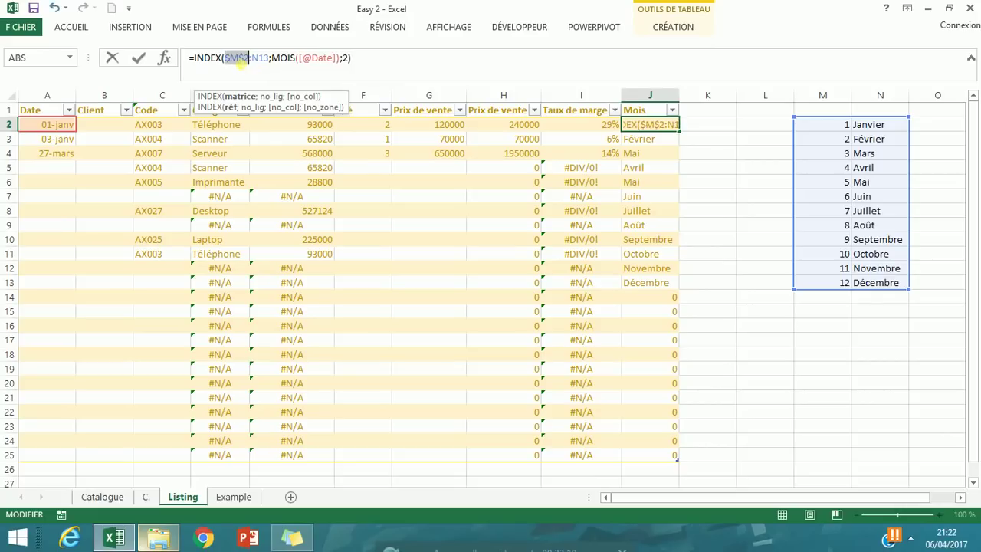
click(260, 65)
key(F4)
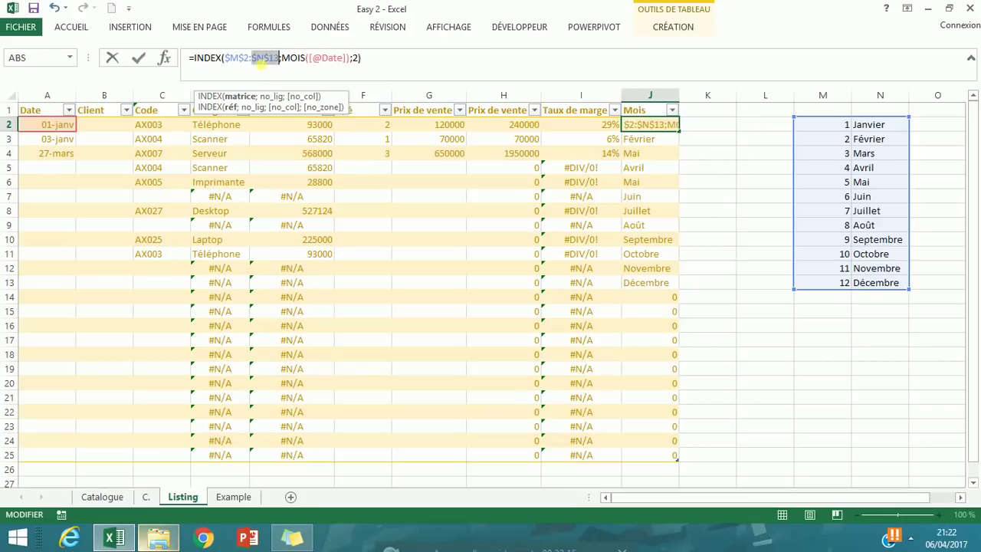
key(Return)
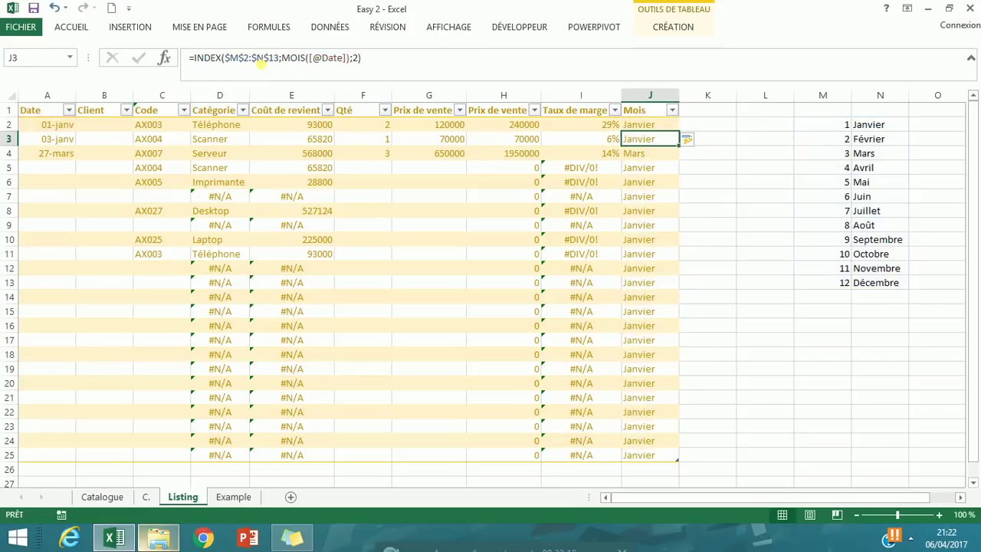
click(651, 168)
click(653, 239)
click(648, 340)
Enter the date 12/08 in A5 and check the month formula in J5.
click(52, 169)
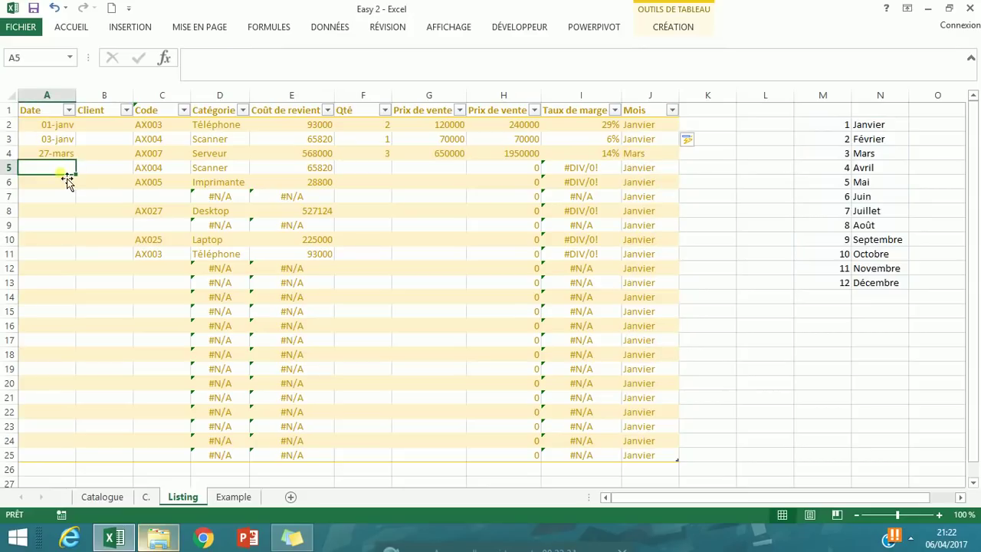
text(12/08)
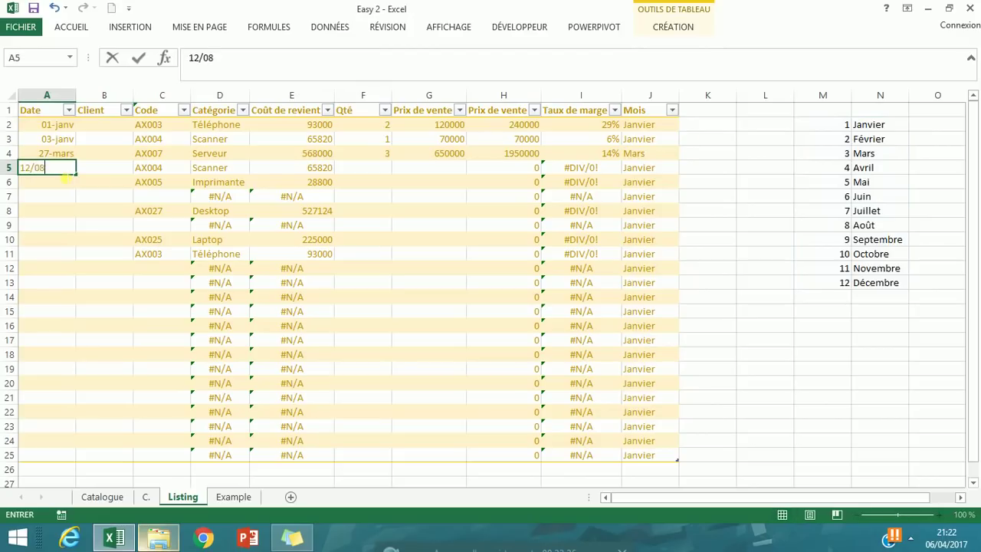
key(Return)
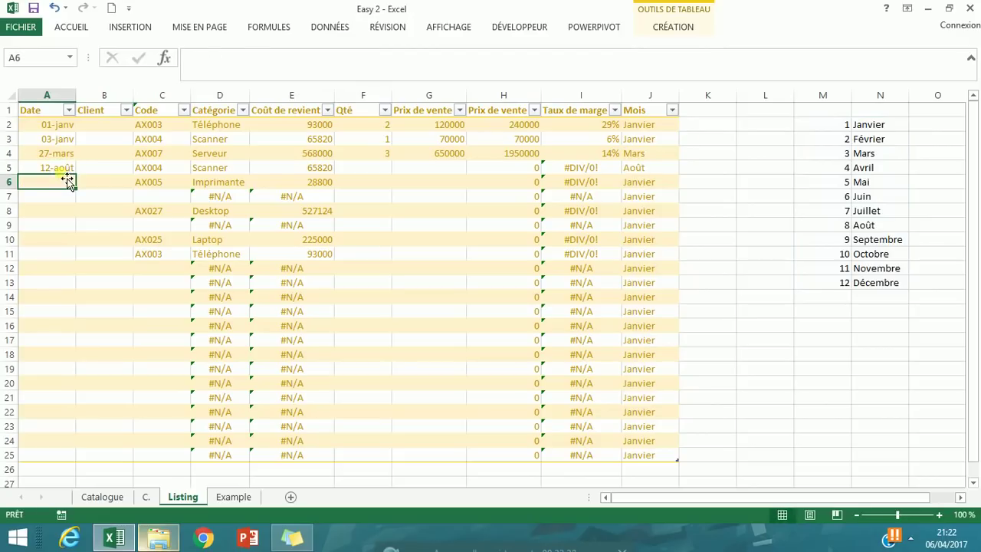
click(667, 167)
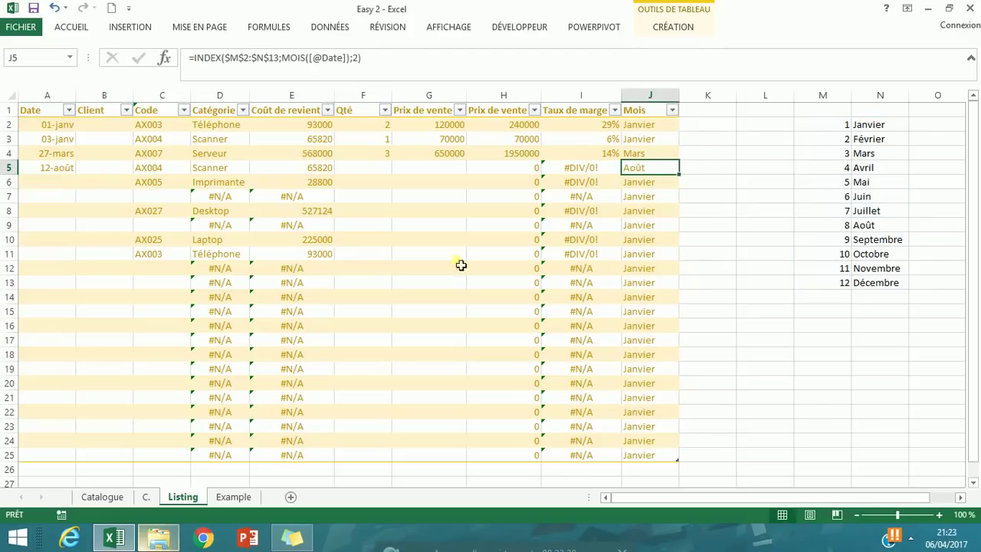
Unhide the hidden sheet V.
right_click(196, 498)
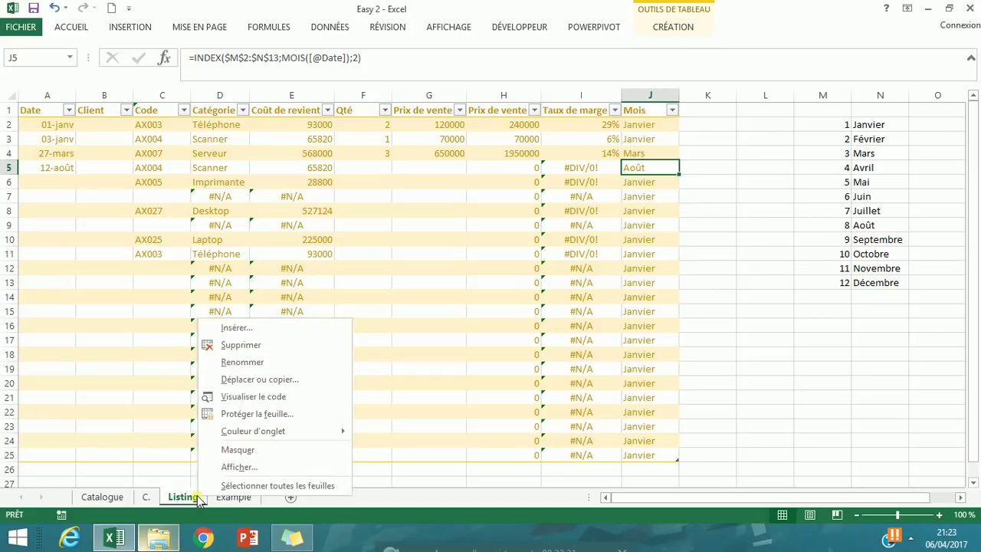
click(236, 470)
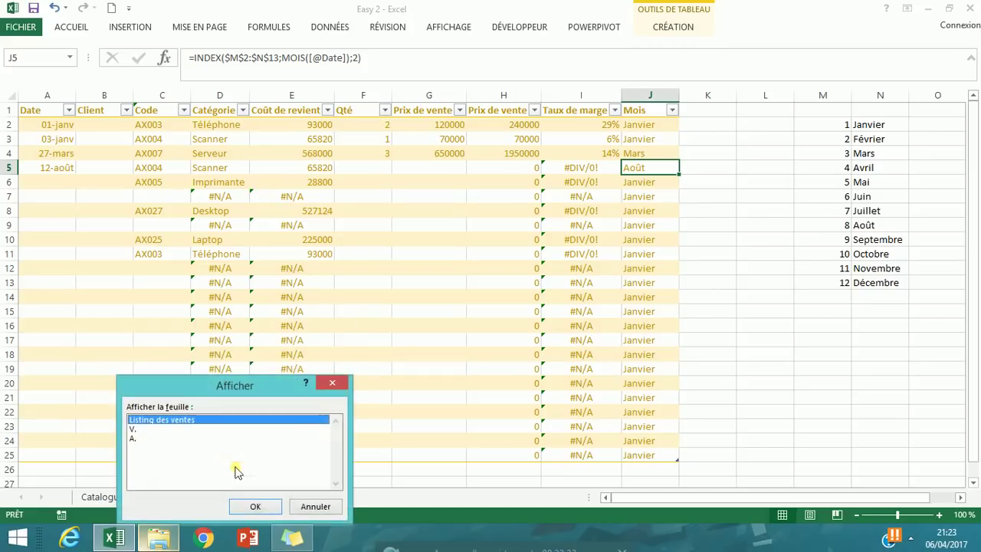
click(138, 438)
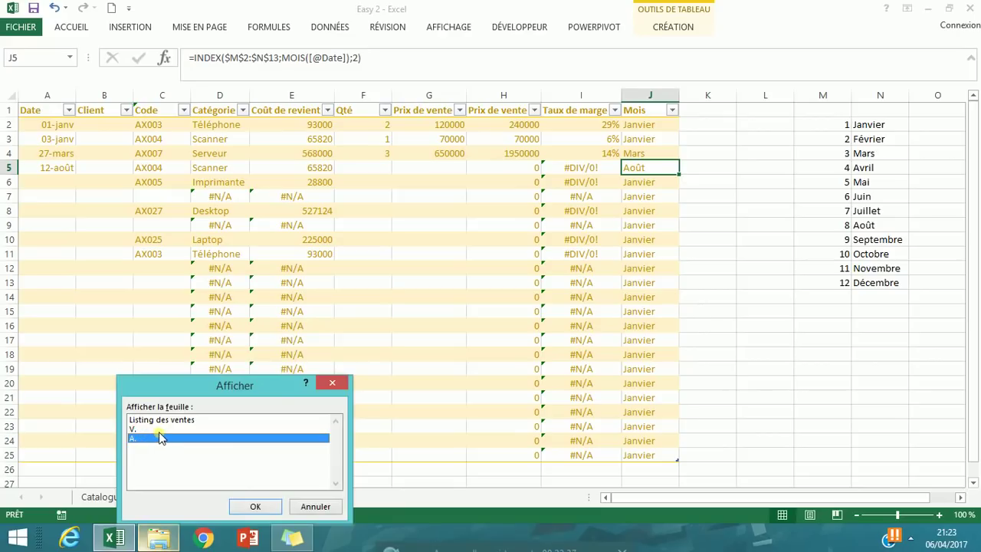
click(156, 428)
click(257, 505)
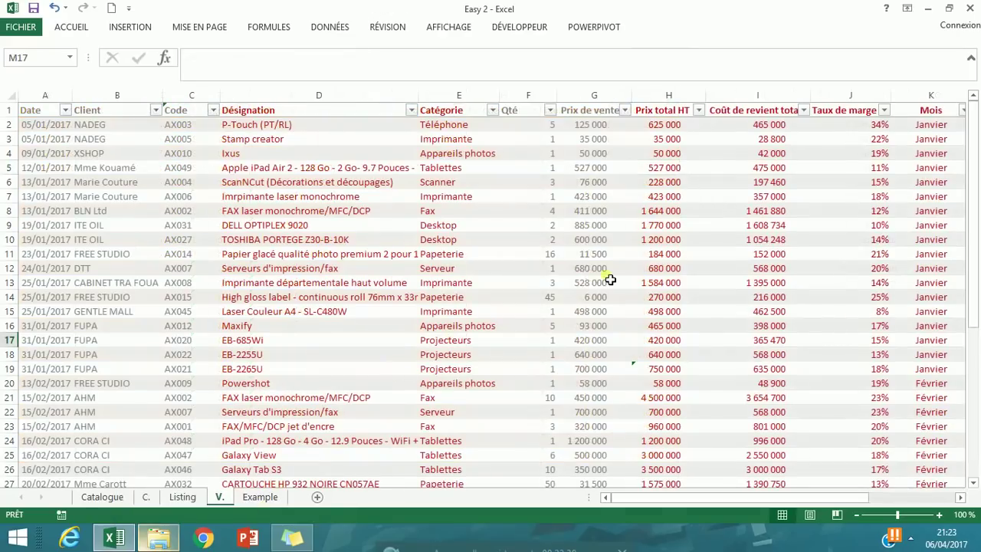
Examine the completed sales table on sheet V., from its first date rows to the Désignation and Catégorie columns.
click(609, 278)
key(Up)
key(Left)
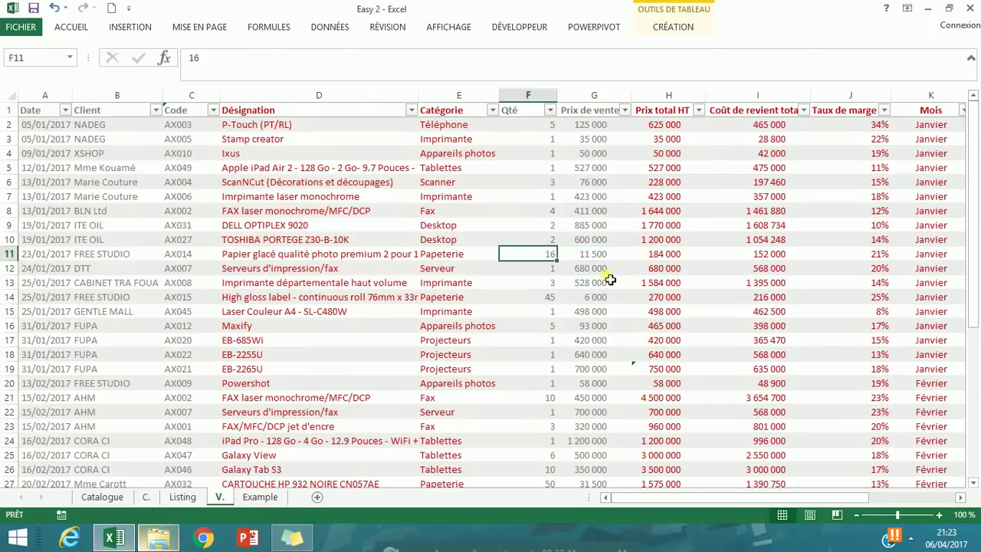
key(Home)
key(Up)
key(Up)
key(Up)
key(Up)
key(Up)
key(Up)
key(Up)
key(Up)
key(Up)
key(Up)
key(Down)
key(Down)
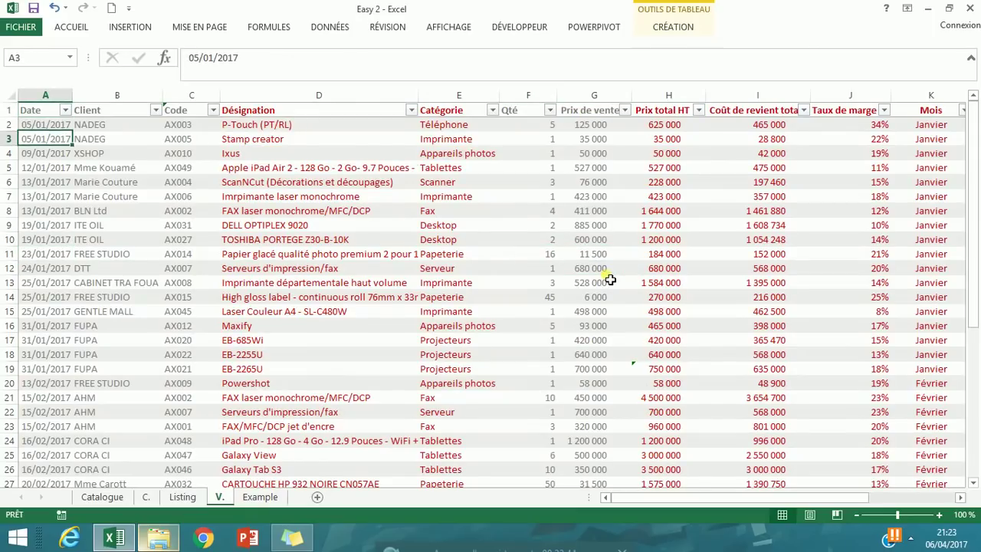
click(368, 107)
click(440, 108)
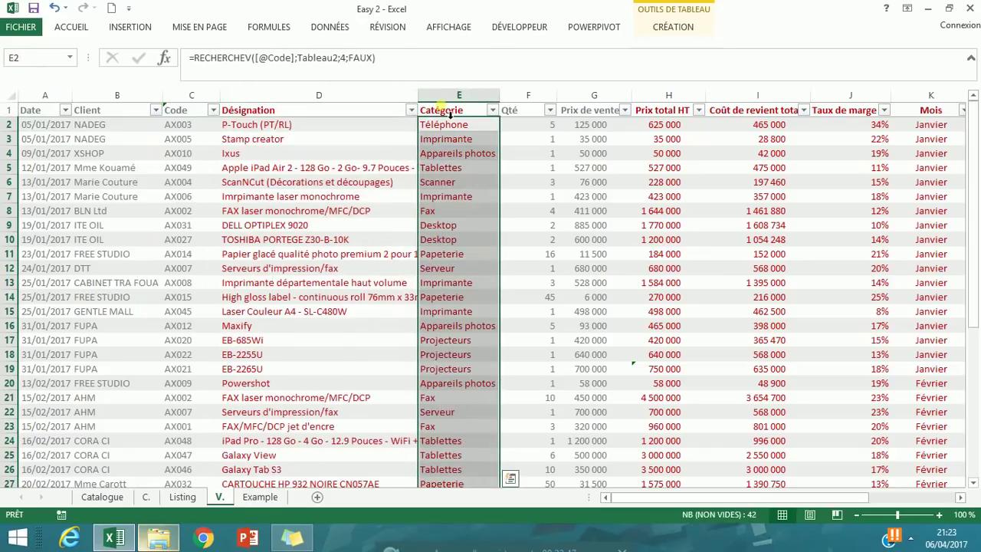
Inspect the formulas in the Catégorie, Prix total HT, Coût de revient total, Taux de marge and Mois columns of sheet V.
click(457, 170)
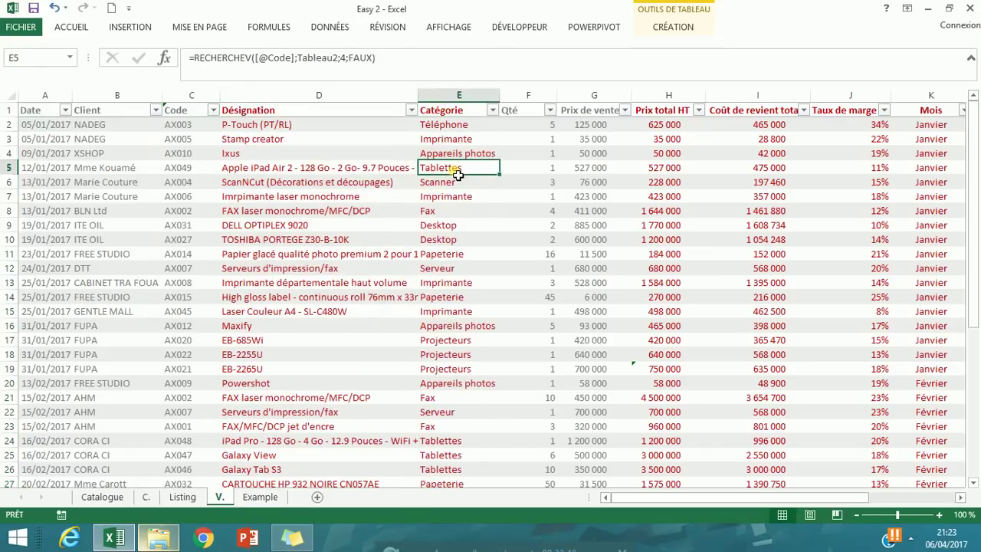
click(334, 155)
click(448, 158)
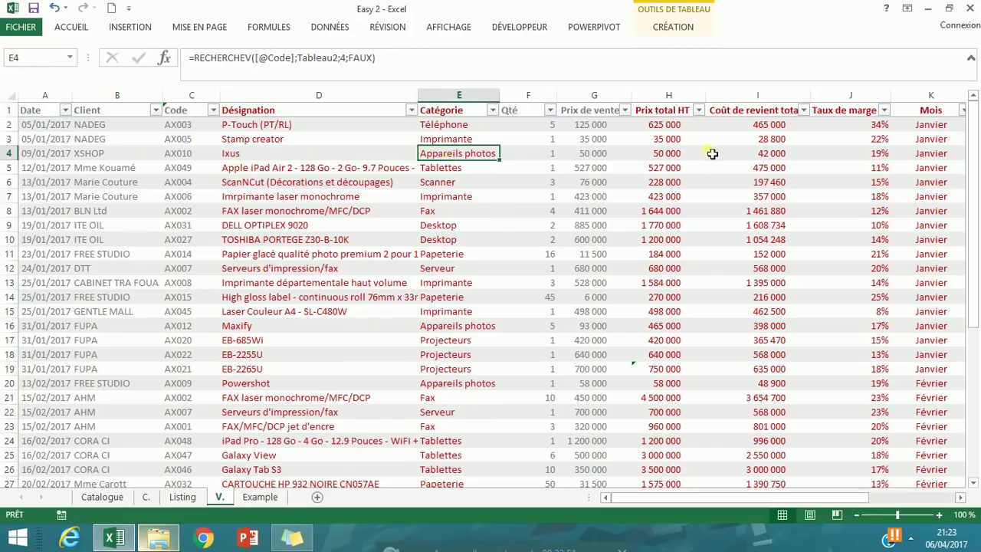
click(651, 156)
key(Right)
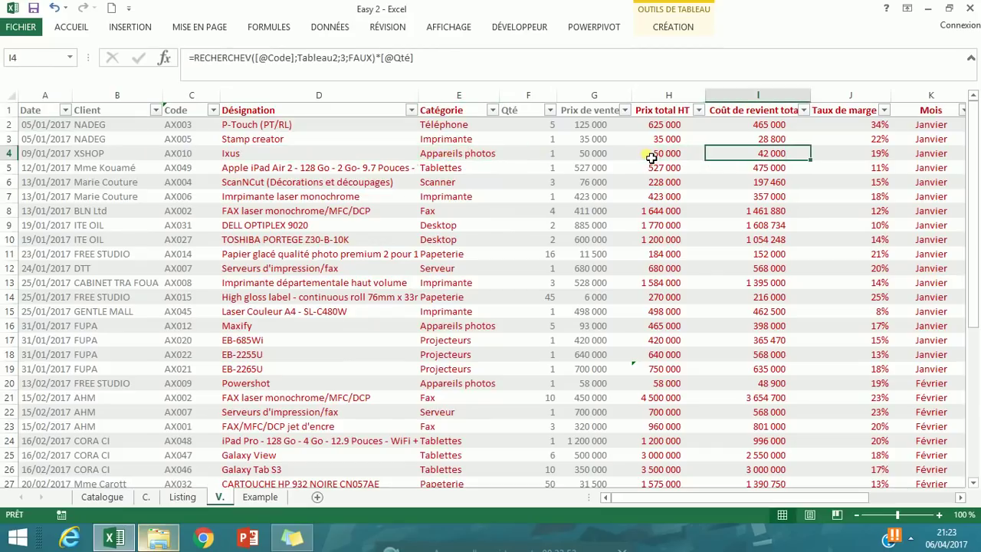
key(Right)
key(Right)
key(Down)
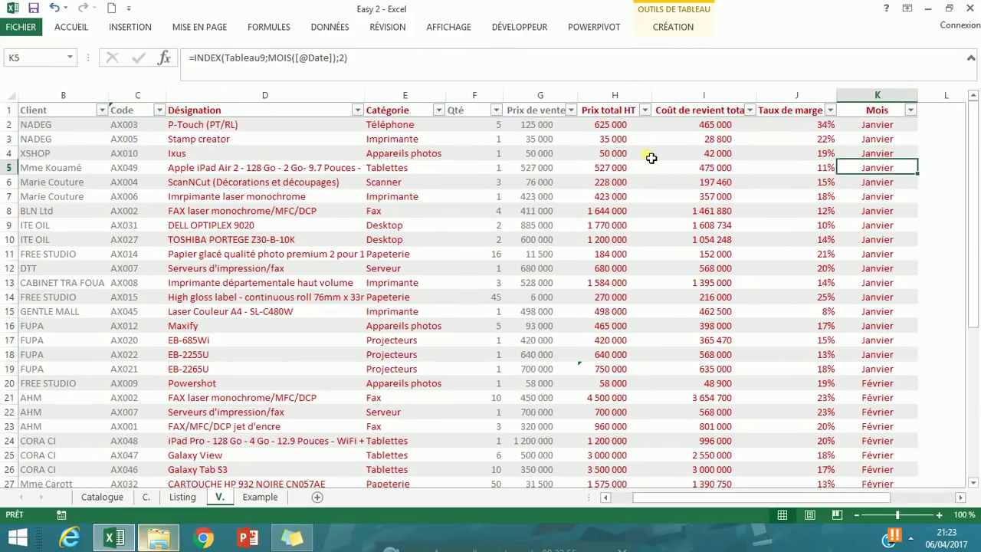
Review the sales rows on sheet V. by date, down to the end of the table and back to the Date header.
key(Left)
key(Left)
key(Left)
key(Left)
key(Left)
key(Left)
key(Left)
key(Left)
key(Left)
key(Left)
key(Down)
key(Down)
key(Down)
key(Down)
key(Down)
key(Down)
key(Down)
key(Down)
key(Down)
key(Down)
key(Down)
key(Down)
key(Down)
key(Down)
key(Down)
key(Down)
key(Down)
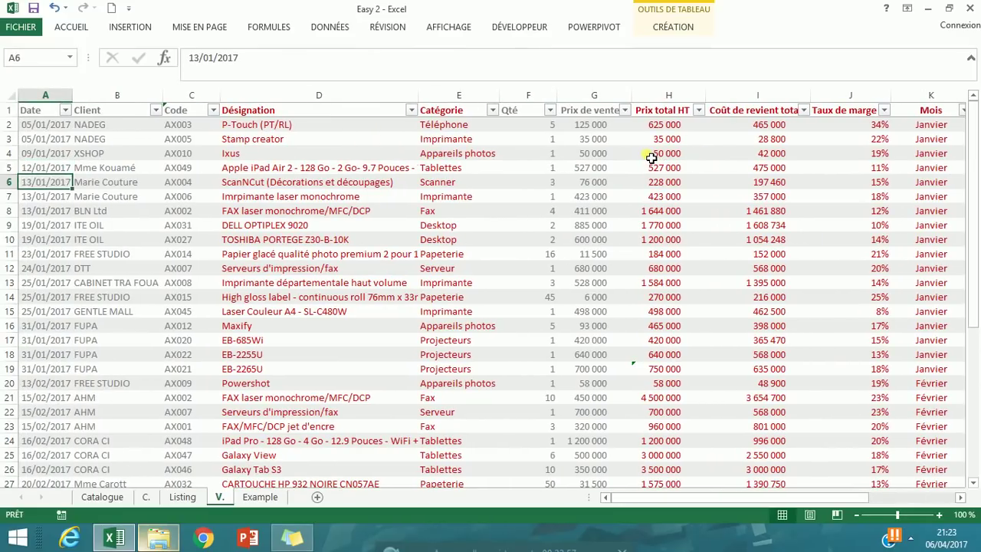
key(Down)
key(Down)
key(Down)
key(Down)
key(Down)
key(Down)
key(Down)
key(Down)
key(Down)
key(Down)
key(Down)
key(Down)
key(Down)
key(Down)
key(Down)
key(Down)
key(Down)
key(Down)
key(Down)
key(Down)
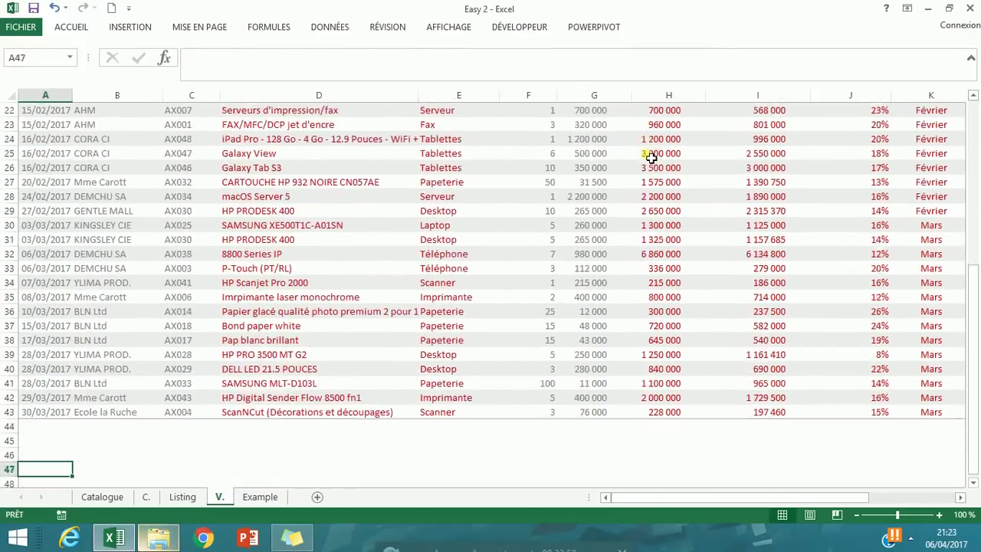
key(Up)
key(Up)
key(Up)
key(Up)
key(Up)
key(Up)
key(Up)
key(Up)
key(Up)
key(Up)
key(Up)
key(Up)
key(Up)
key(Up)
key(Up)
key(Up)
key(Up)
key(Up)
key(Up)
key(Up)
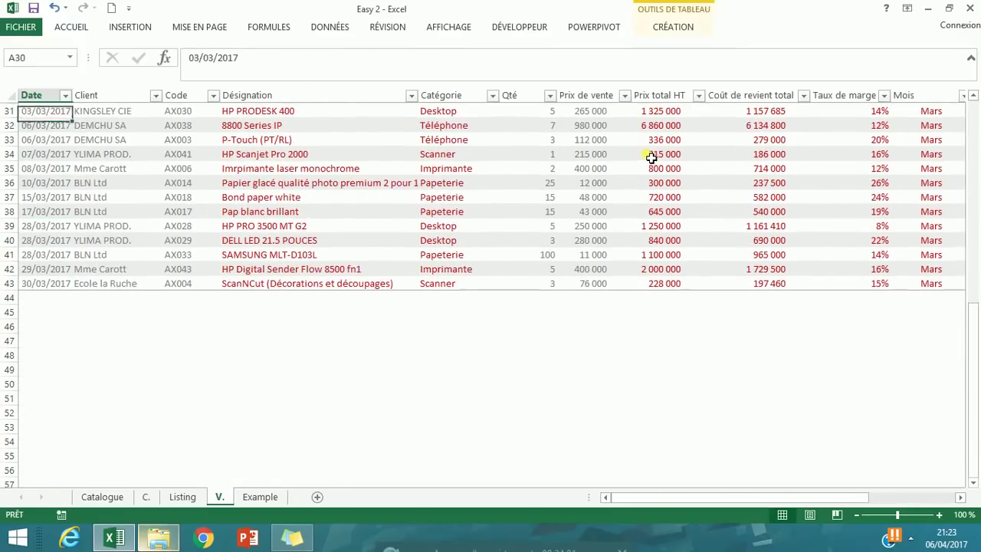
key(Up)
key(Up)
key(Up)
key(Up)
key(Up)
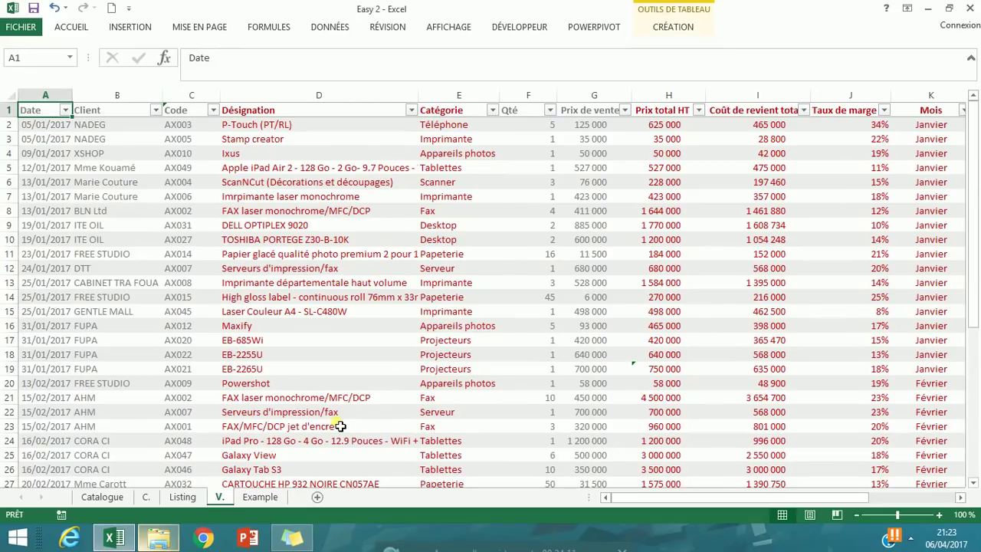
Examine the Analyse des ventes dashboard on the Example sheet by switching its month slicer between Janvier, Février and Mars.
click(261, 498)
click(566, 154)
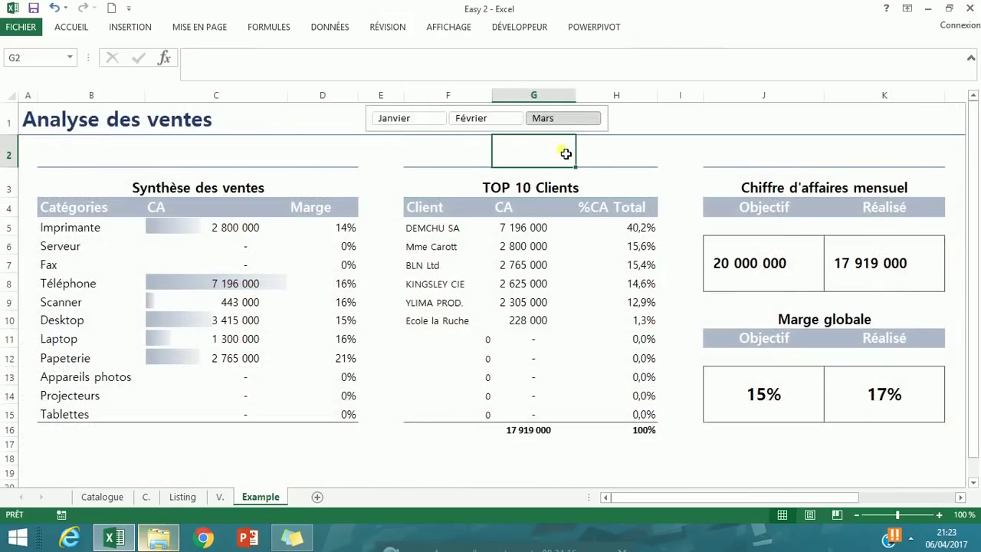
click(469, 124)
click(410, 119)
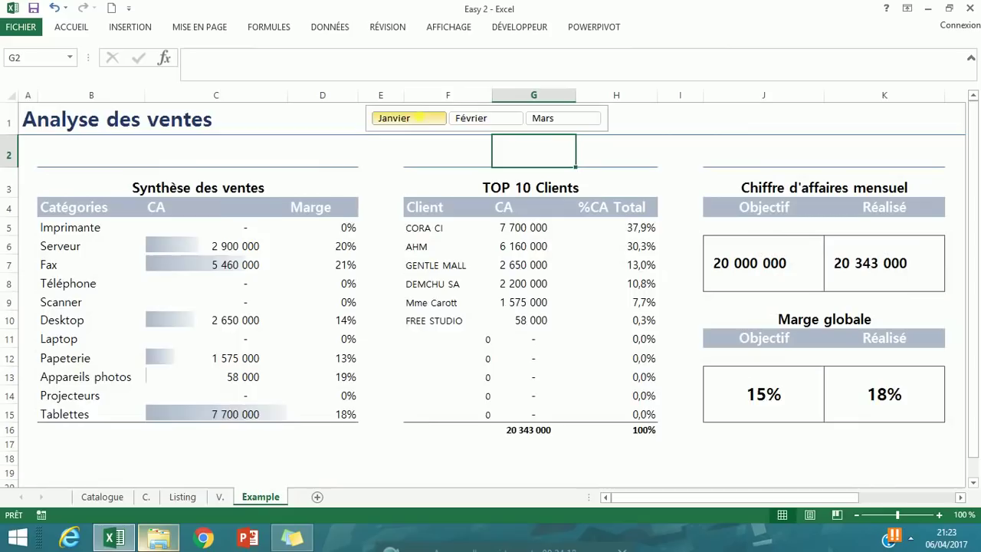
click(501, 118)
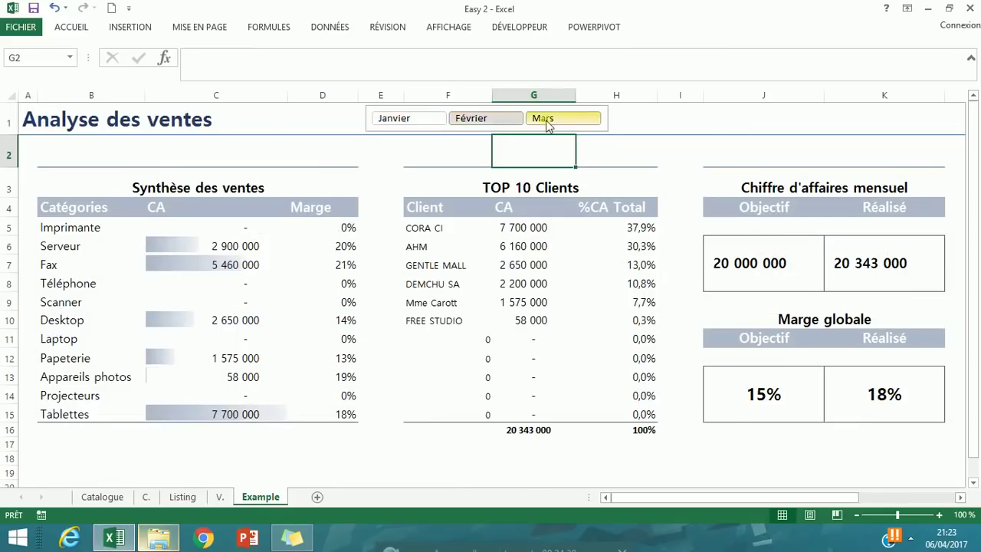
click(555, 123)
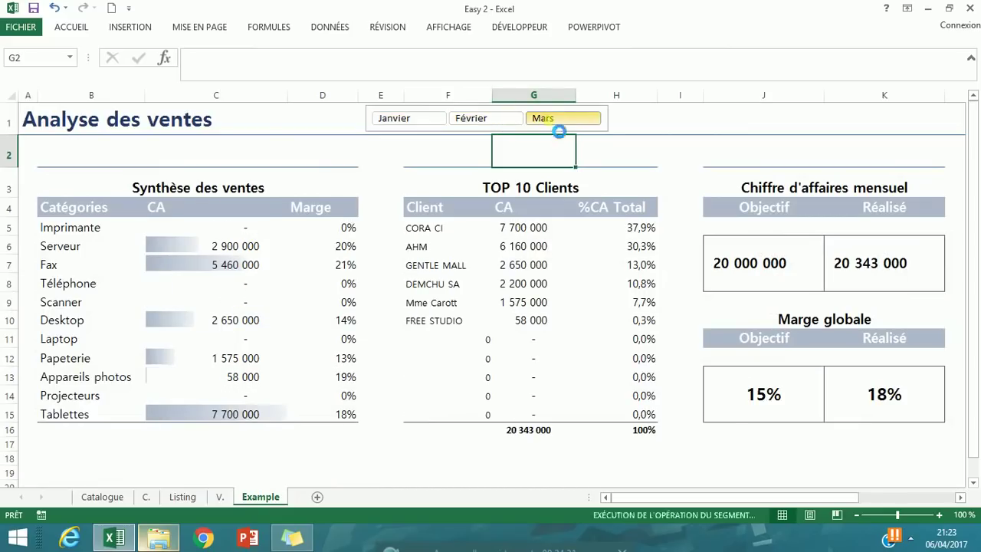
click(483, 124)
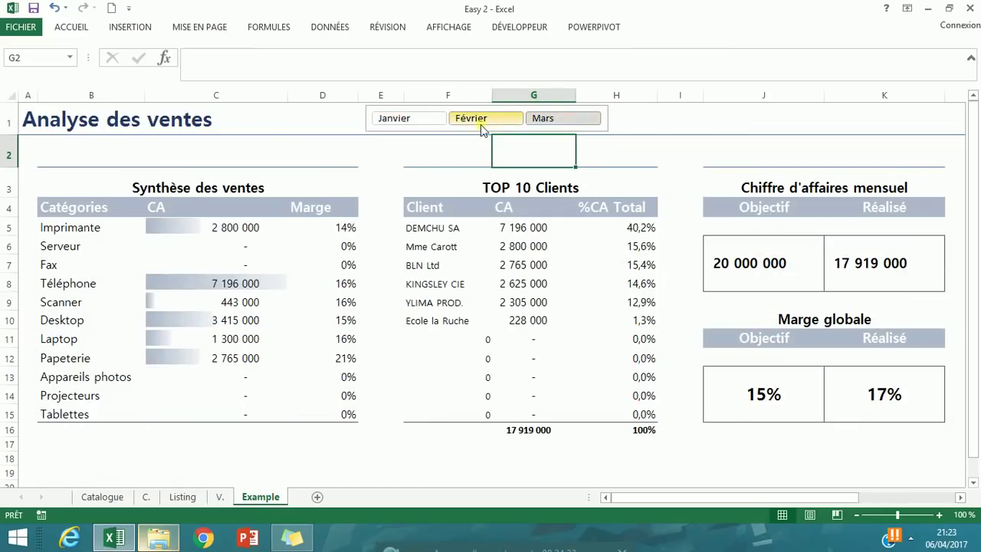
click(412, 117)
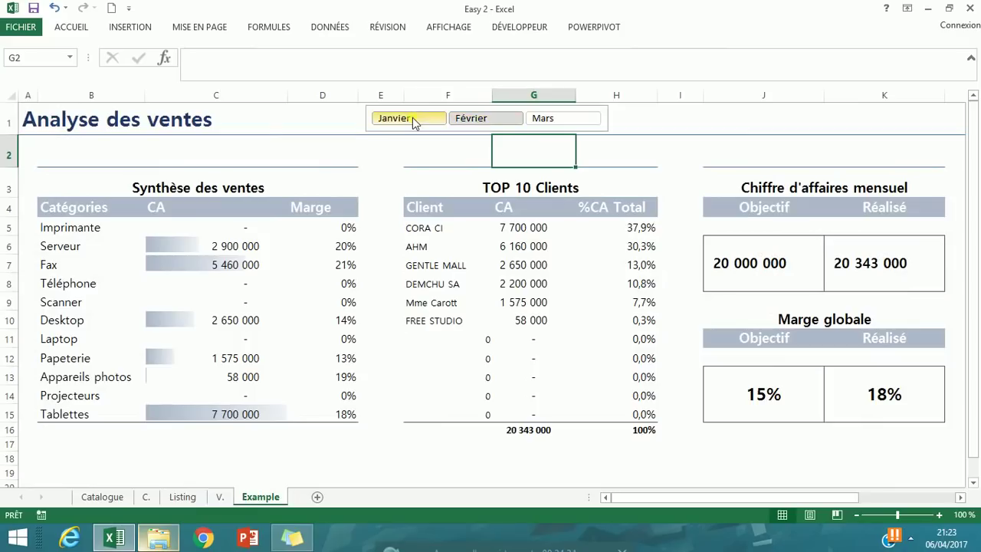
click(477, 121)
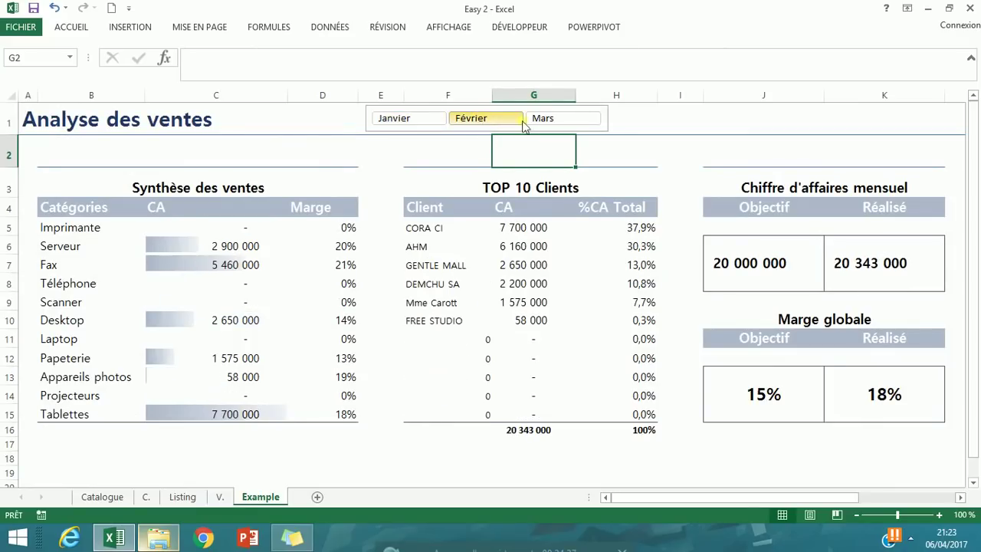